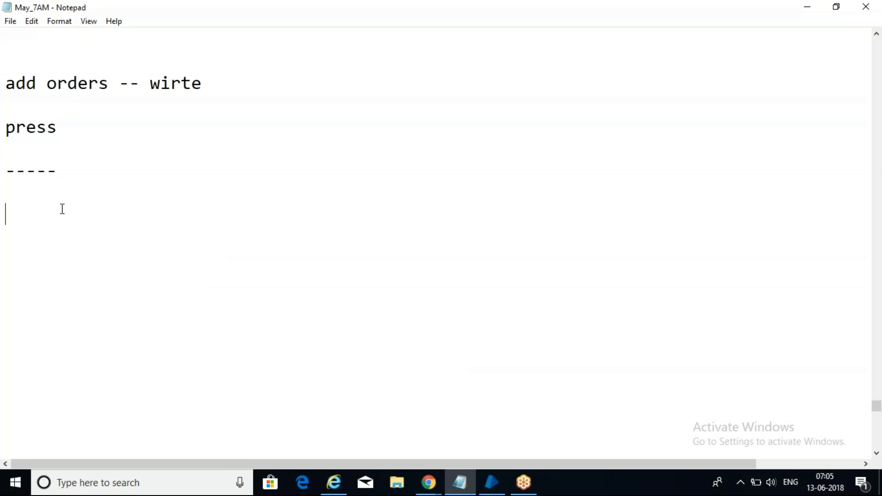
Step: Type a 'Drop down' line under the dashes in Notepad and start a new line
text(Drop dow n)
key(BackSpace)
key(BackSpace)
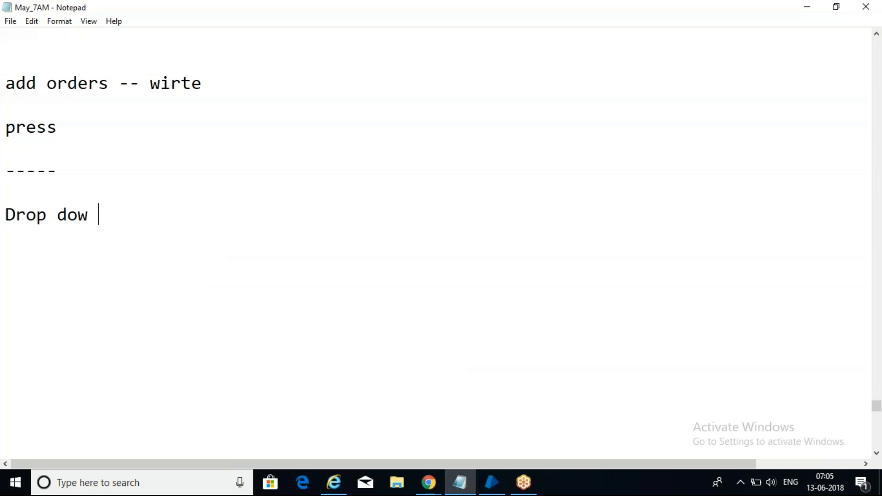
text(n)
key(Return)
key(Return)
Step: Type the lines 'navigate shape', 'select item -- action', 'item number' and 'item text'
text(navigate shape)
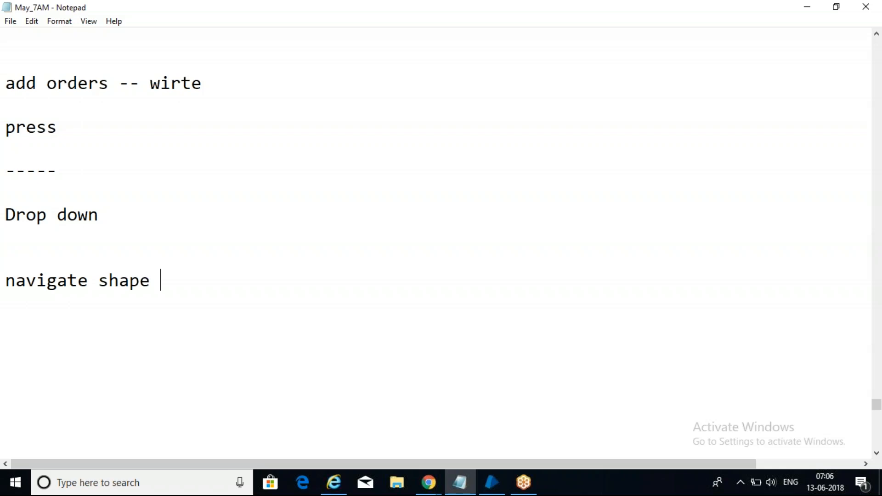
key(Return)
key(Return)
text(select item)
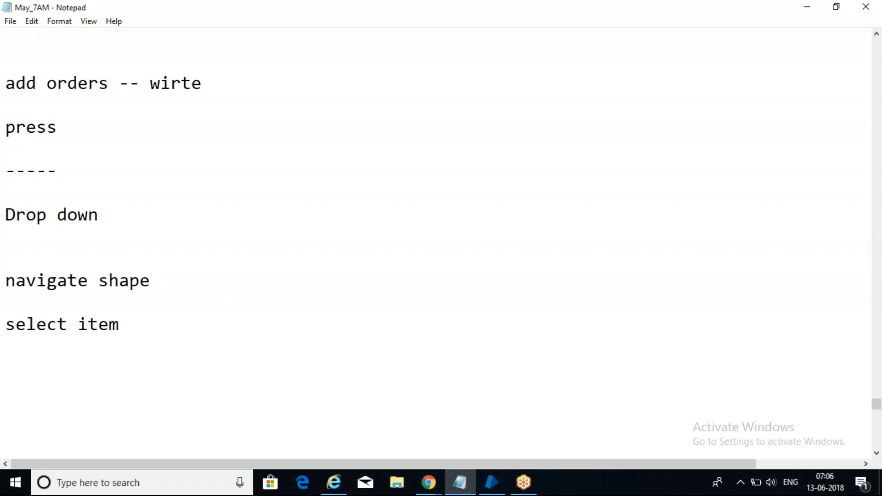
text(-- action)
key(Return)
key(Return)
key(Return)
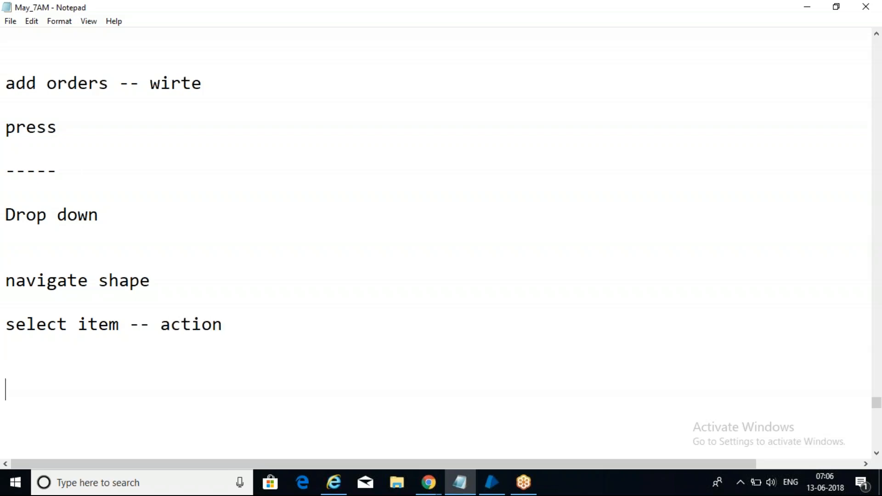
text(item nu)
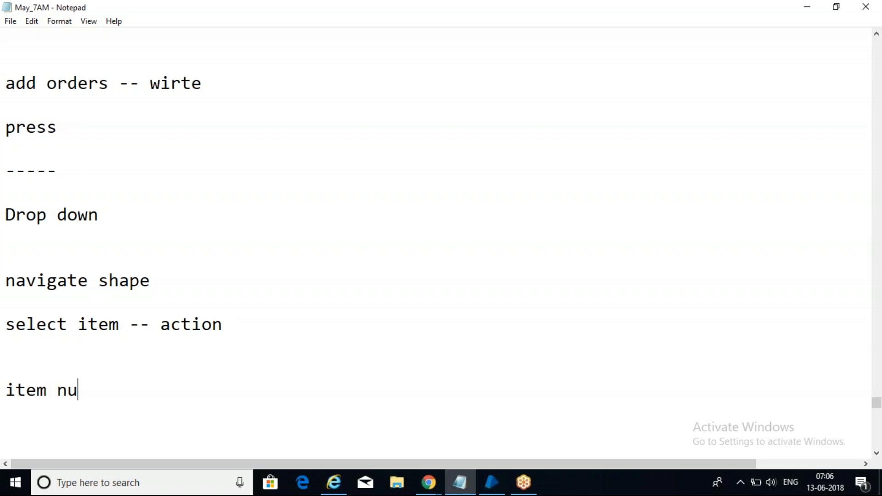
text(mbet)
key(BackSpace)
text(r)
key(Return)
key(Return)
text(item te)
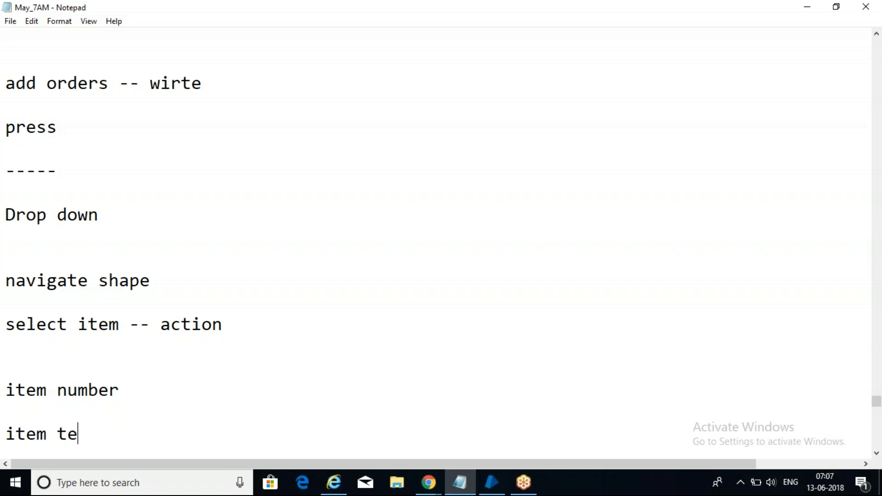
text(xt)
Step: Delete the blank lines under 'select item -- action' and under 'Drop down'
click(167, 397)
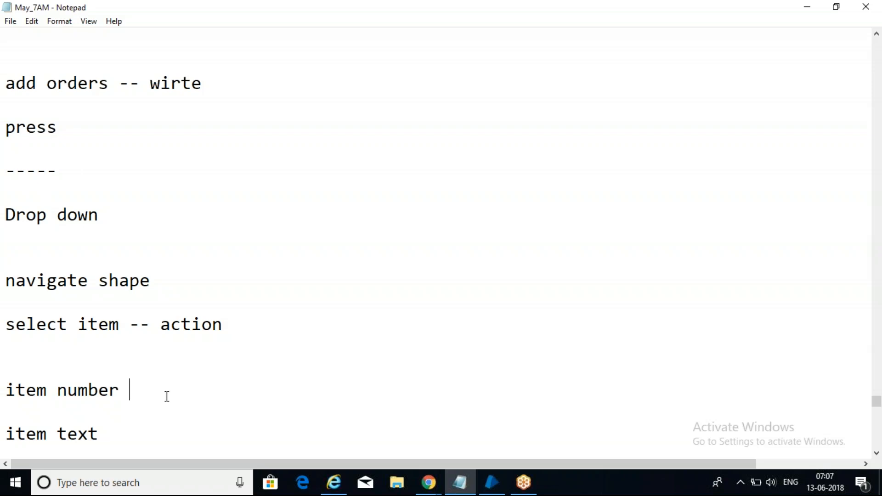
click(44, 346)
key(Delete)
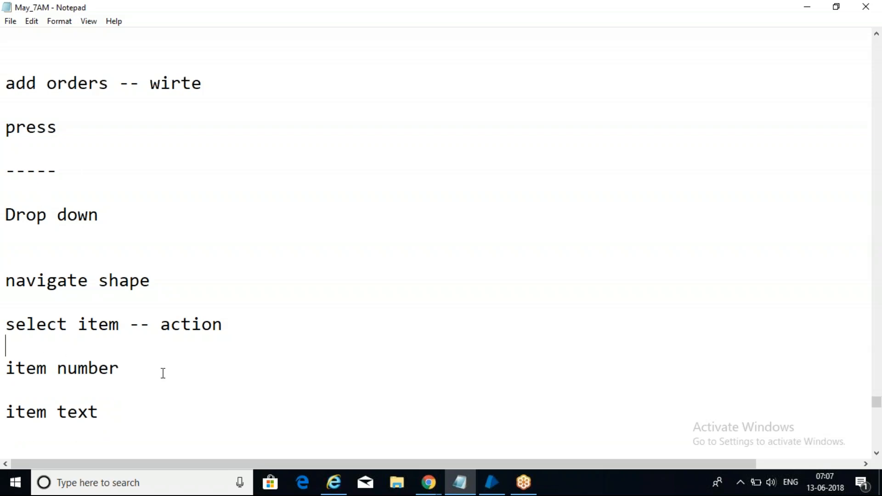
click(118, 405)
click(44, 242)
key(Delete)
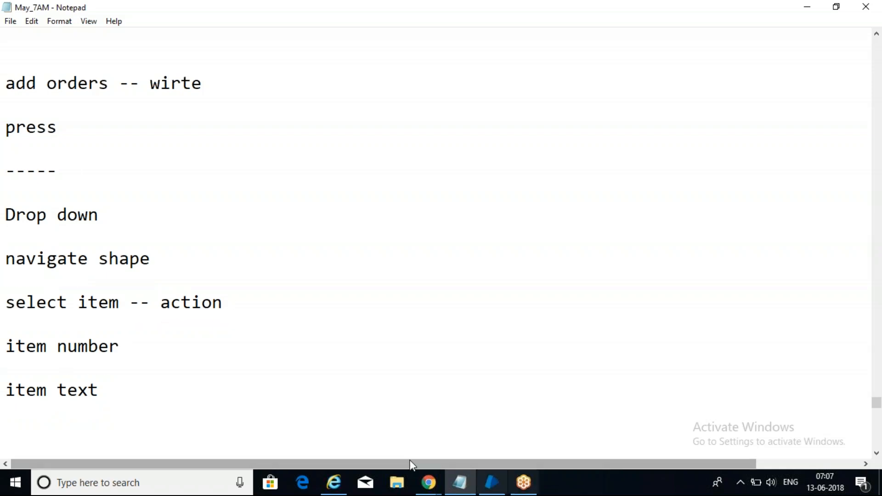
Step: Open google.com in a new tab of the Chrome window
click(423, 483)
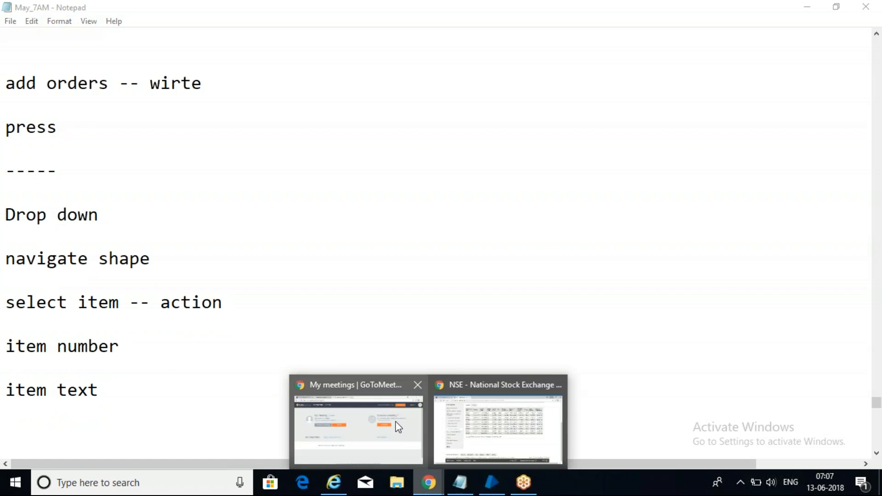
click(398, 423)
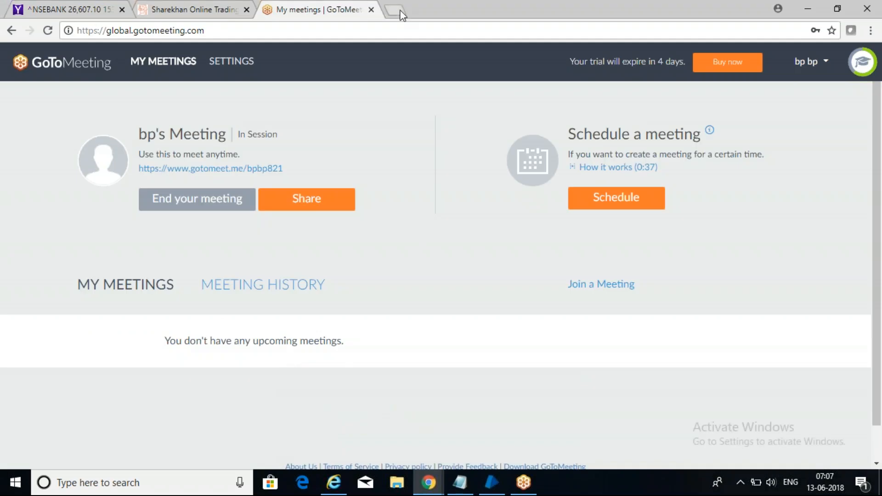
click(402, 14)
text(google)
key(Return)
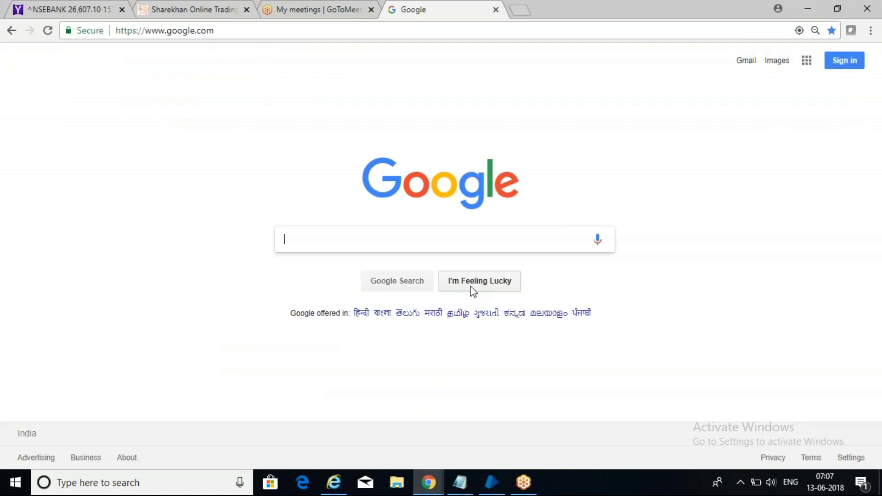
Step: Go to the Google Doodles page and show its language list
click(473, 286)
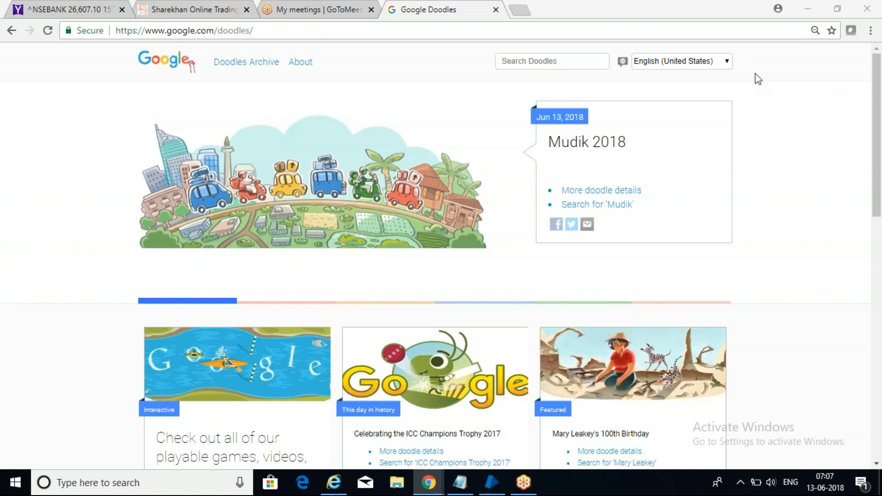
click(730, 63)
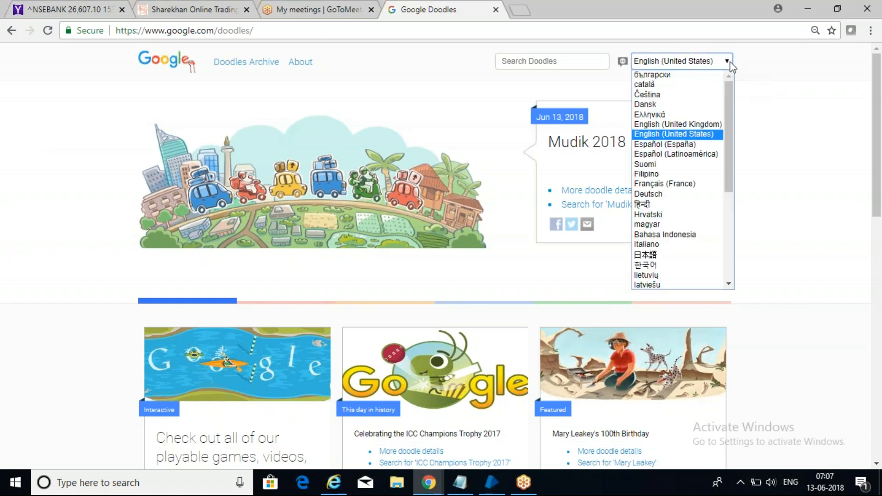
drag(728, 91, 726, 67)
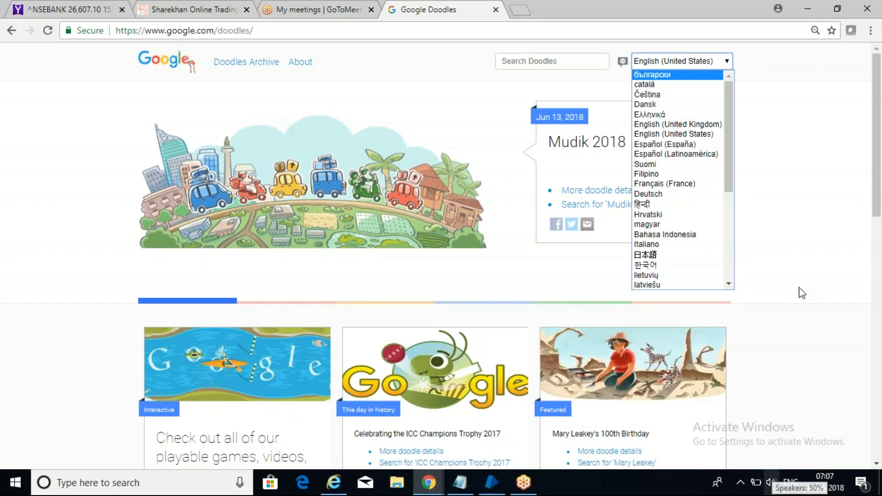
Step: Open and close the Doodles language list, keeping English (United States)
drag(878, 168, 878, 137)
right_click(311, 250)
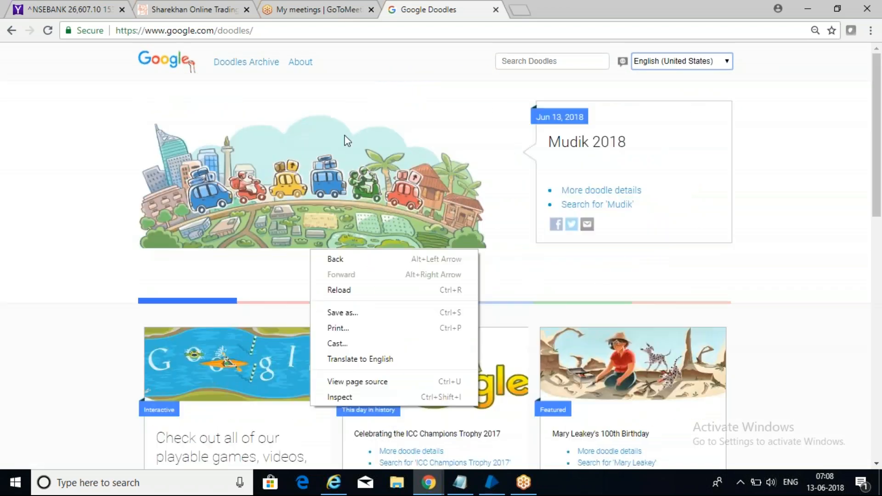
click(727, 61)
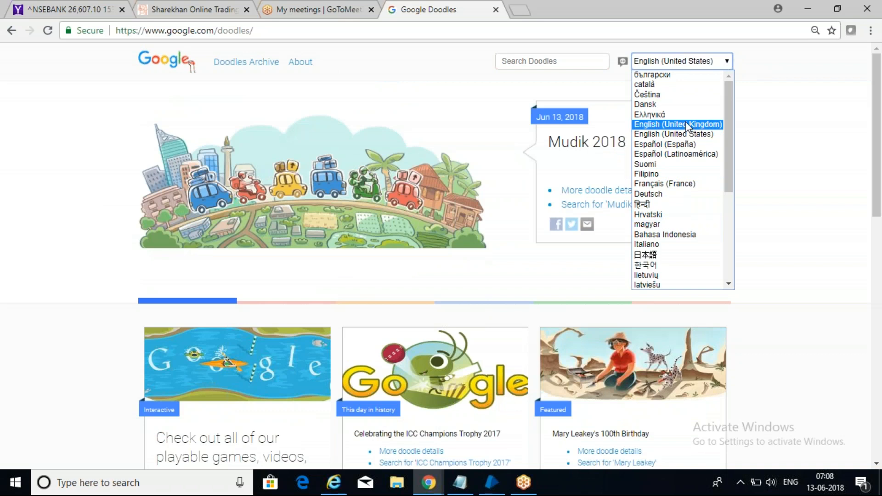
click(785, 61)
click(695, 63)
click(693, 62)
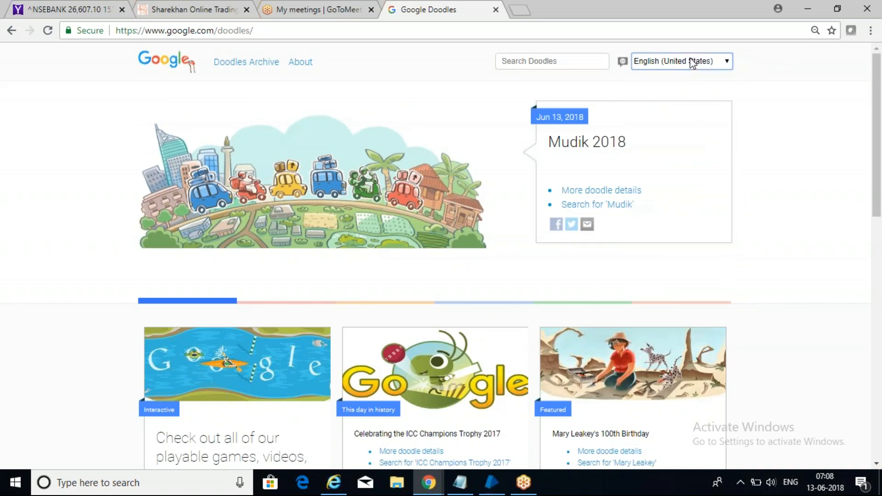
click(533, 62)
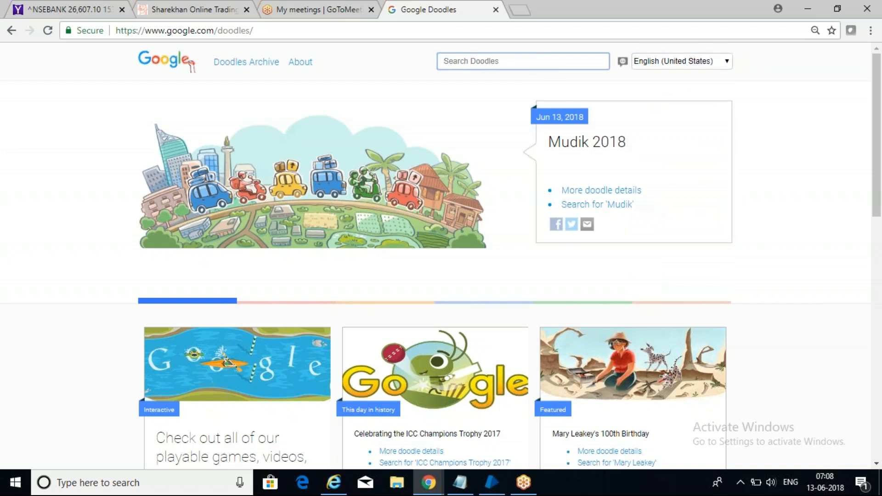
click(695, 63)
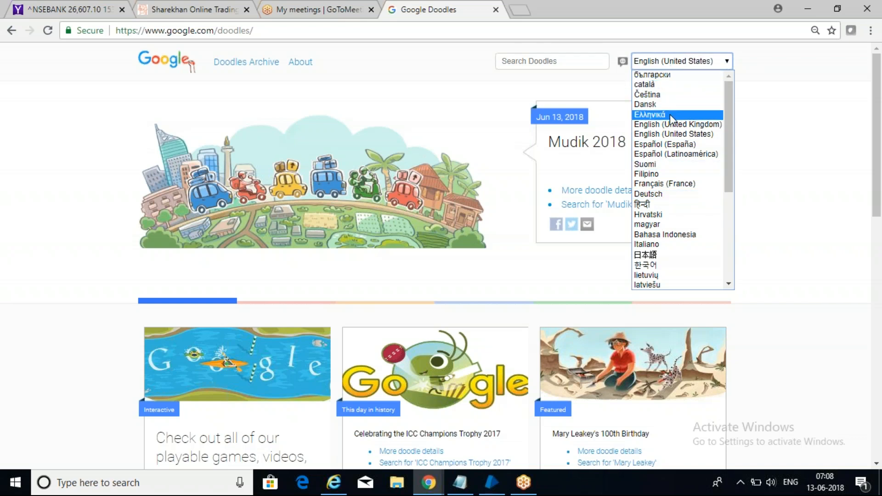
click(674, 134)
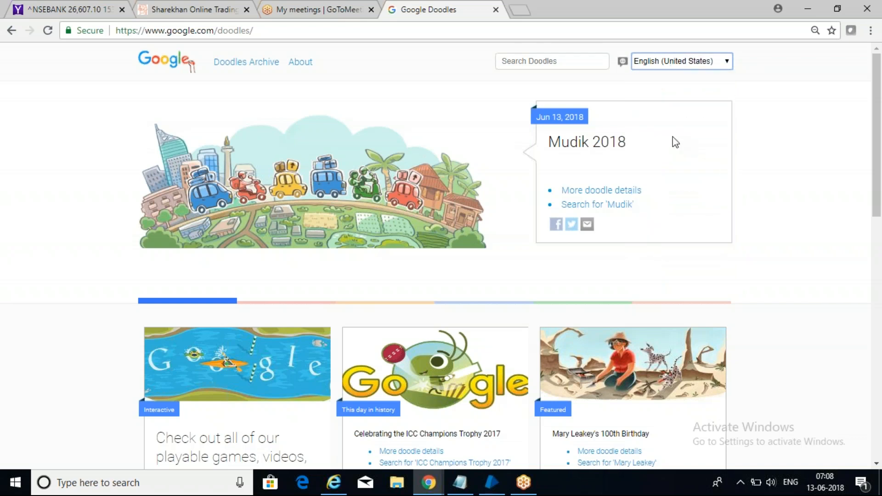
Step: Switch the featured doodle to Russia Day 2018, then close the Doodles tab
click(727, 62)
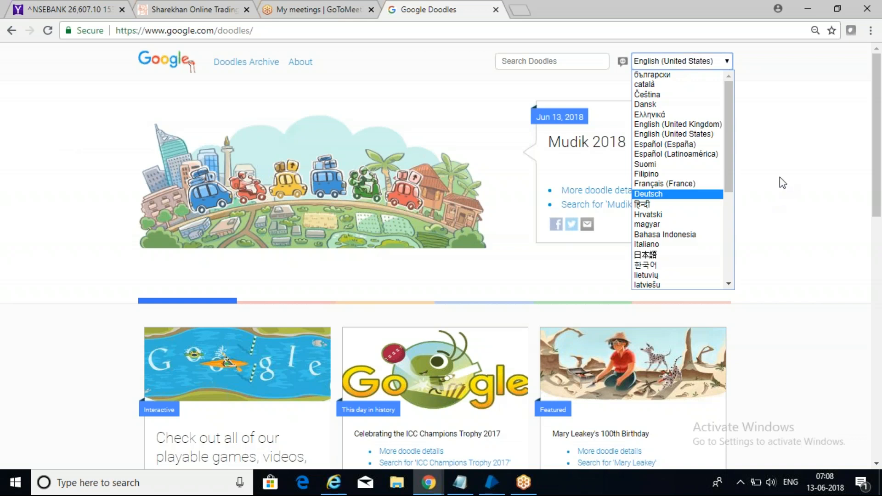
click(770, 167)
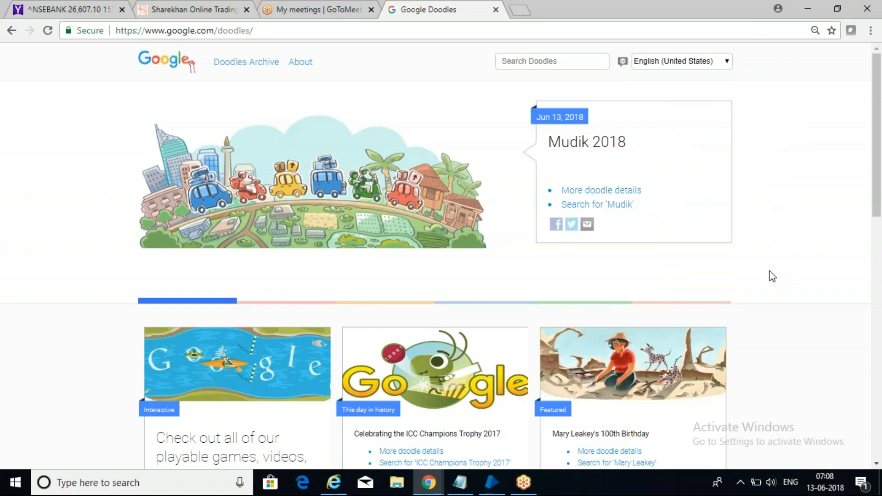
click(488, 303)
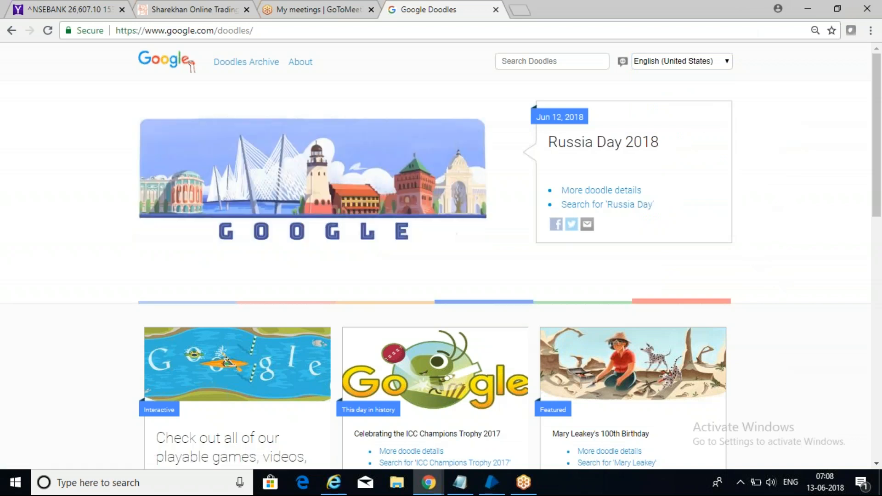
click(497, 11)
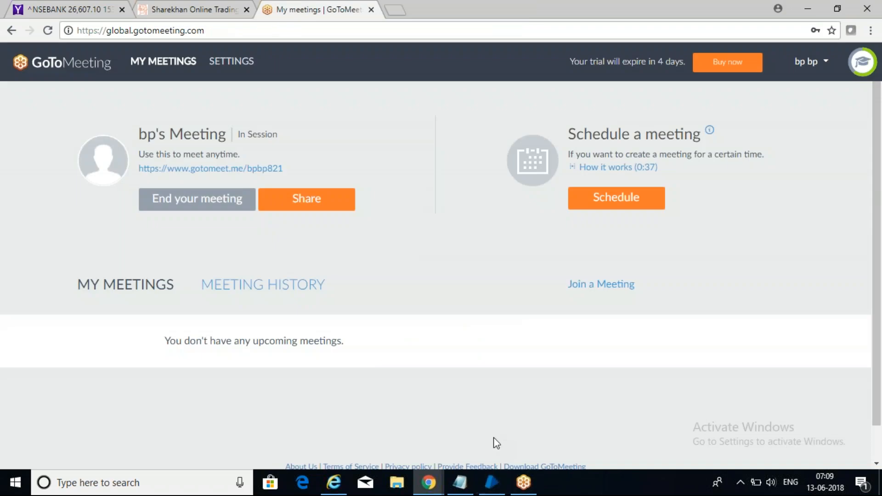
Step: Switch to Blue Prism's Studio and expand the May_7AM objects folder
mouse_move(497, 493)
click(480, 439)
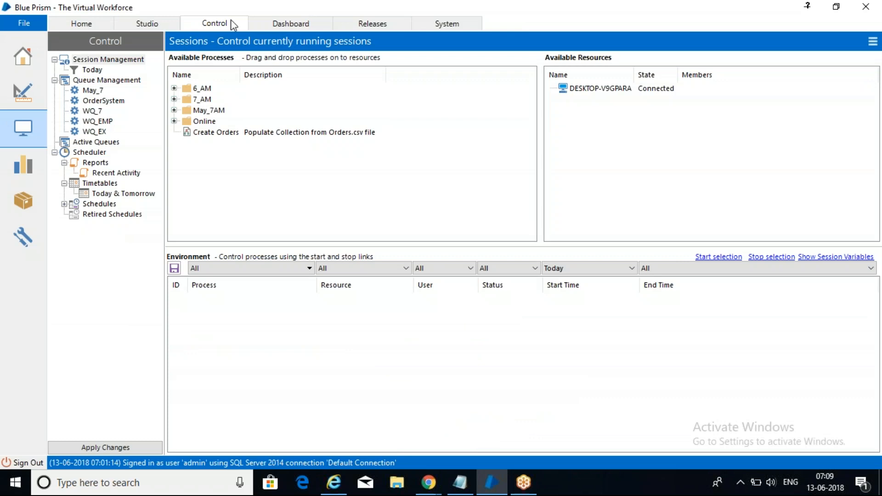
click(212, 4)
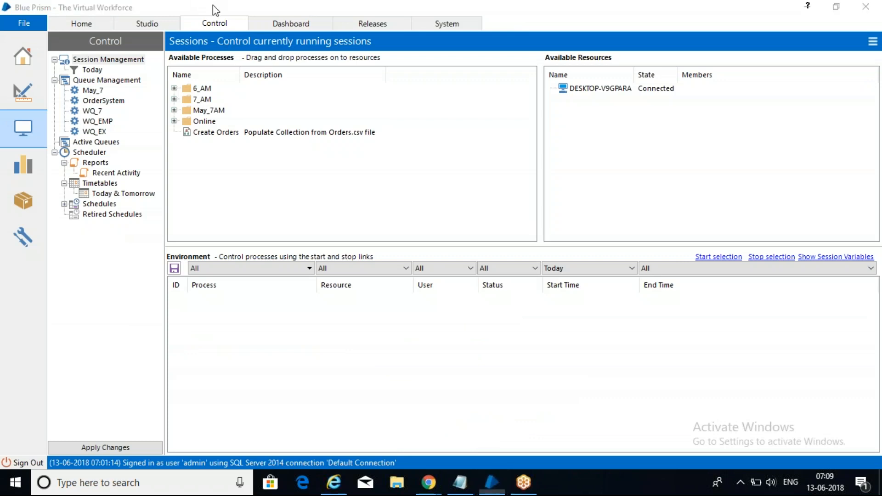
click(148, 24)
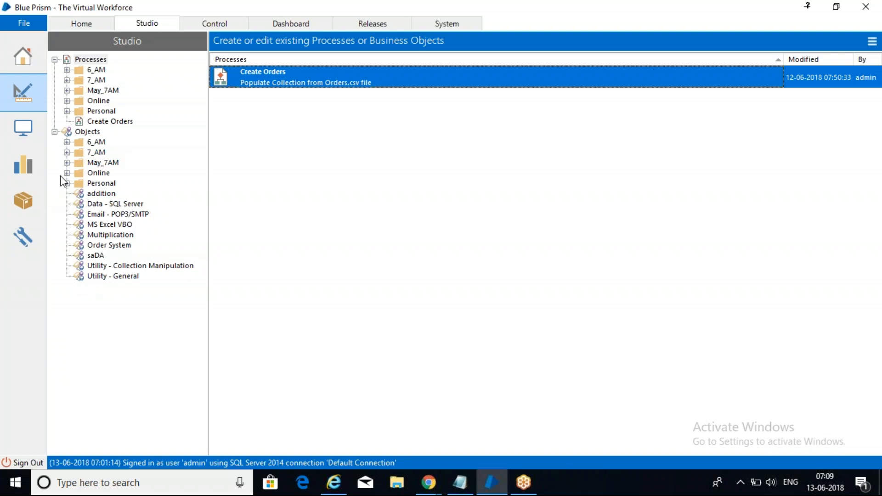
click(67, 163)
click(117, 163)
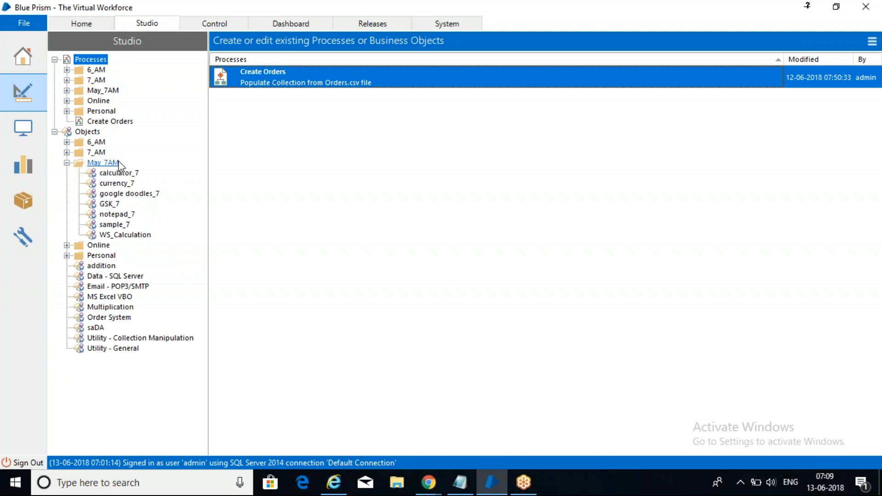
Step: Create a business object named 'Drop down' in May_7AM, producing Drop down_7
right_click(118, 165)
click(139, 170)
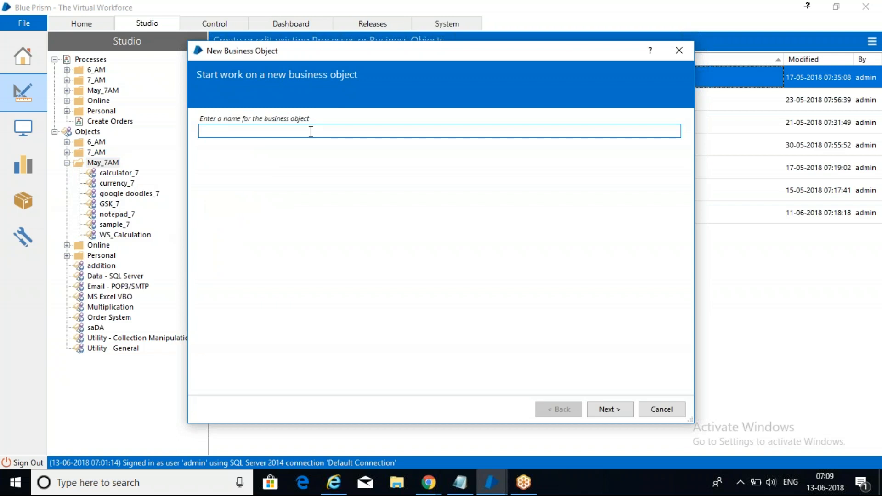
text(Drop down_7)
click(613, 410)
click(613, 410)
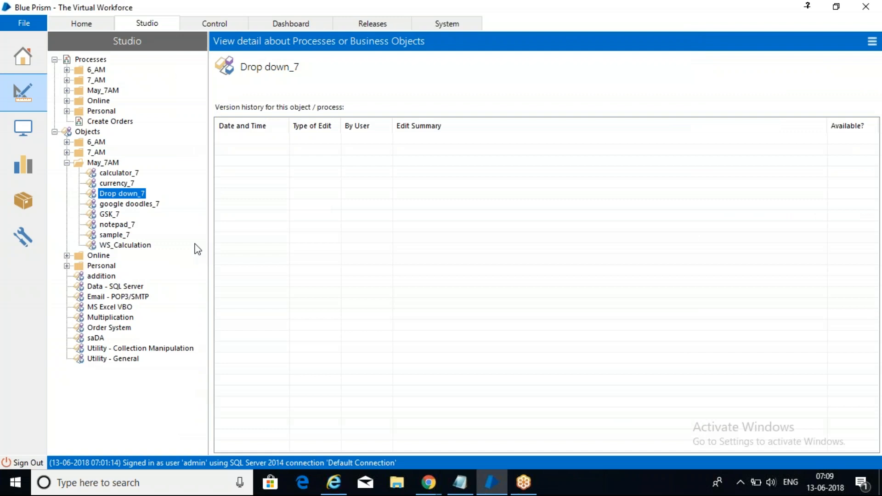
Step: Open Drop down_7 and start a browser-based application model named Drop down_7
double_click(119, 197)
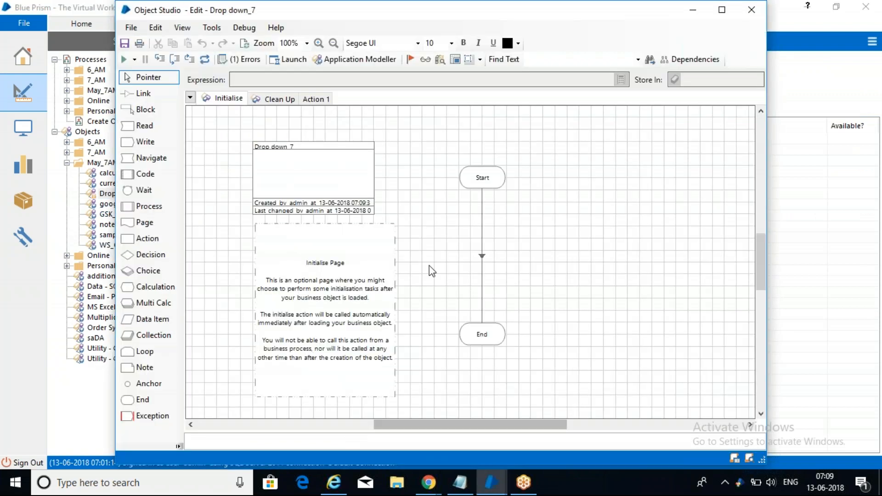
click(313, 102)
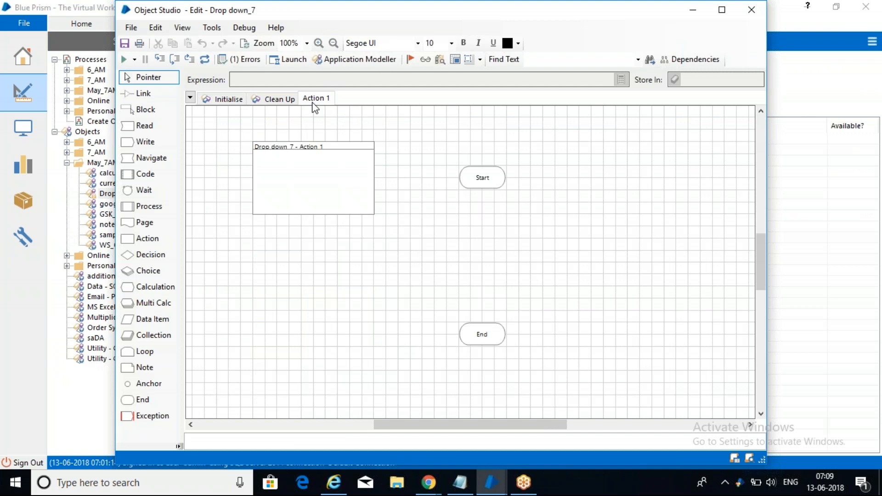
click(358, 59)
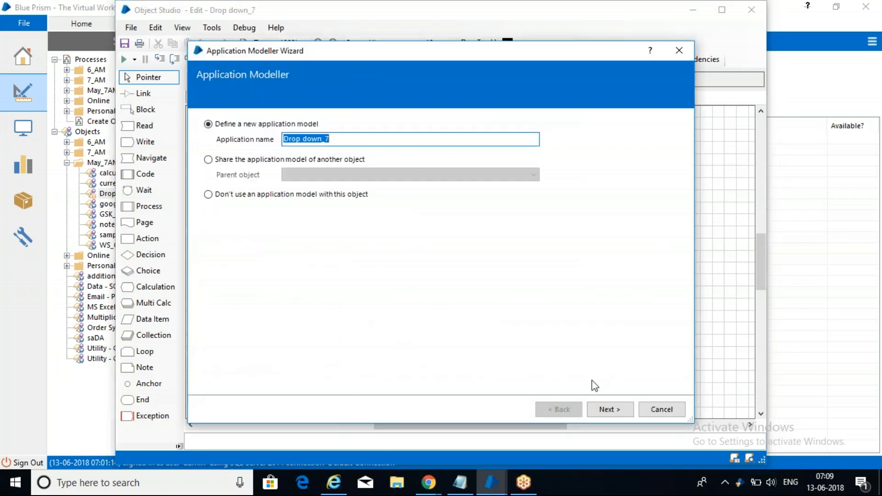
click(615, 409)
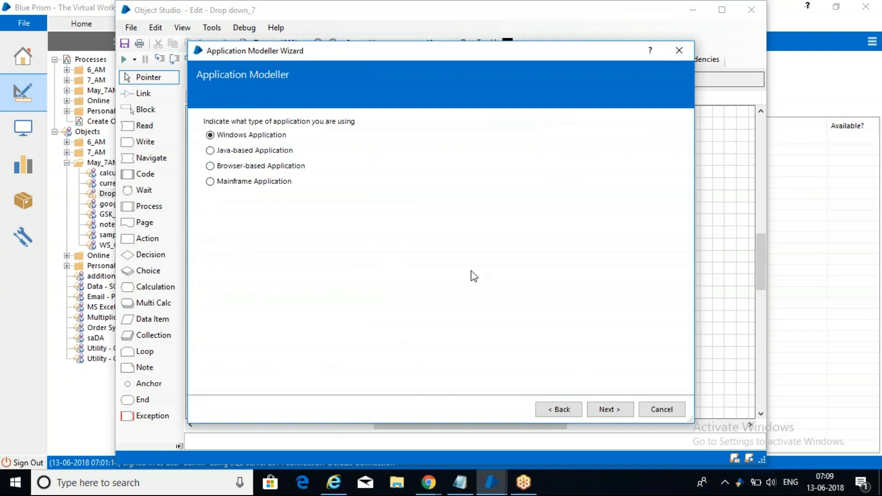
click(232, 167)
click(610, 409)
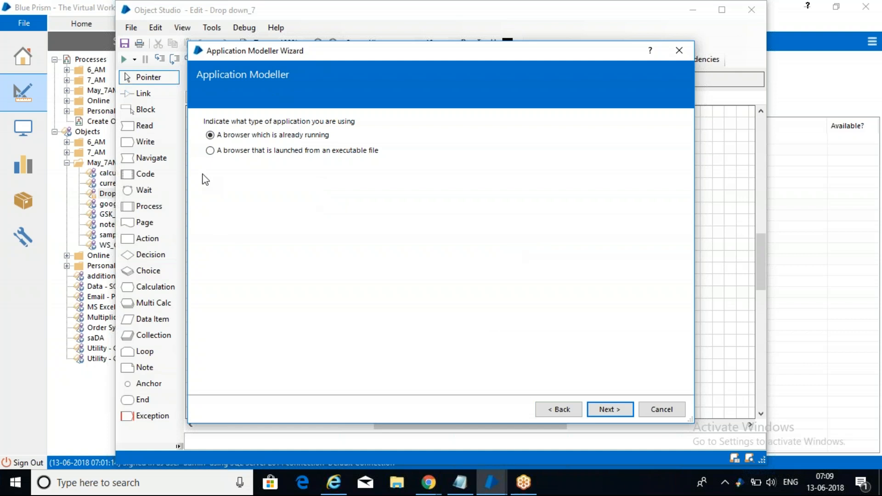
click(231, 152)
click(613, 409)
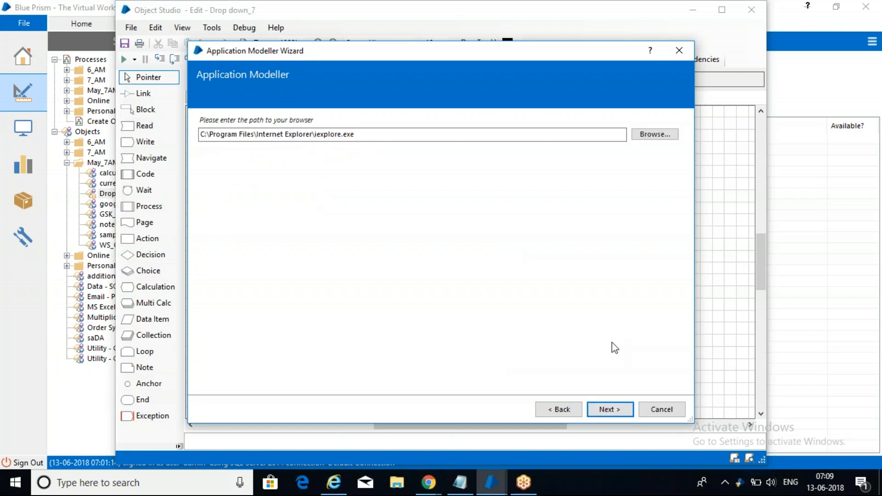
click(608, 410)
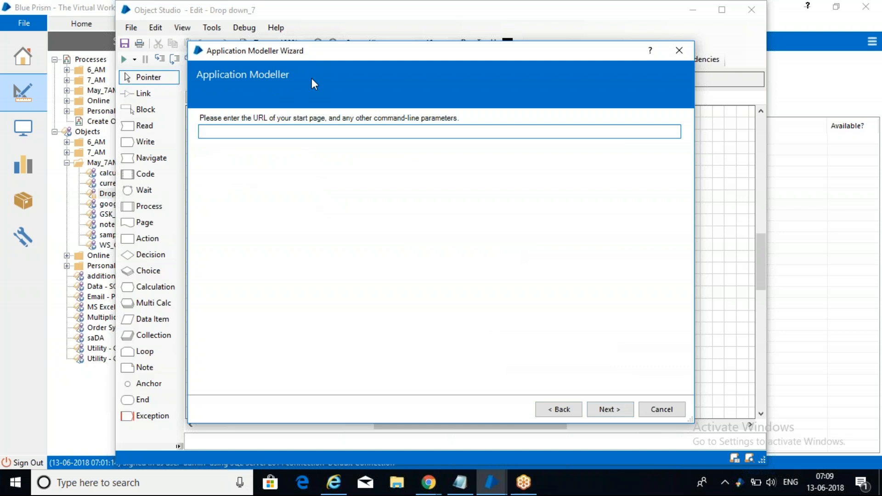
text(www.google.com)
click(614, 409)
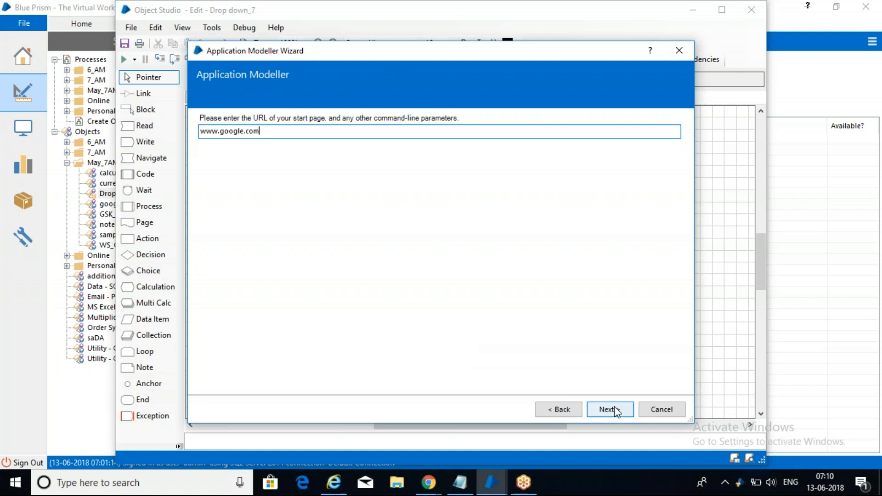
Step: Raise speaker volume to 100 and finish the wizard without Java or HTC components
click(772, 481)
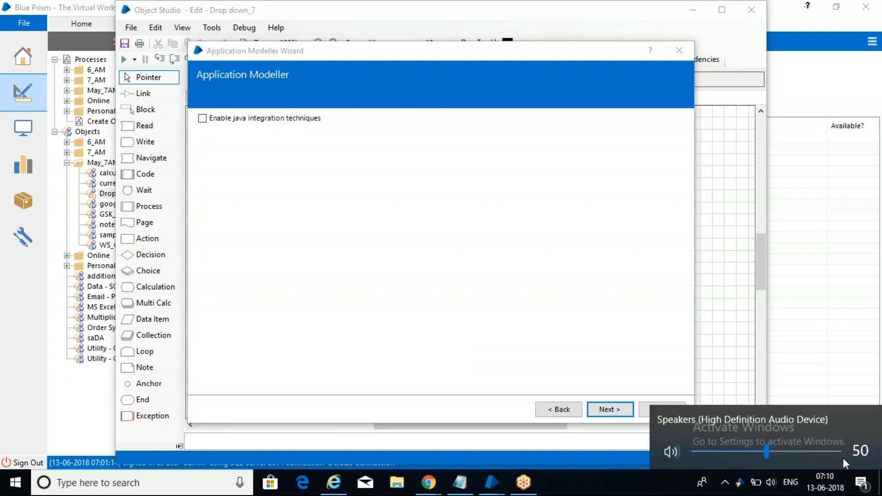
click(840, 452)
click(620, 410)
click(620, 410)
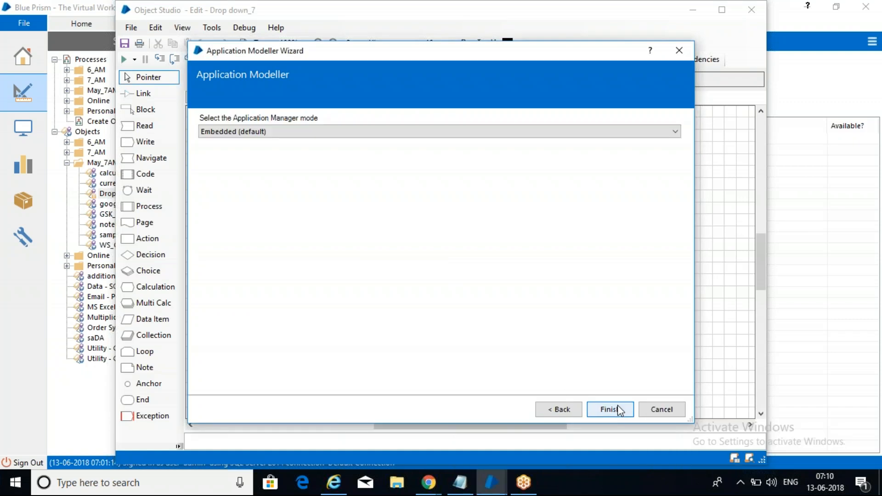
click(620, 409)
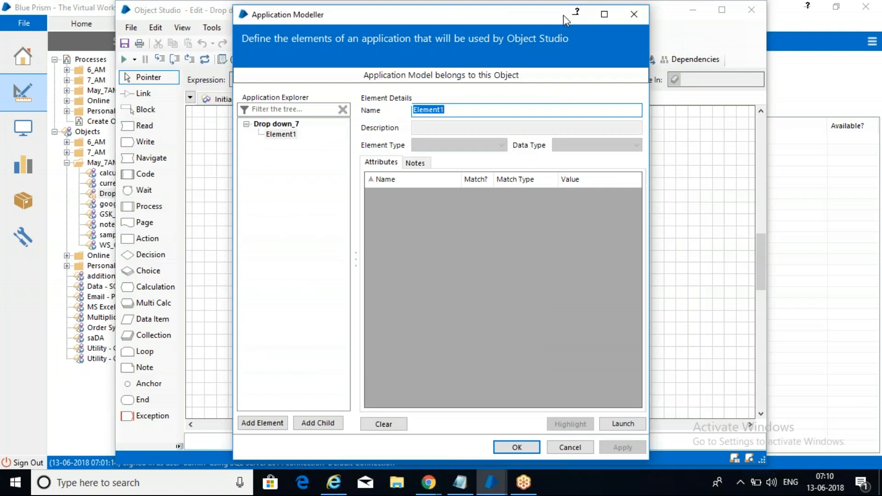
click(607, 17)
click(715, 409)
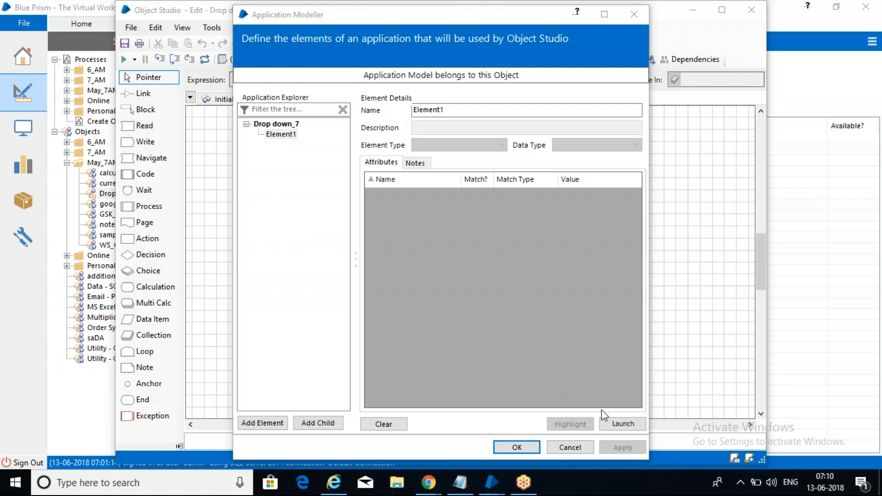
click(615, 425)
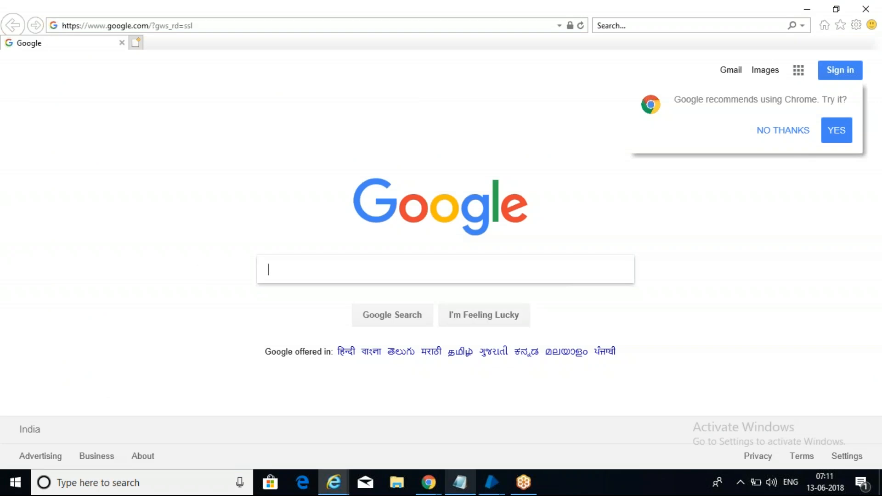
Step: Bring Blue Prism's element definitions window back in front of the Google page
click(486, 493)
click(608, 420)
Step: Rename Element1 to 'feeling' and capture Google's I'm Feeling Lucky button
click(291, 136)
click(459, 111)
drag(459, 111, 373, 117)
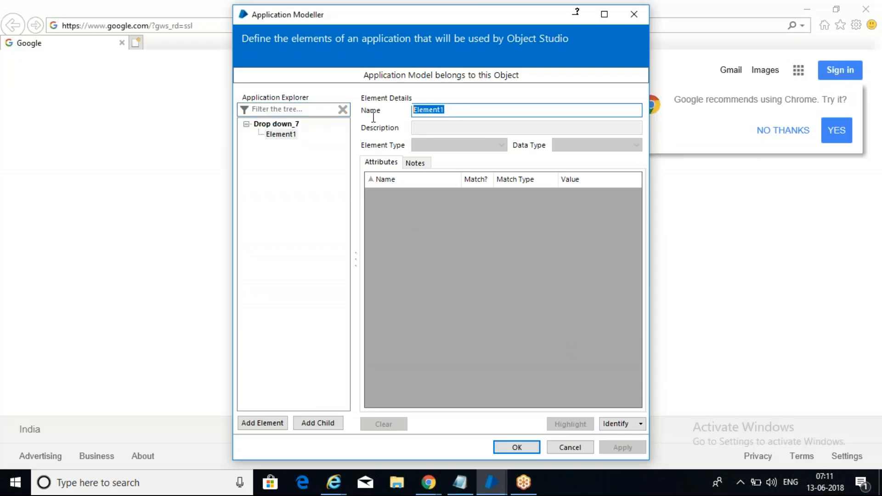
text(feeling)
click(613, 424)
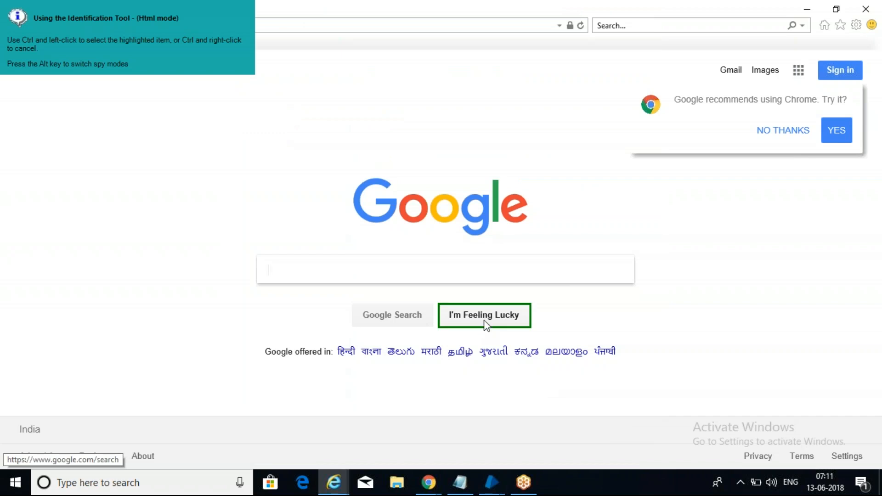
ctrl+click(487, 325)
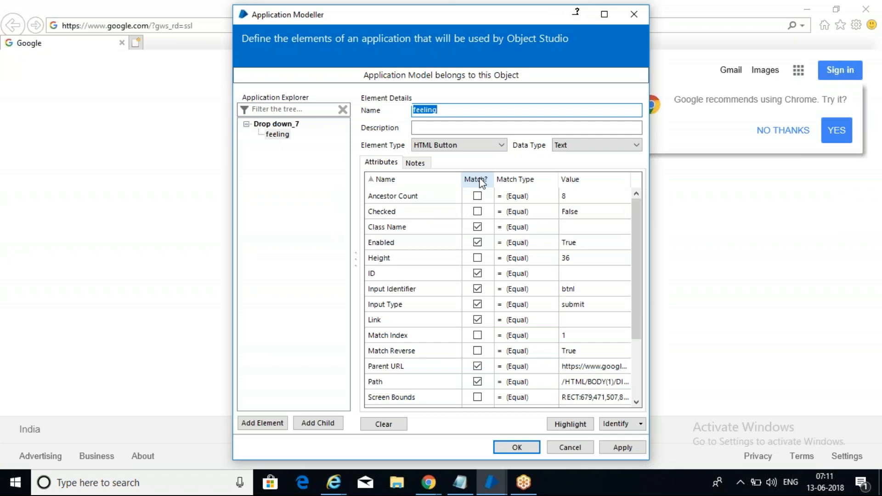
Step: Stop matching on Title, Link, Parent URL, ID and Class Name, verify with Highlight, and save
click(480, 182)
click(478, 195)
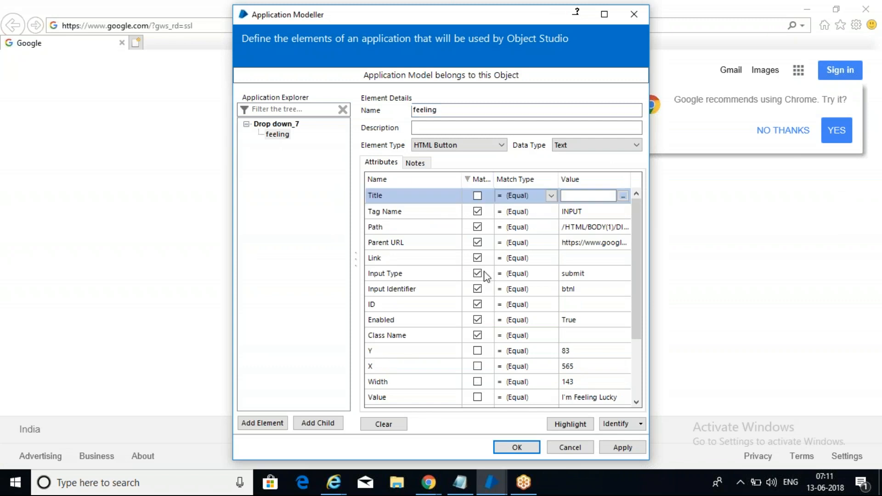
click(478, 258)
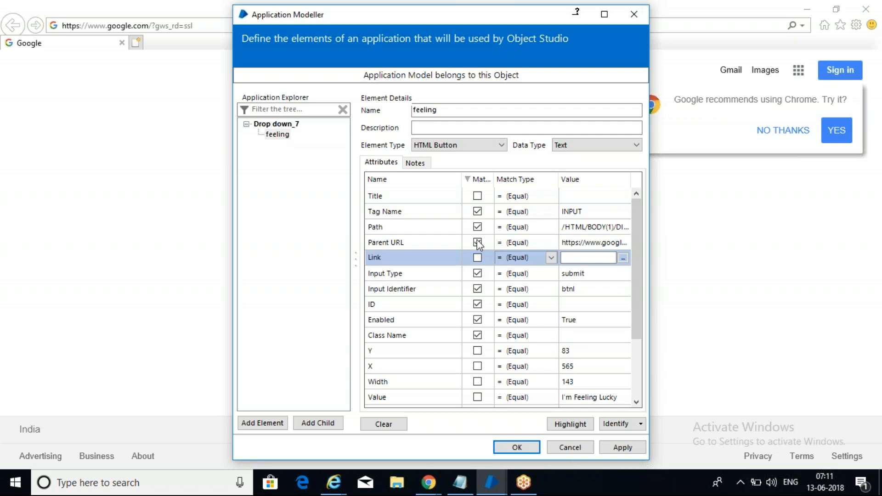
click(478, 242)
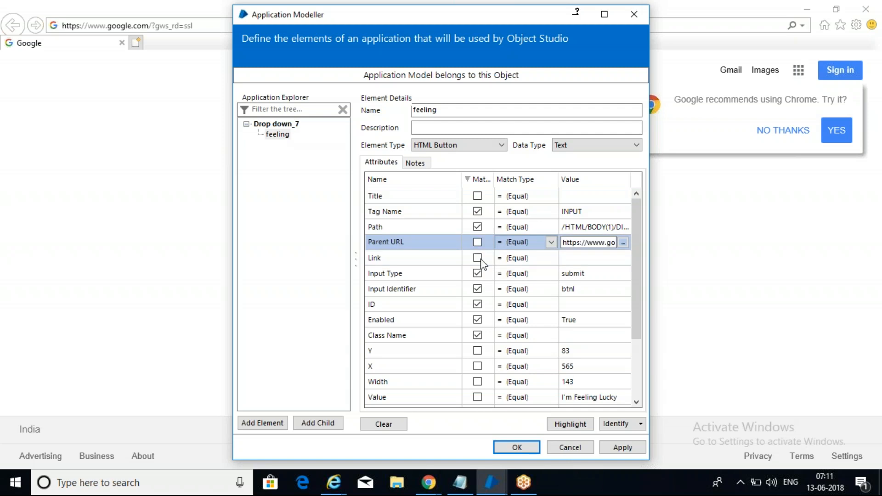
click(478, 304)
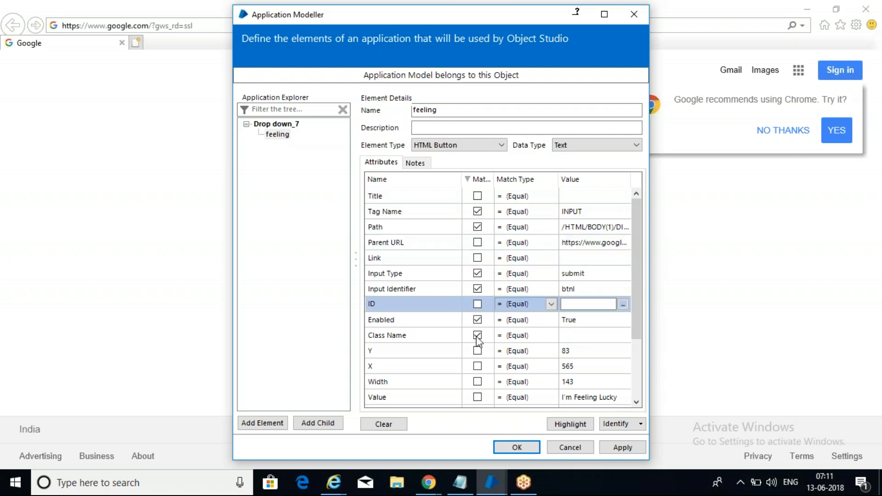
click(478, 336)
click(475, 179)
click(475, 179)
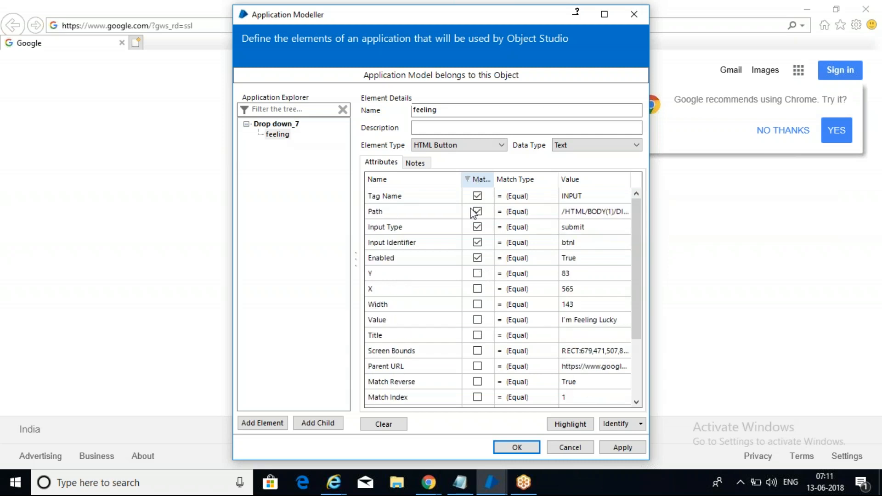
click(583, 425)
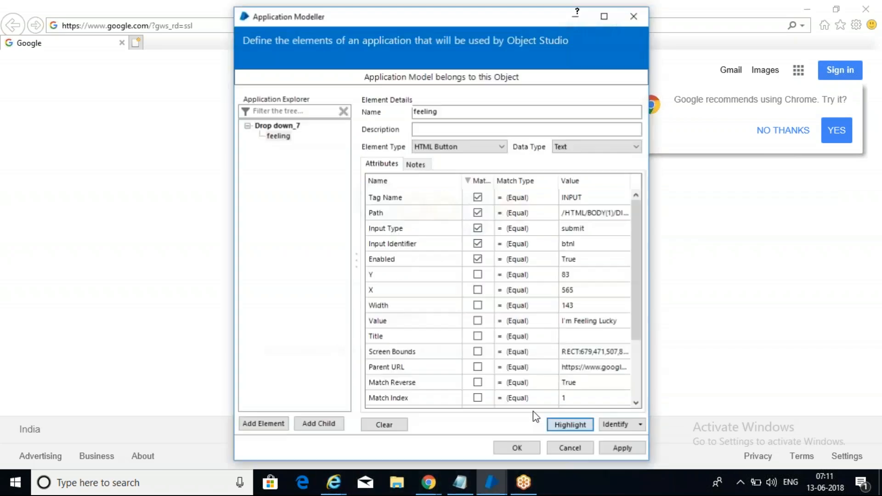
click(631, 450)
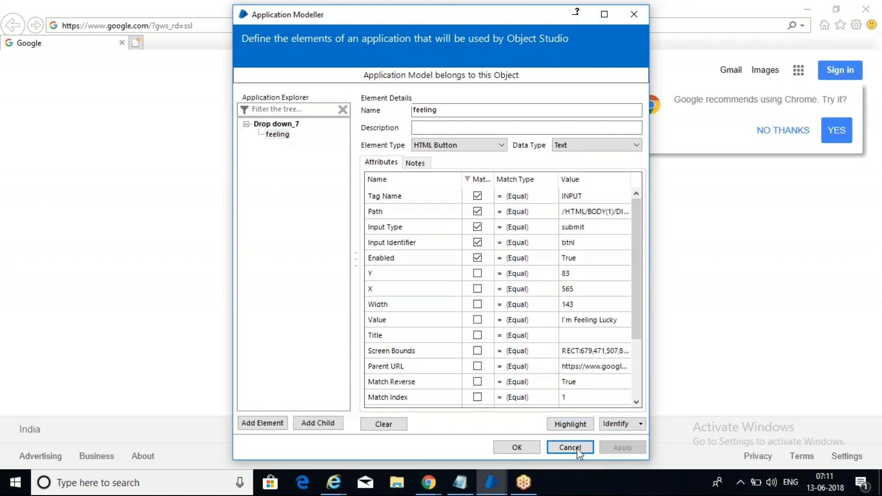
click(517, 448)
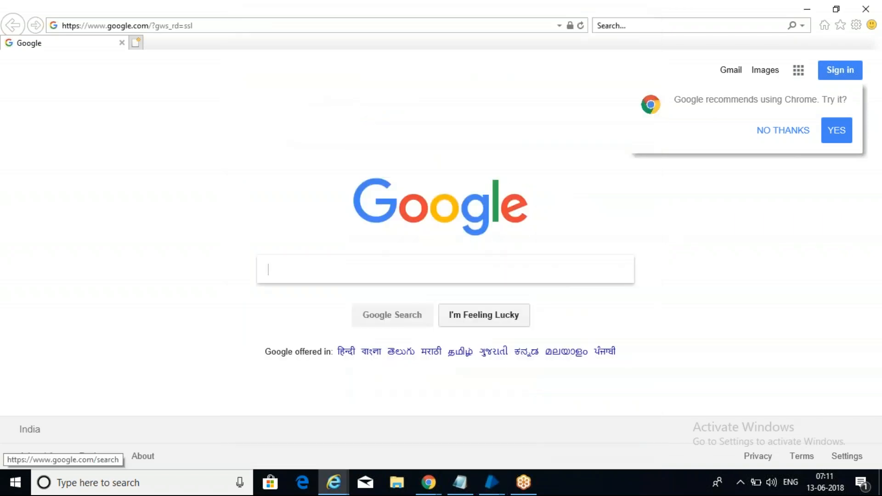
Step: Open the Doodles page via I'm Feeling Lucky and add a new element named DD
click(498, 317)
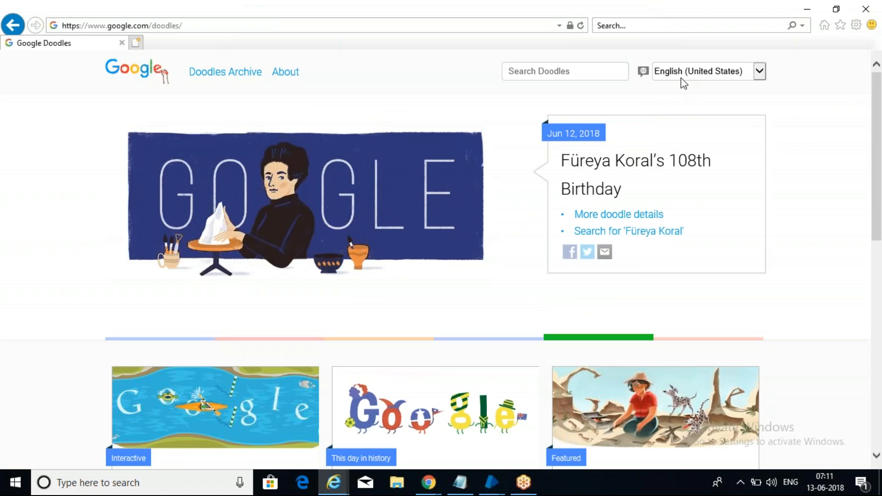
click(498, 491)
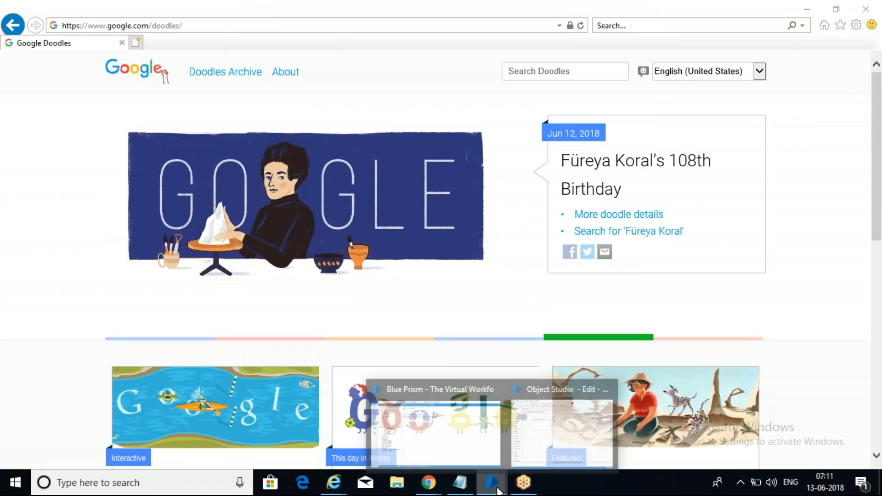
click(556, 429)
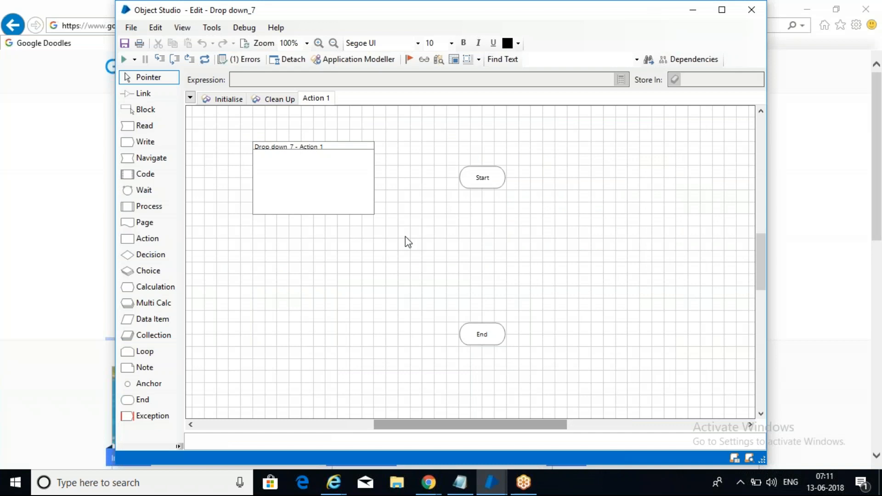
click(363, 59)
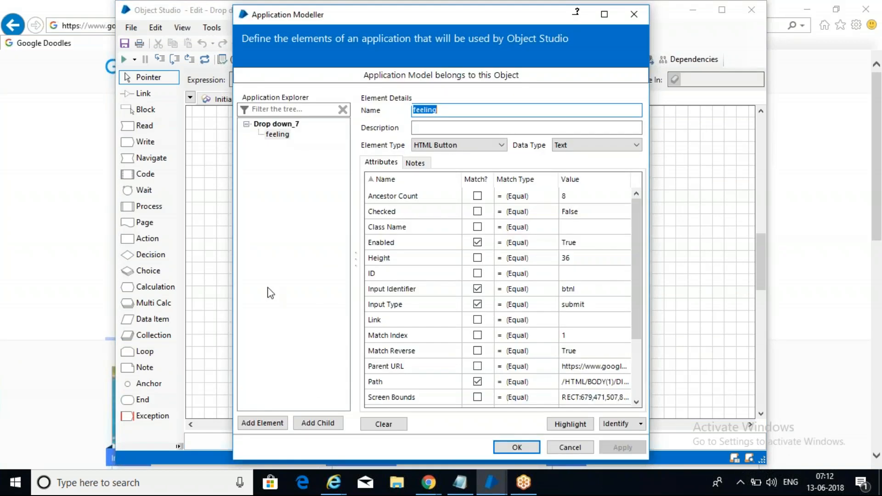
click(262, 423)
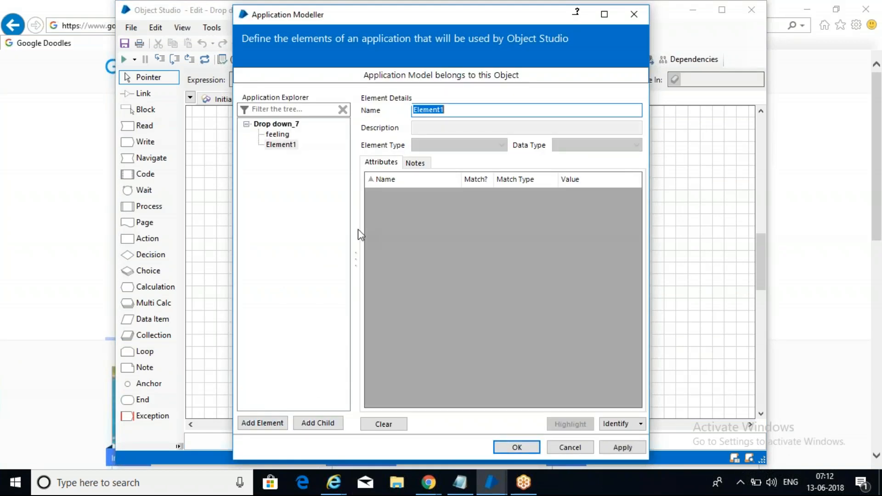
text(DD)
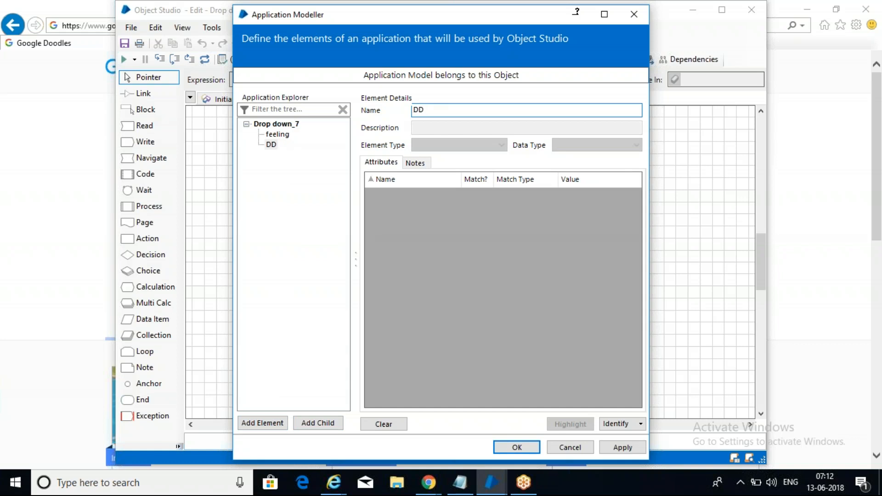
Step: Capture the Google Doodles language dropdown (lang-chooser) as DD's target
click(616, 423)
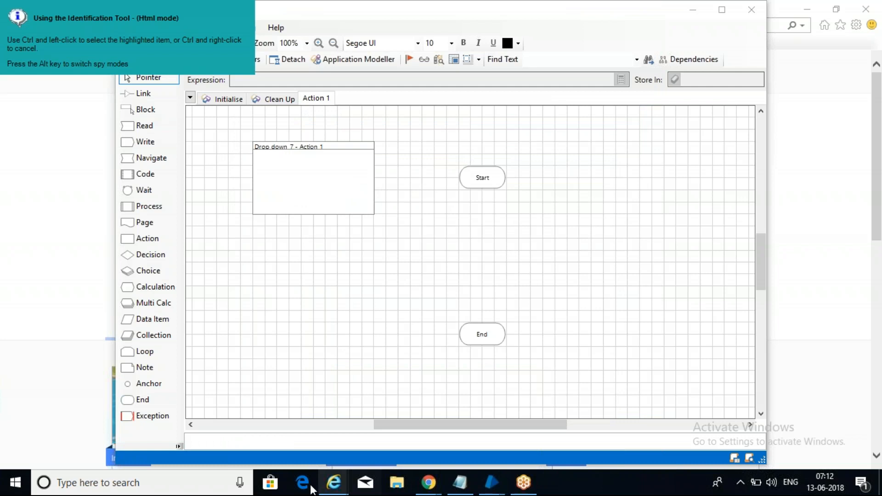
mouse_move(344, 490)
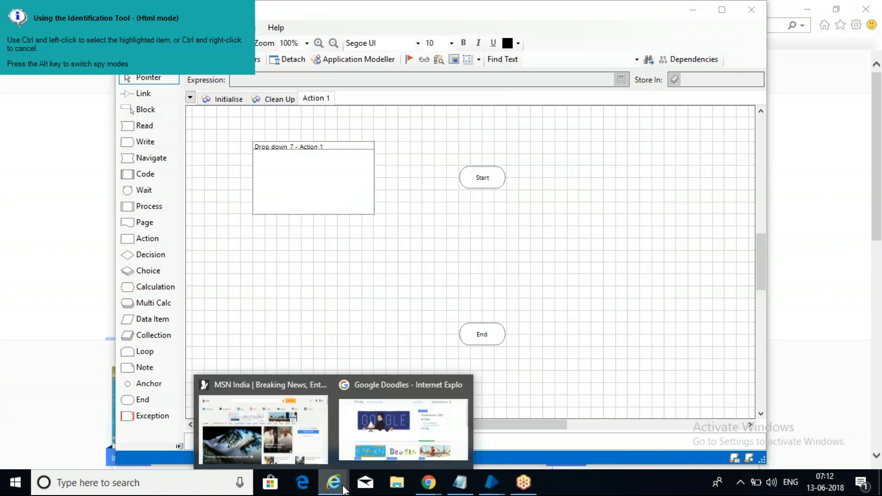
click(302, 483)
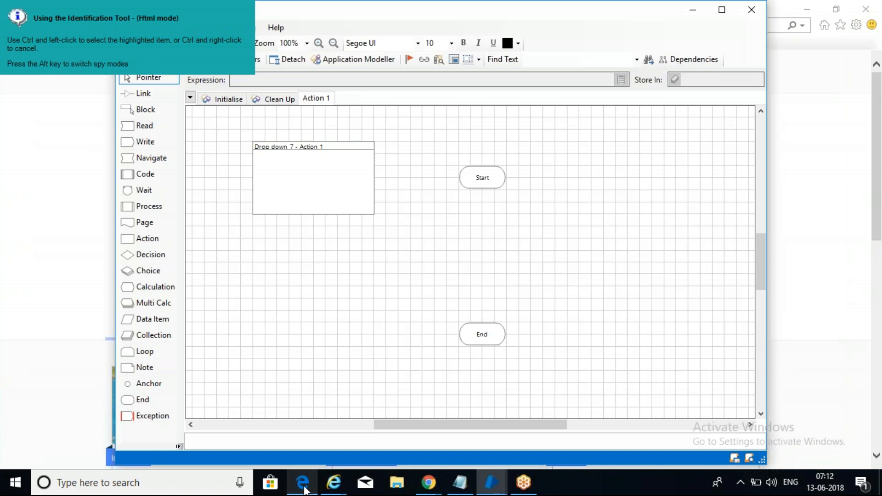
mouse_move(334, 482)
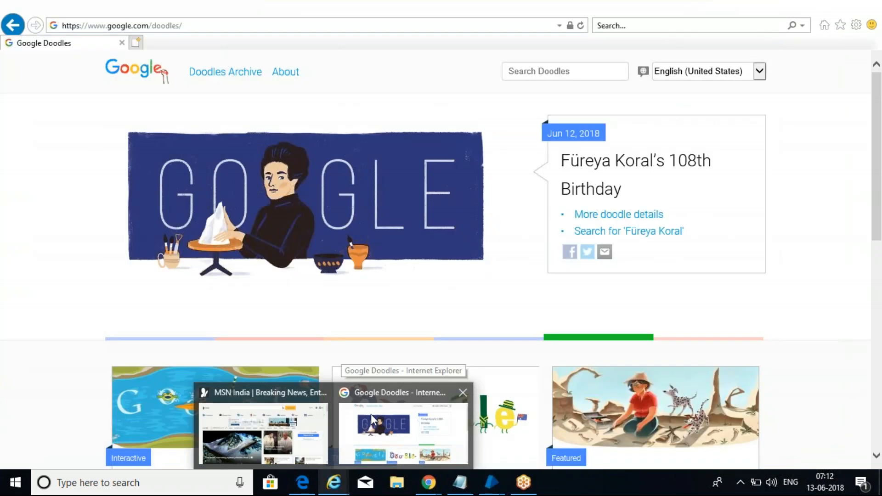
click(371, 415)
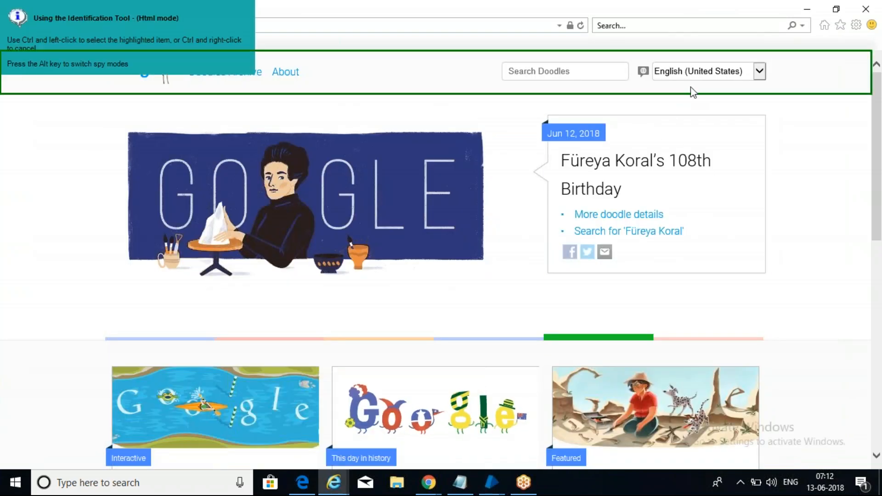
ctrl+click(726, 85)
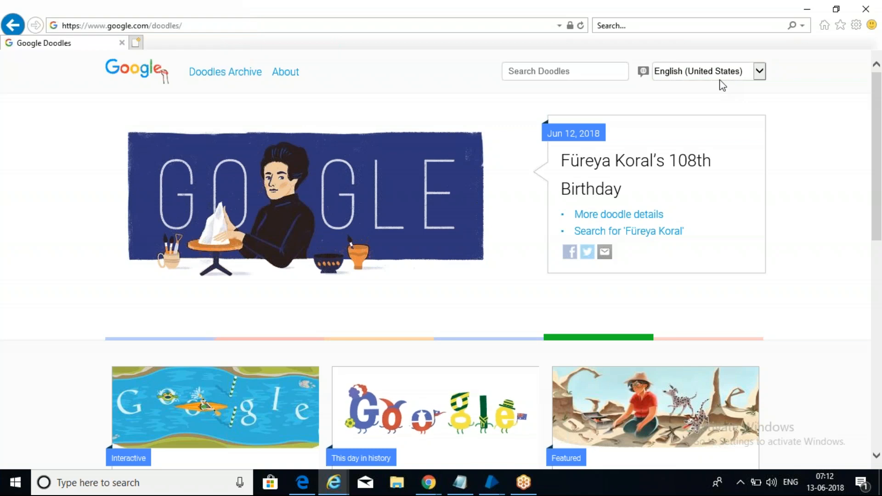
mouse_move(491, 483)
click(624, 398)
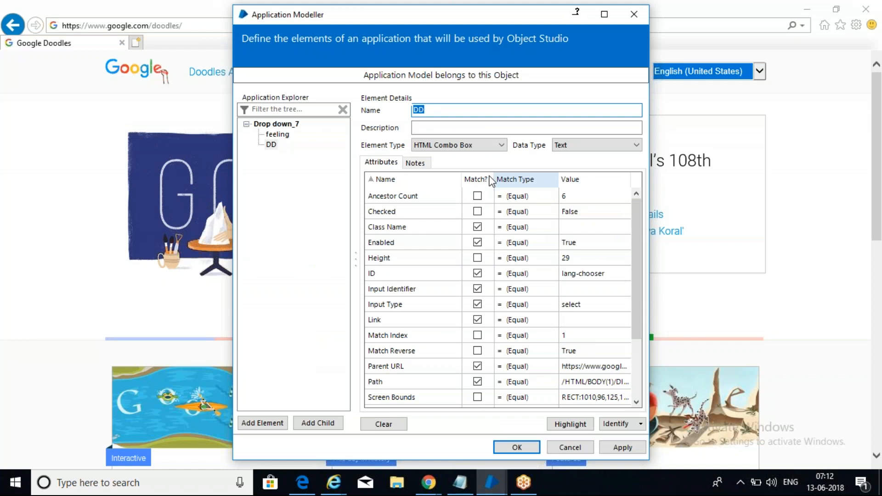
Step: Stop DD matching on Title, Parent URL, Link, Input Identifier and Class Name, and apply
click(484, 175)
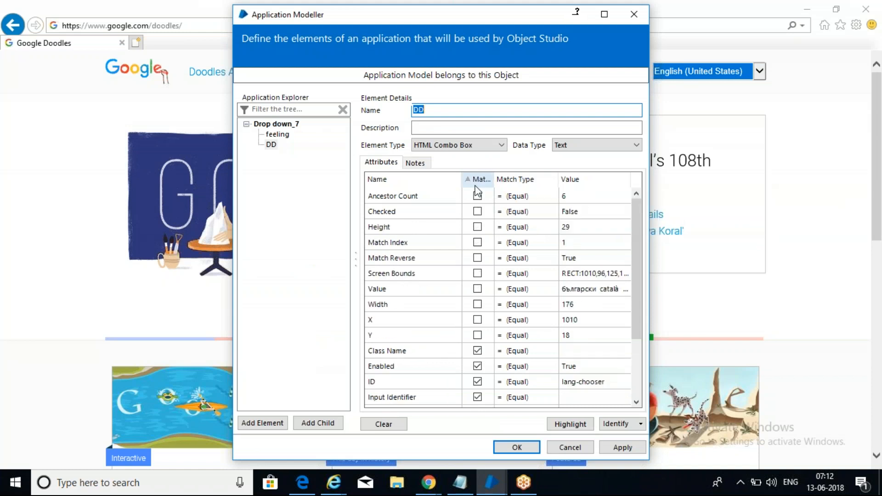
click(483, 179)
click(478, 197)
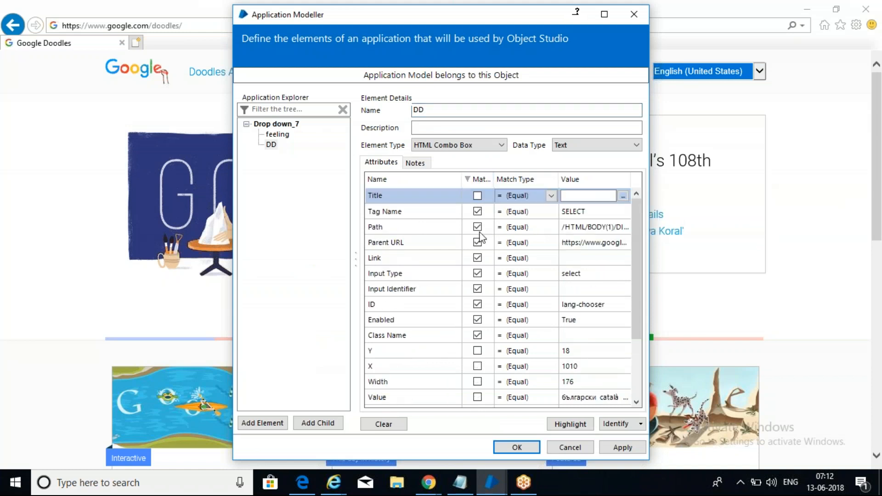
click(478, 242)
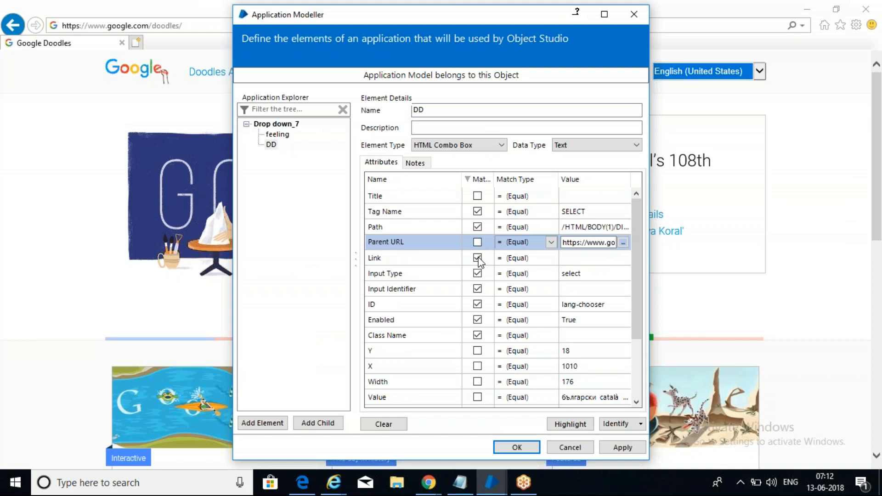
click(478, 257)
click(478, 289)
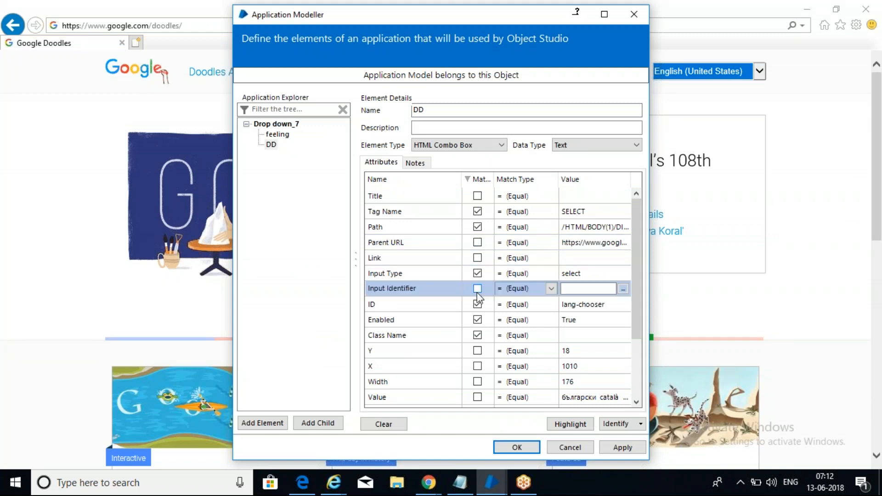
click(478, 335)
click(477, 180)
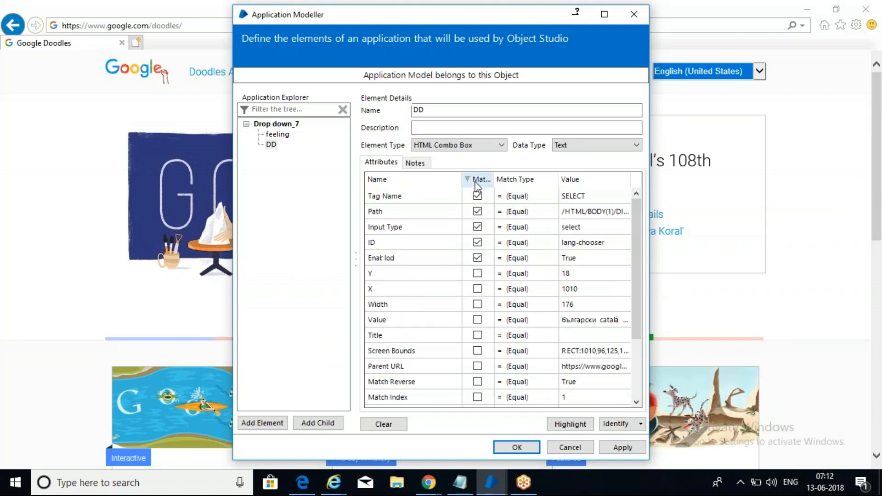
click(620, 447)
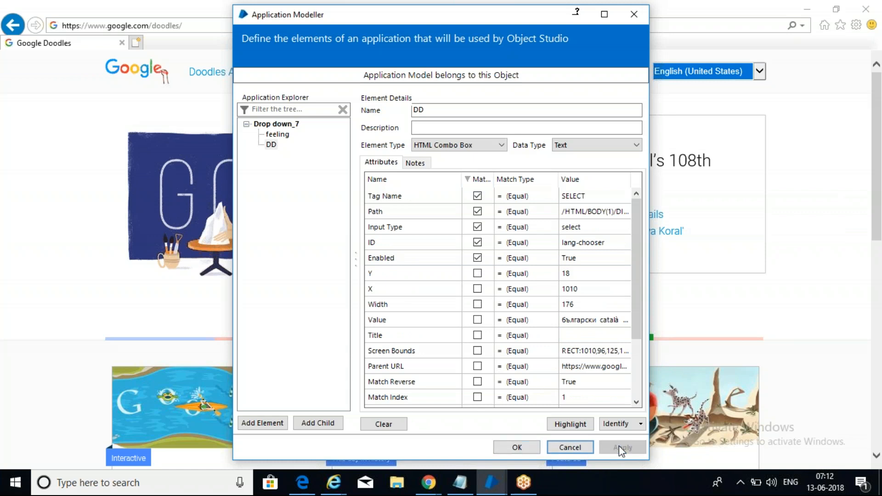
Step: Highlight the dropdown to verify the match, then save and close the element definitions
click(572, 424)
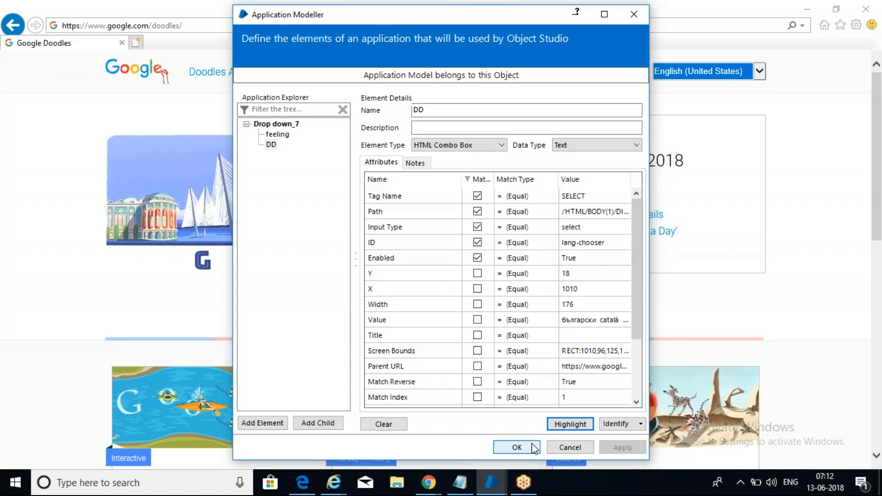
drag(336, 14, 330, 137)
drag(467, 142, 354, 48)
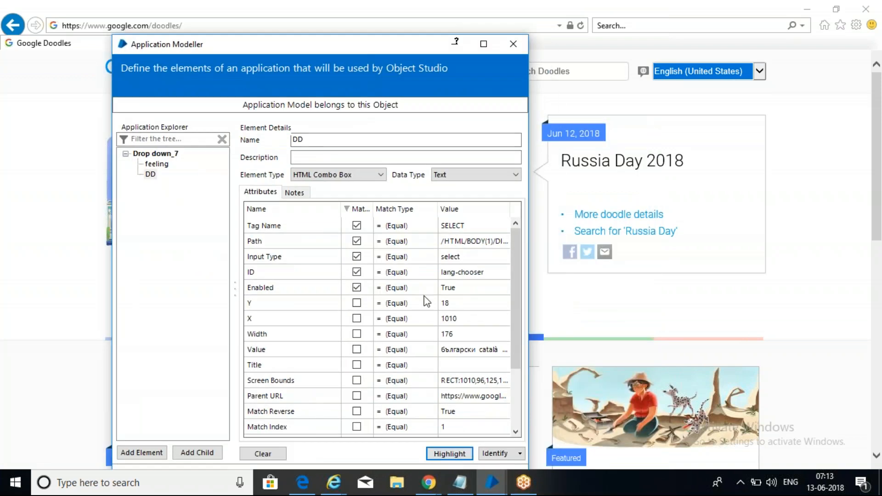
drag(287, 54, 286, 30)
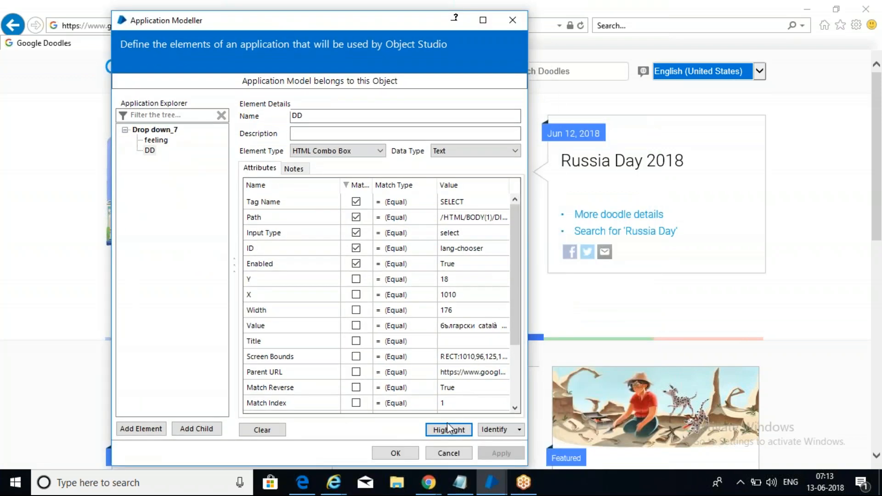
click(403, 451)
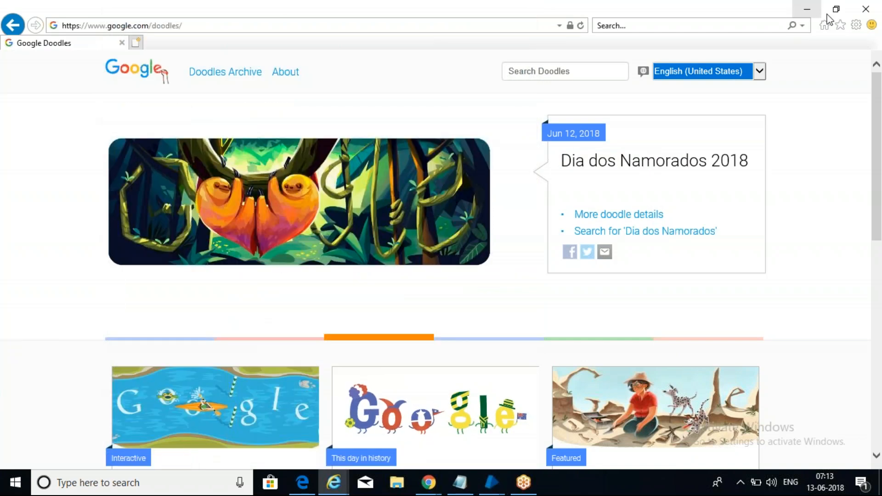
Step: Close Internet Explorer to get back to the Blue Prism flowchart
click(875, 4)
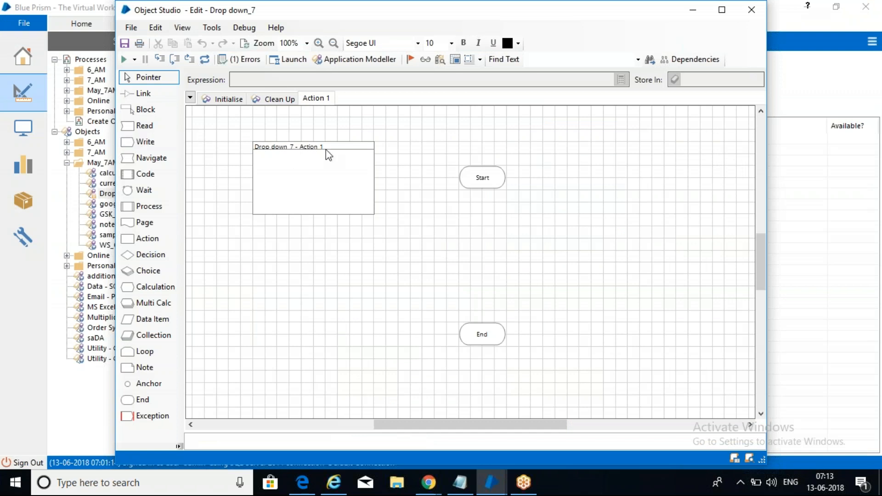
scroll(286, 282, down, 1)
scroll(286, 278, up, 4)
right_click(314, 188)
click(626, 195)
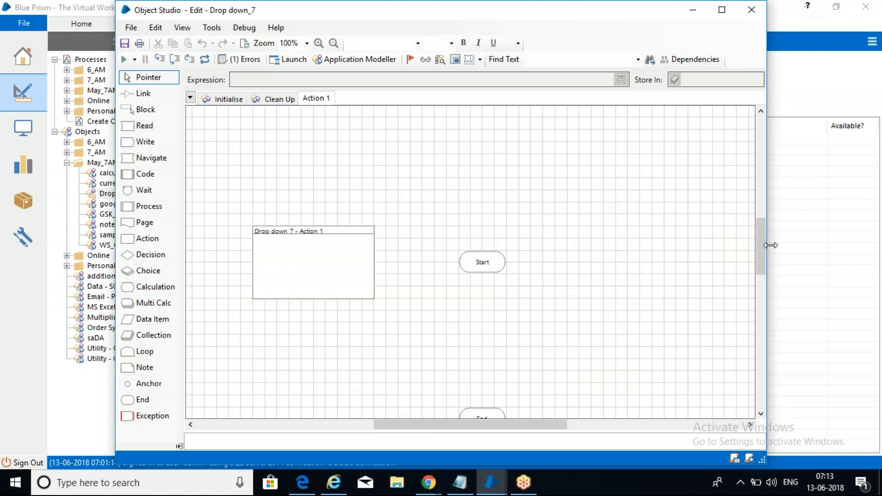
Step: Place a Navigate1 stage below Start, link Start to it, and open its properties
mouse_move(764, 246)
mouse_down()
mouse_move(762, 274)
mouse_move(762, 262)
mouse_up()
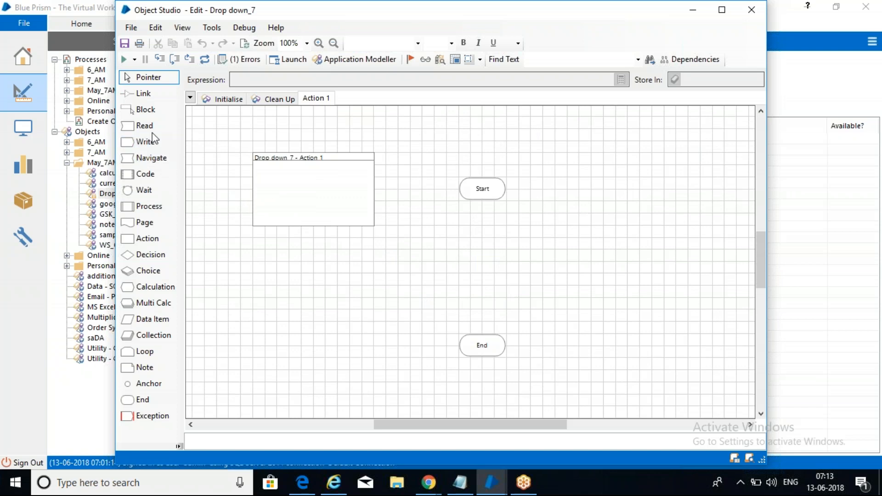
drag(163, 158, 485, 228)
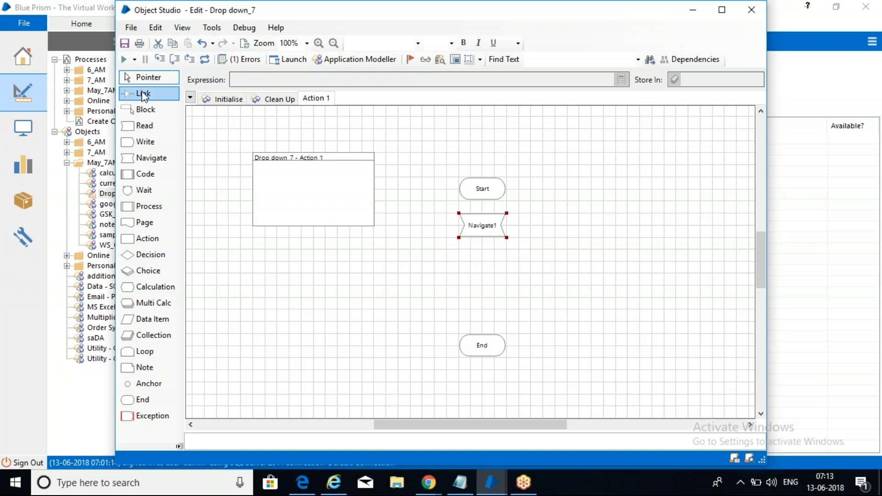
click(144, 94)
drag(492, 191, 484, 236)
double_click(483, 227)
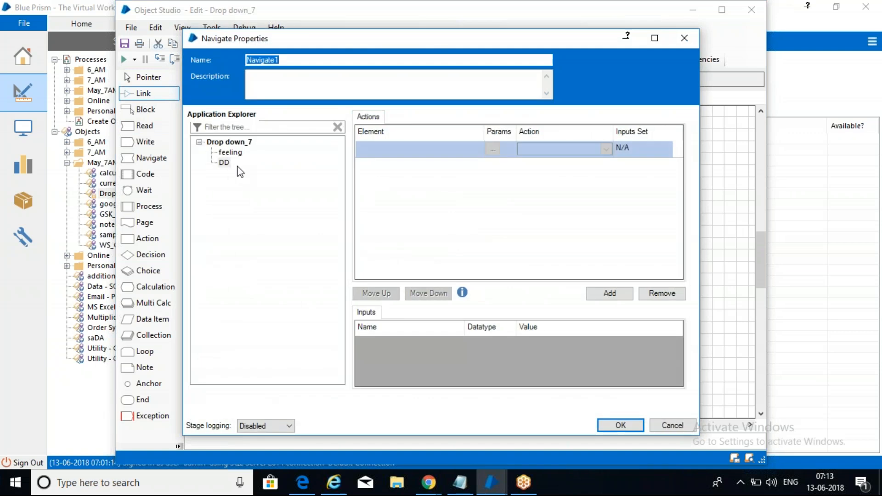
Step: Set Navigate1 to Launch the Drop down_7 element
click(236, 146)
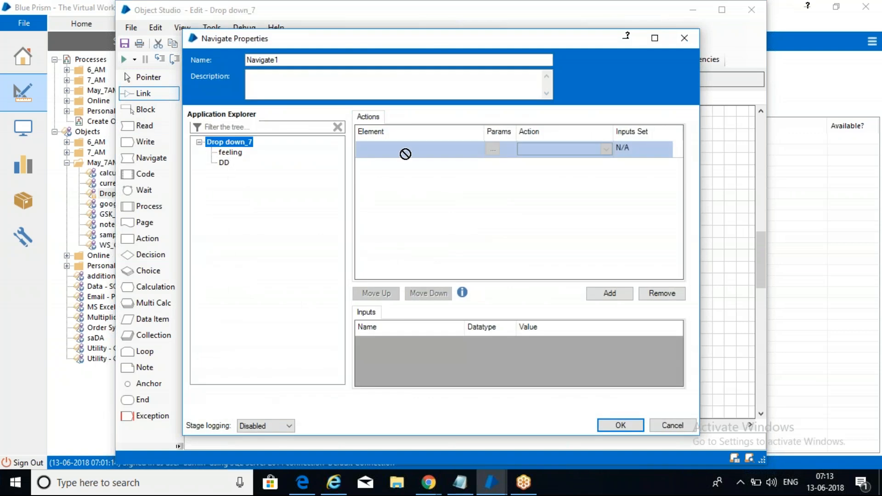
drag(219, 147, 391, 152)
click(607, 149)
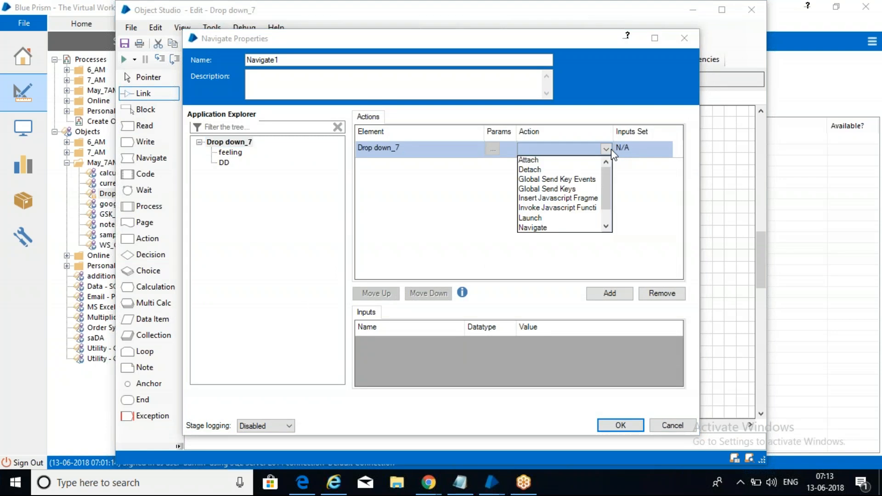
click(528, 217)
click(621, 425)
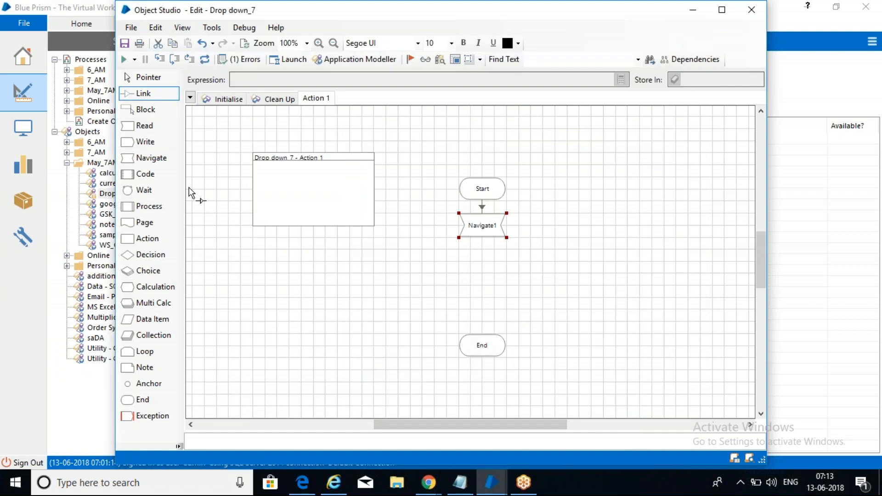
Step: Add Navigate2 linked after Navigate1, set to Click Centre on the feeling element
drag(151, 158, 573, 227)
drag(496, 232, 581, 234)
double_click(581, 232)
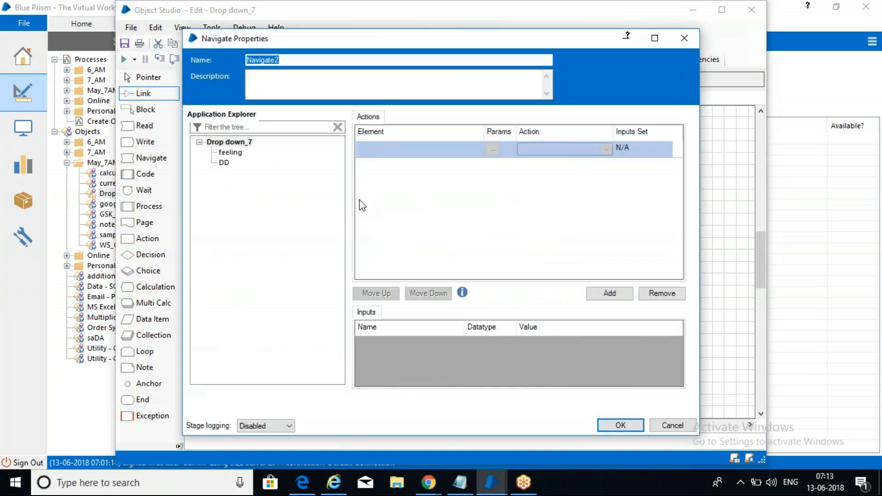
click(229, 152)
drag(229, 152, 370, 148)
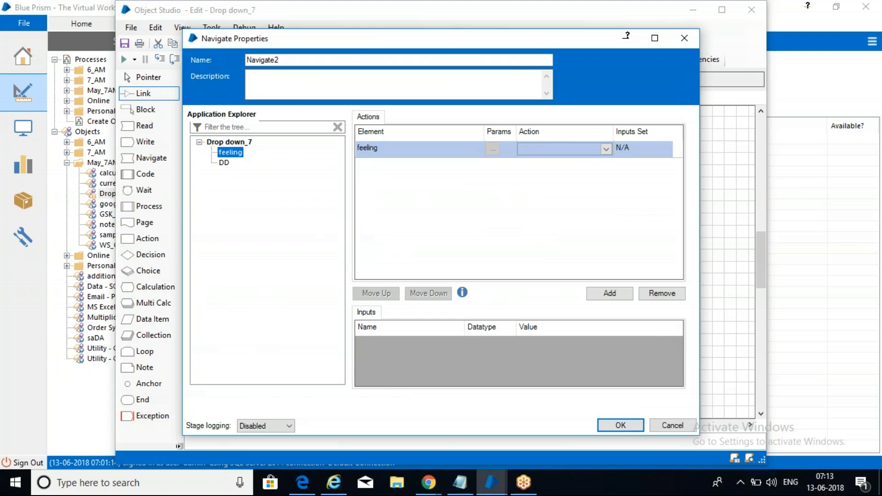
click(550, 148)
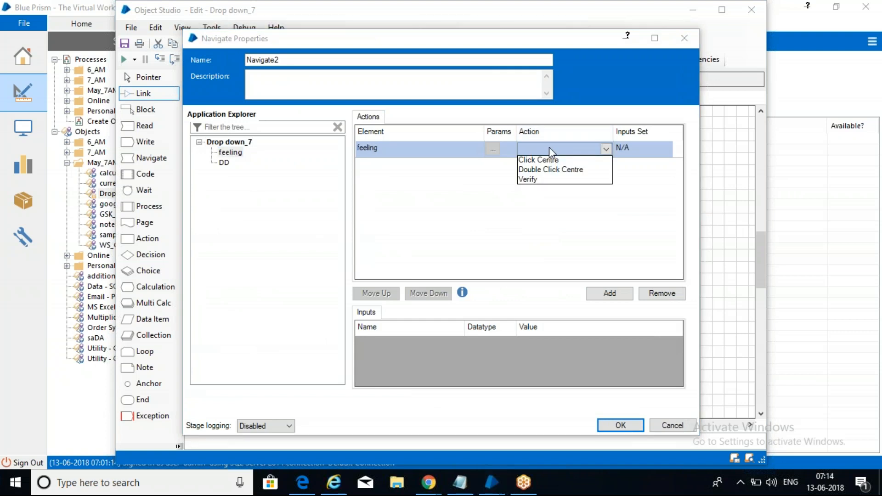
click(549, 148)
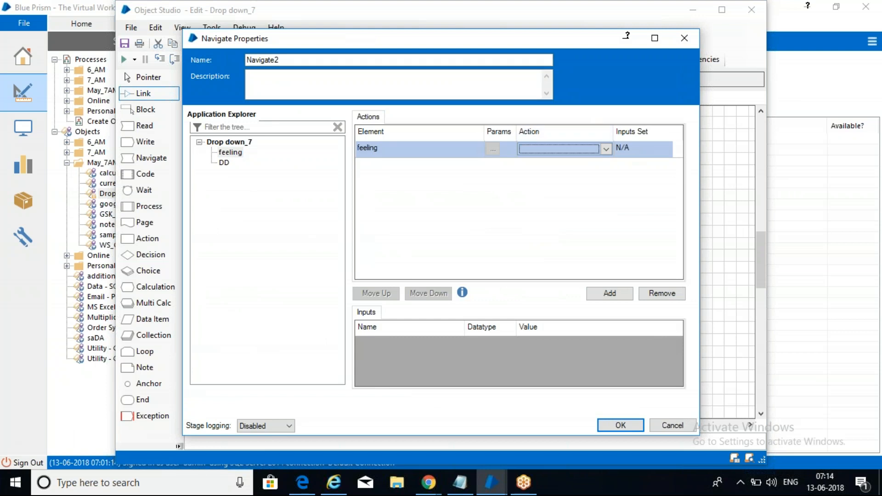
click(584, 149)
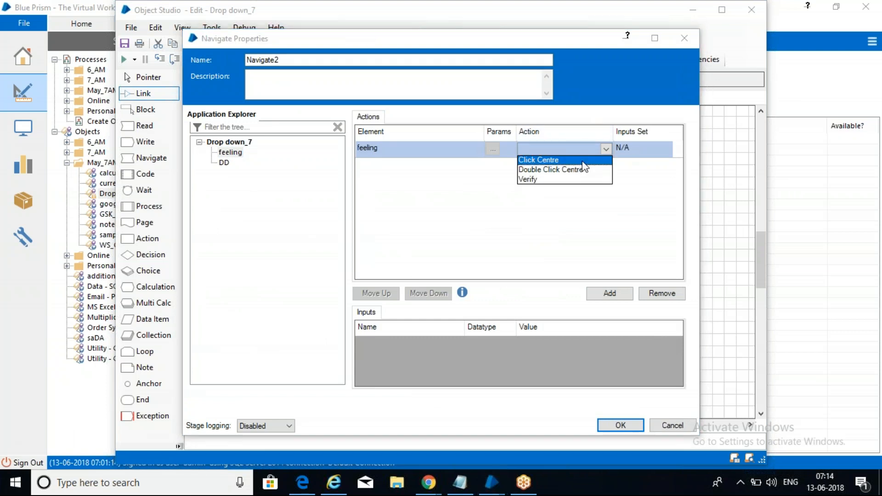
click(583, 161)
click(621, 425)
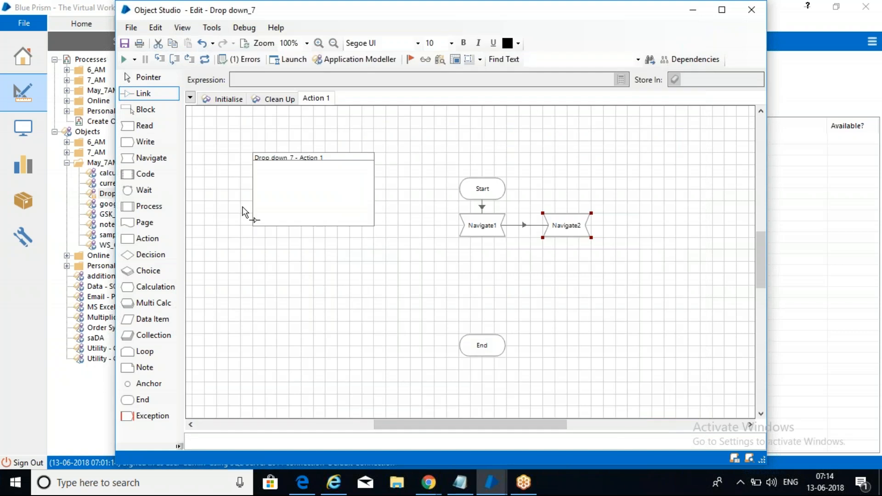
Step: Add Navigate3 below Navigate2 and set it to Select Item on the DD dropdown
drag(159, 164, 728, 485)
drag(165, 158, 569, 279)
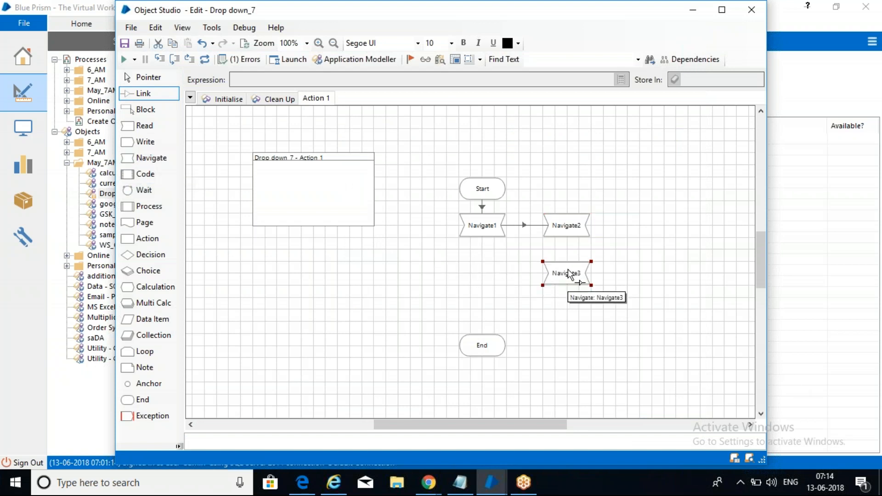
double_click(570, 276)
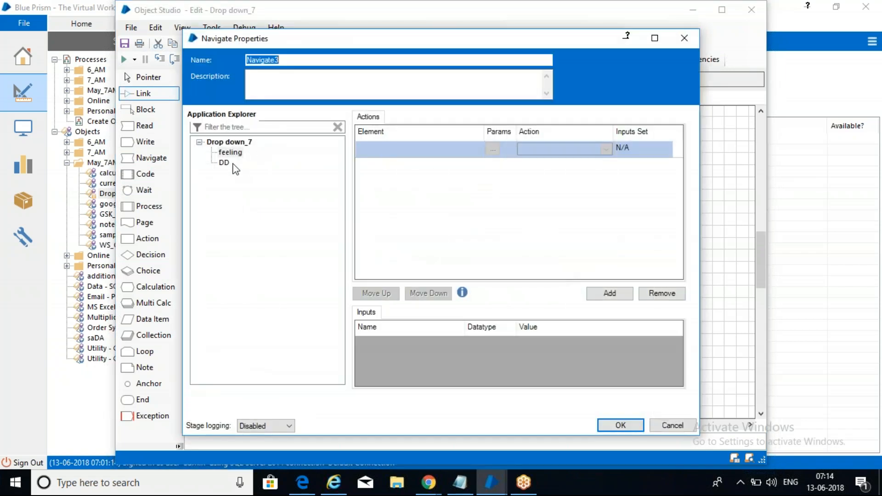
click(224, 163)
drag(224, 163, 436, 151)
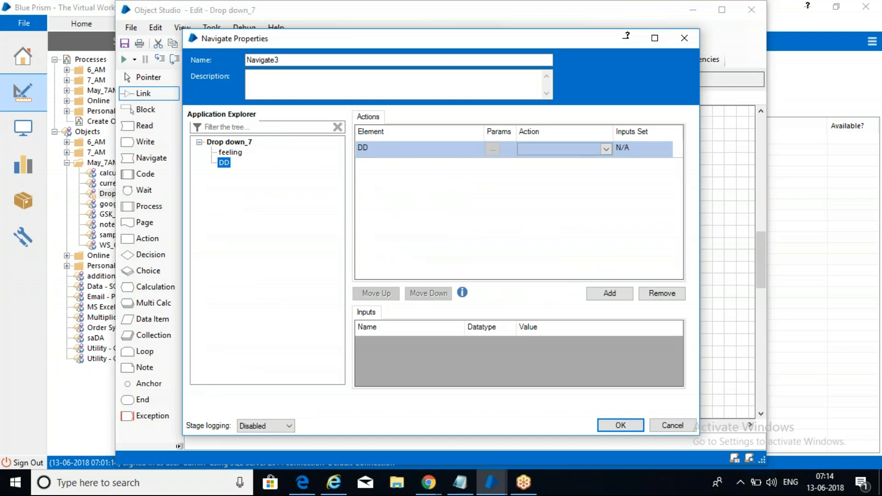
click(567, 147)
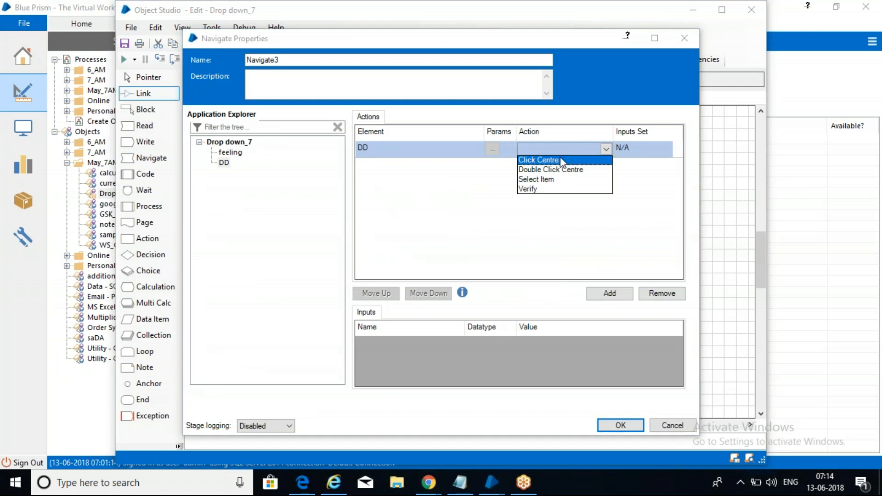
click(559, 179)
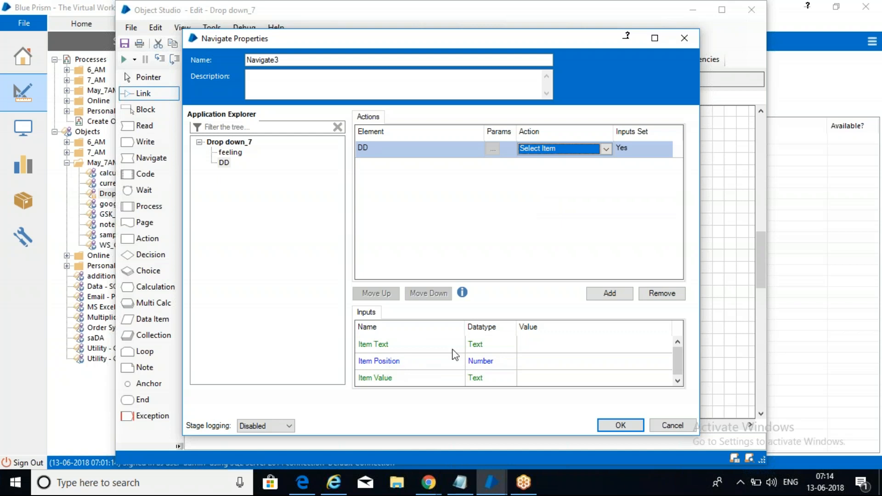
Step: Set the Item Position input value to 12 and save Navigate3
click(538, 343)
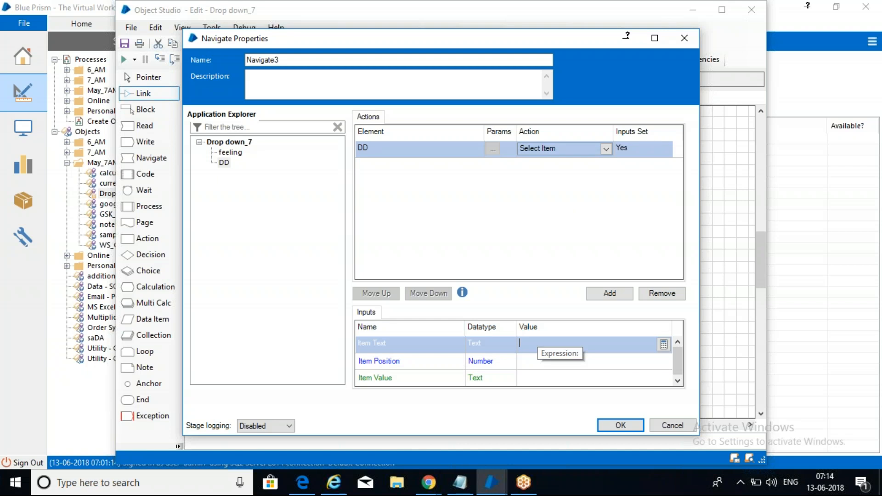
click(531, 362)
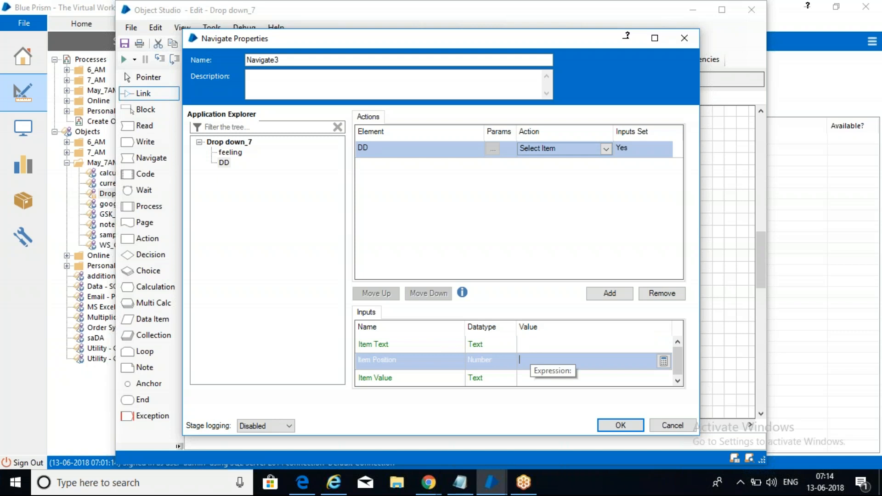
text(12)
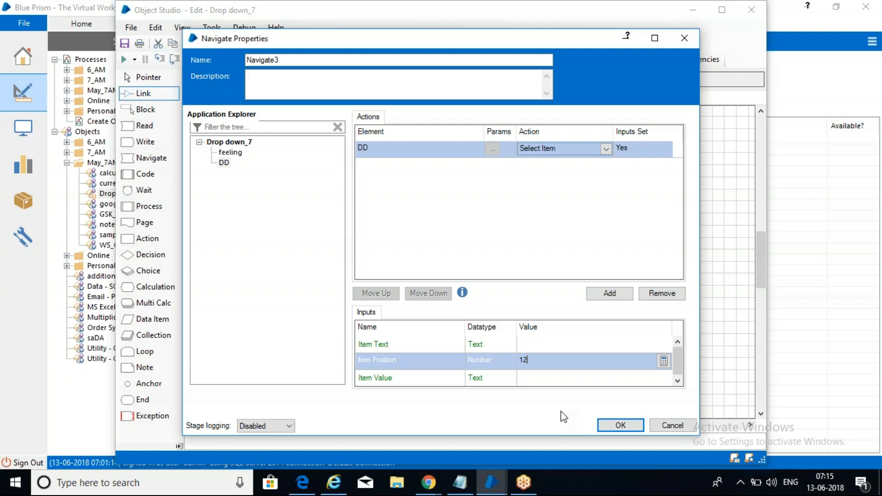
click(618, 428)
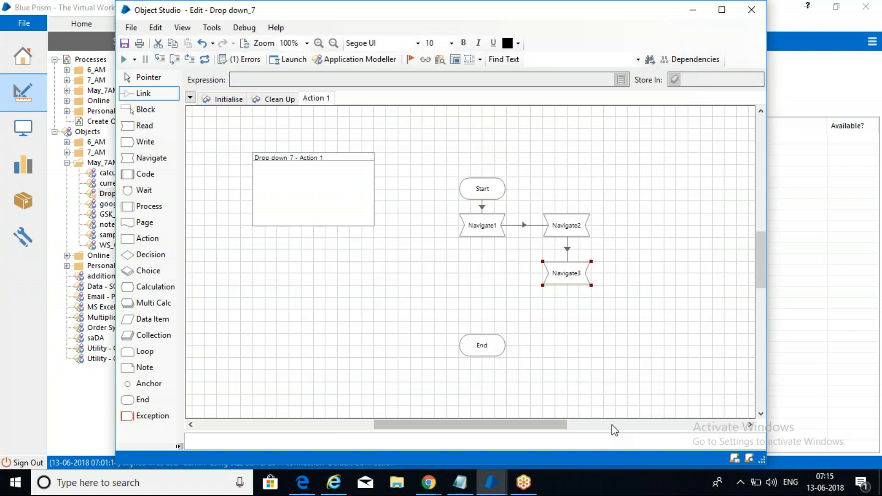
Step: Link Navigate3 to End and run the Drop down_7 action
drag(572, 278, 491, 346)
click(292, 155)
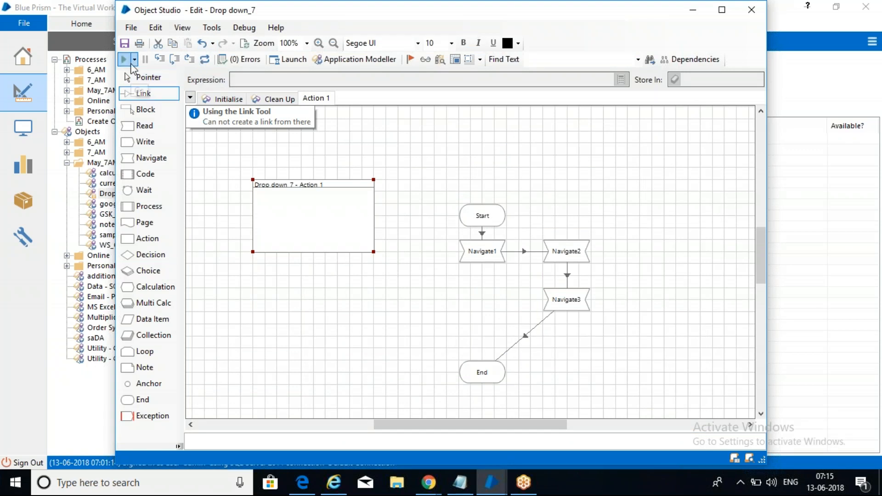
click(128, 63)
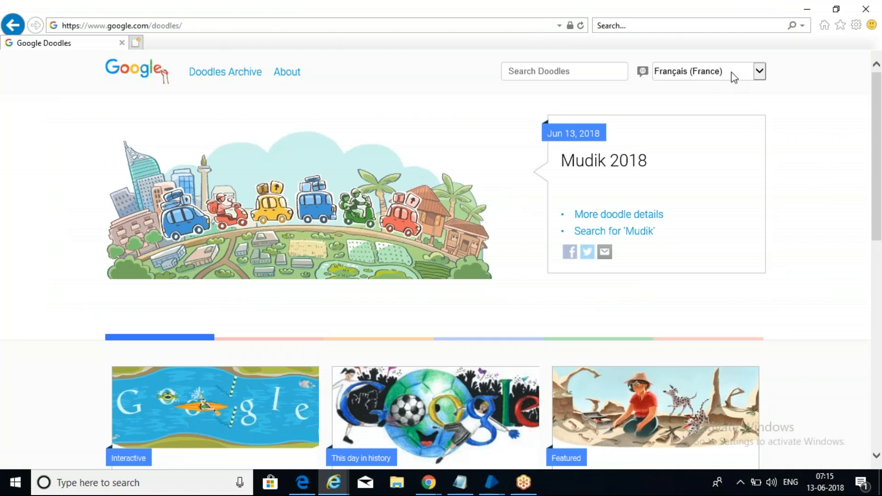
Step: Open the Doodles language list to check the selection, then close it
click(760, 75)
drag(764, 81, 760, 33)
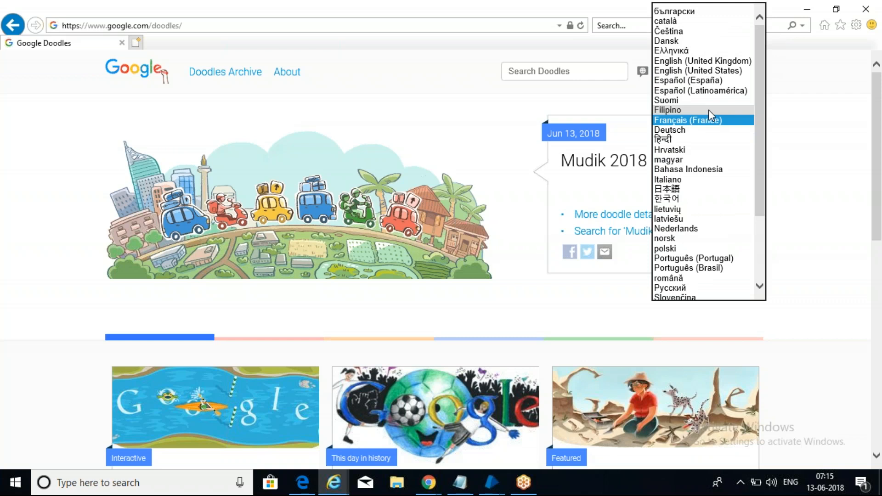
click(802, 139)
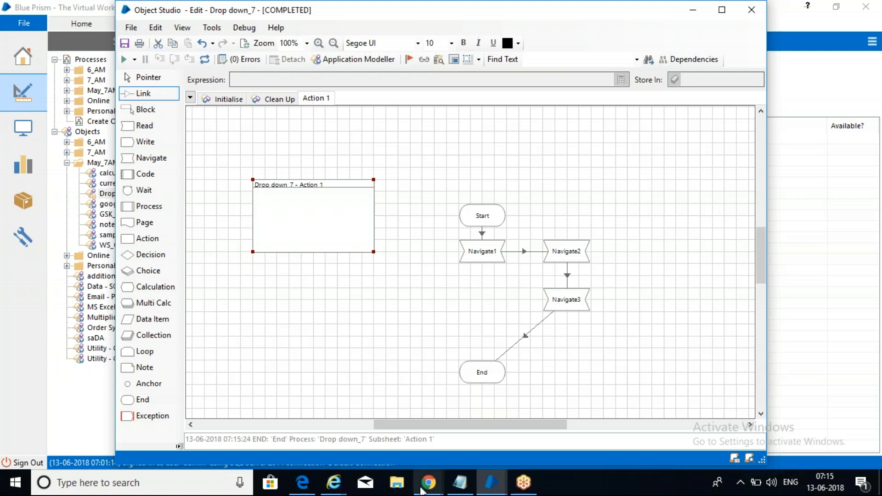
Step: Recheck that the language list shows Français (France), then minimize Internet Explorer
click(334, 482)
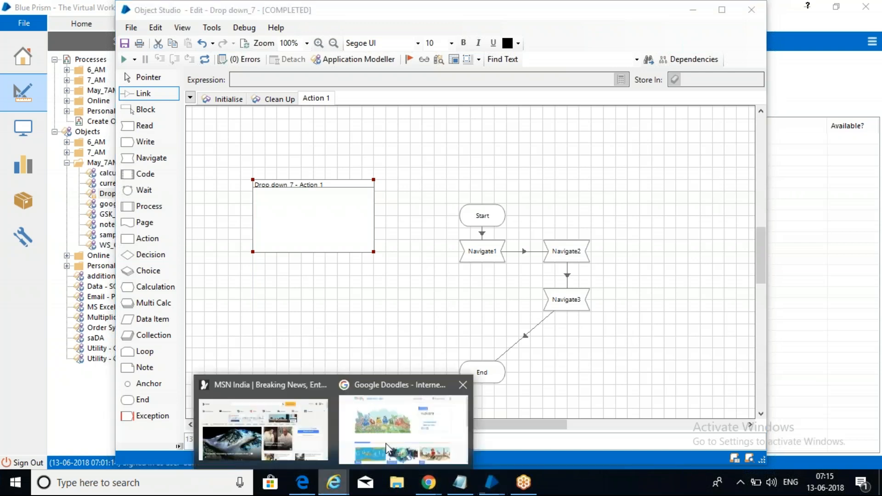
click(448, 428)
click(758, 75)
click(757, 76)
drag(761, 97, 765, 28)
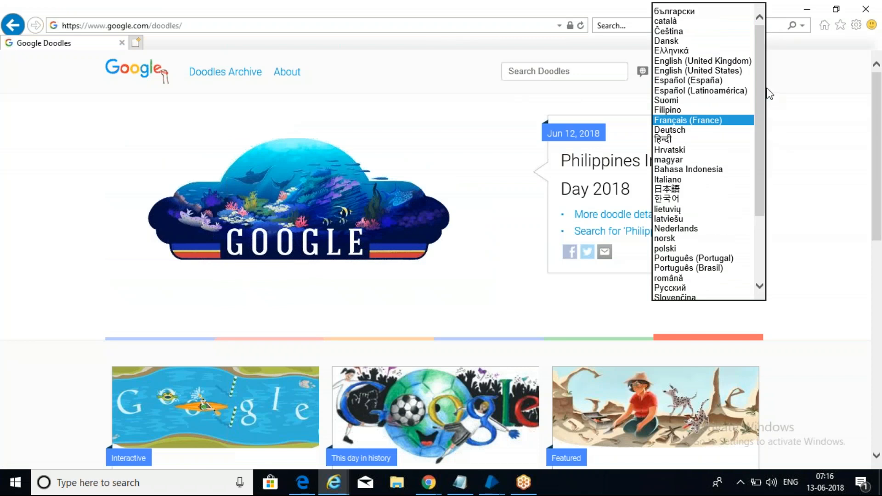
drag(762, 113, 768, 178)
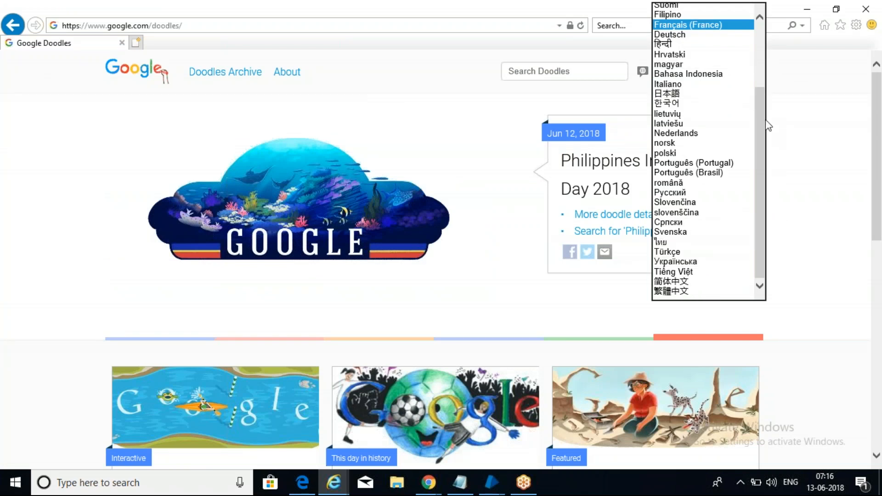
drag(764, 127, 751, 43)
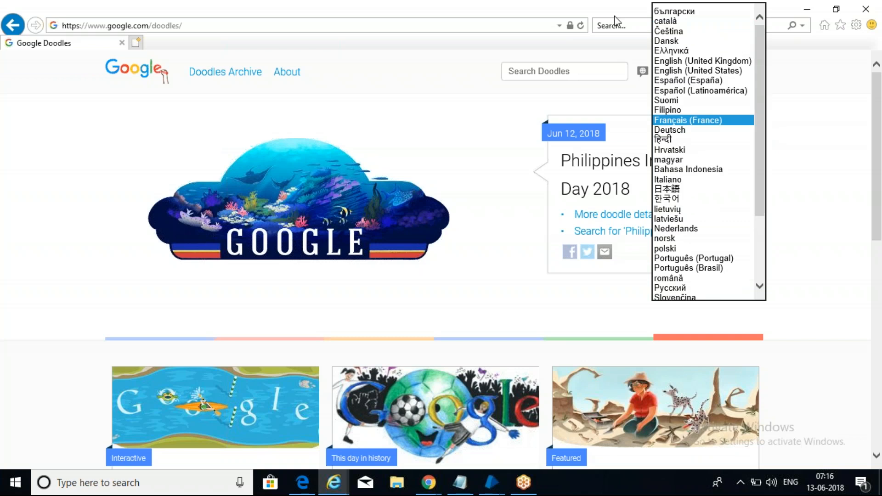
click(570, 18)
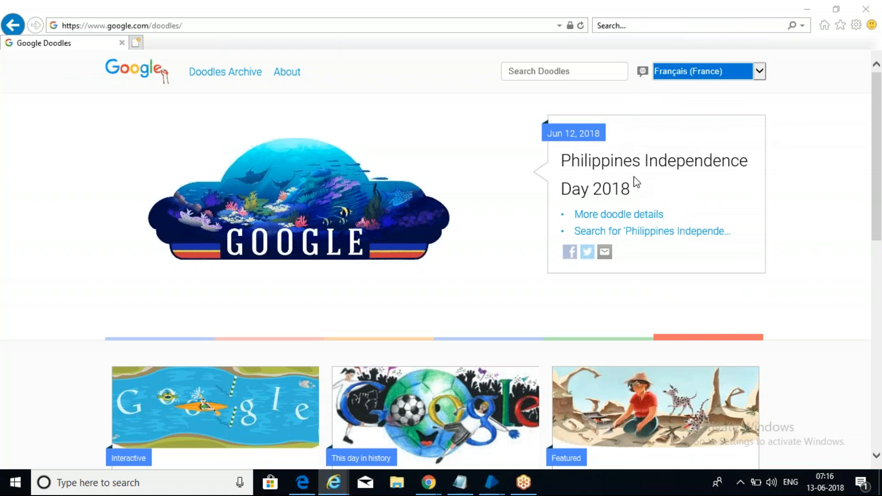
click(830, 235)
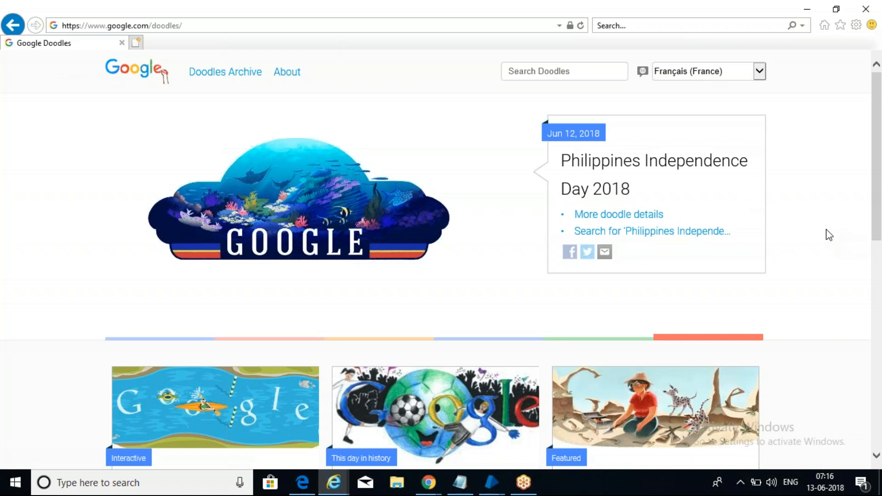
click(807, 9)
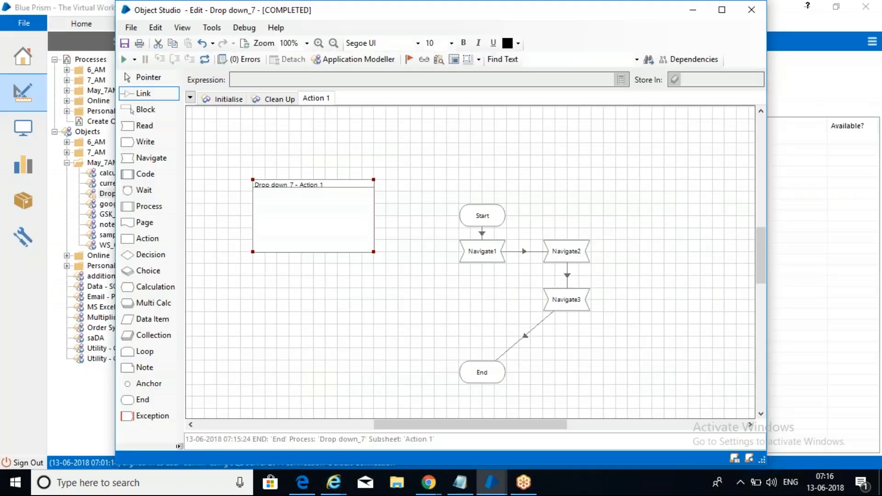
Step: Add the line 'get all items -- read' to the May_7AM notes
click(461, 483)
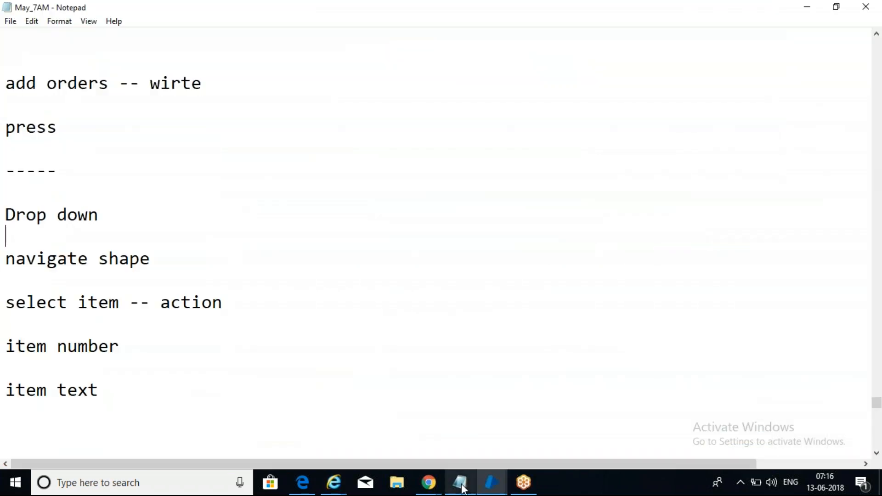
key(Return)
key(Return)
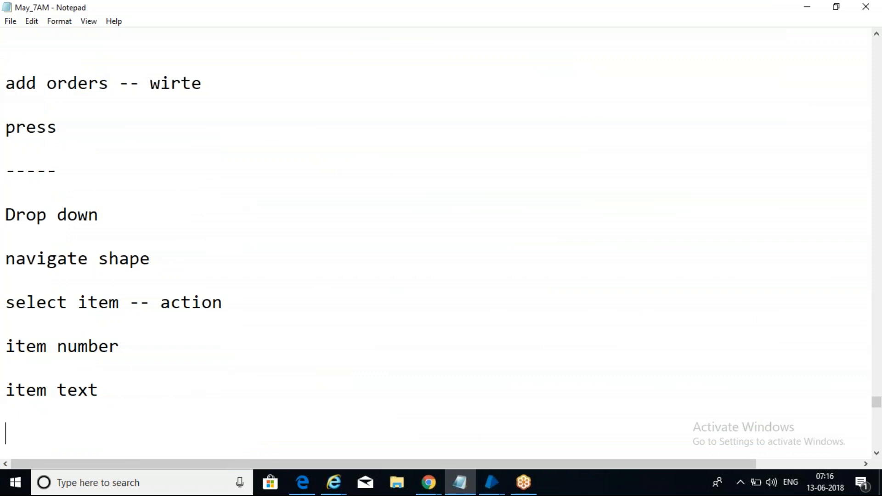
text(get a)
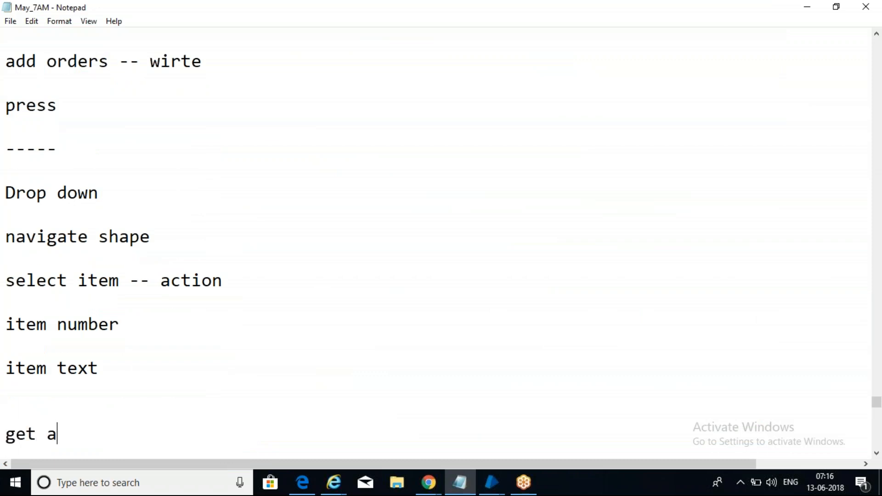
text(ll items )
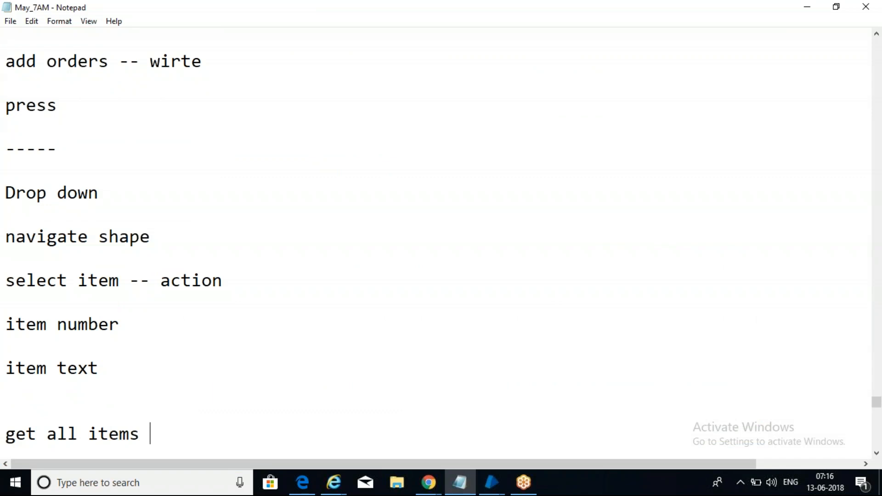
text(-- reaD)
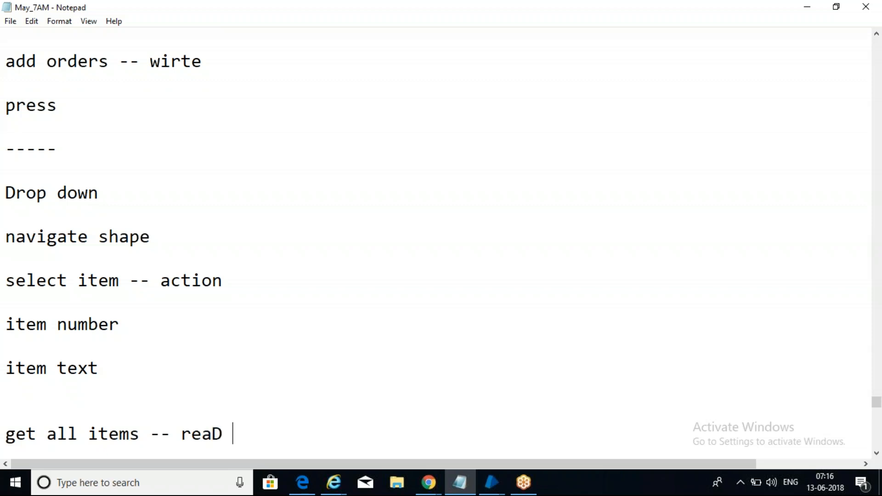
key(BackSpace)
key(BackSpace)
text(d)
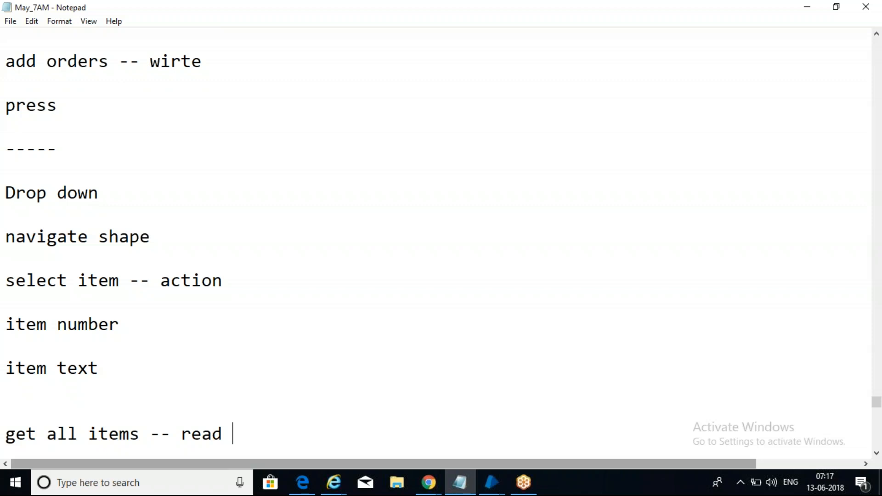
Step: Switch windows back to Blue Prism's Object Studio
click(432, 486)
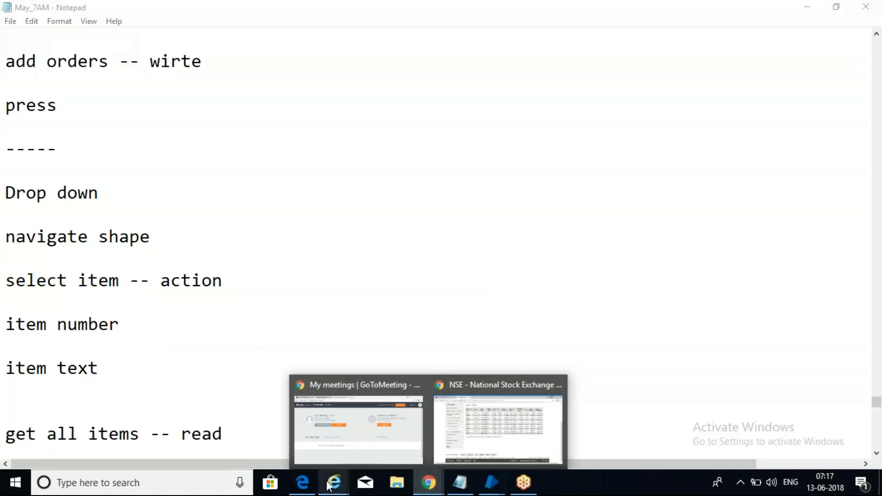
mouse_move(328, 487)
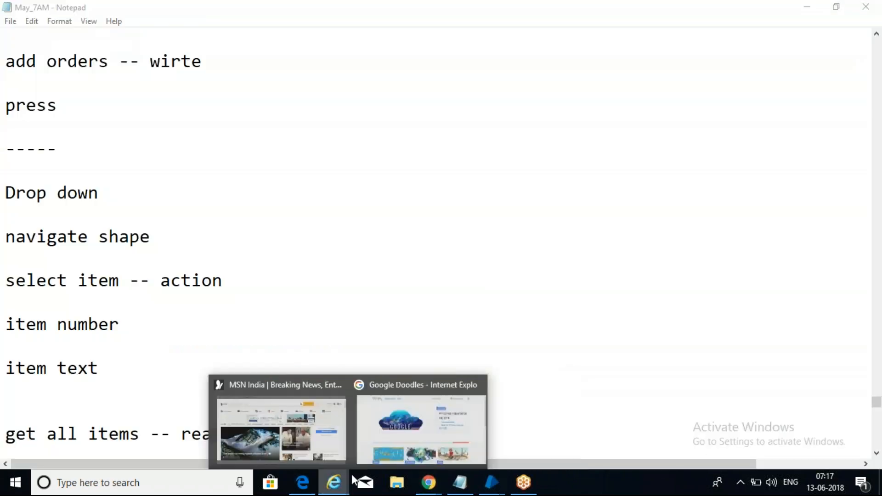
click(393, 423)
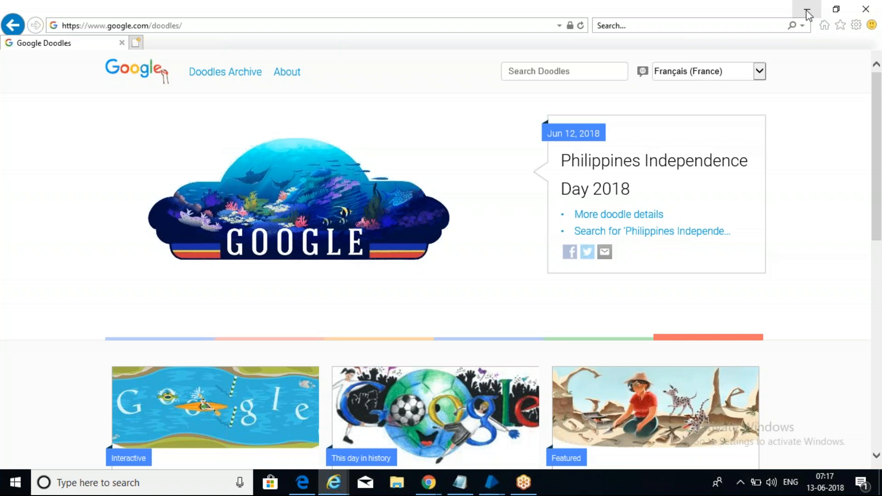
click(815, 10)
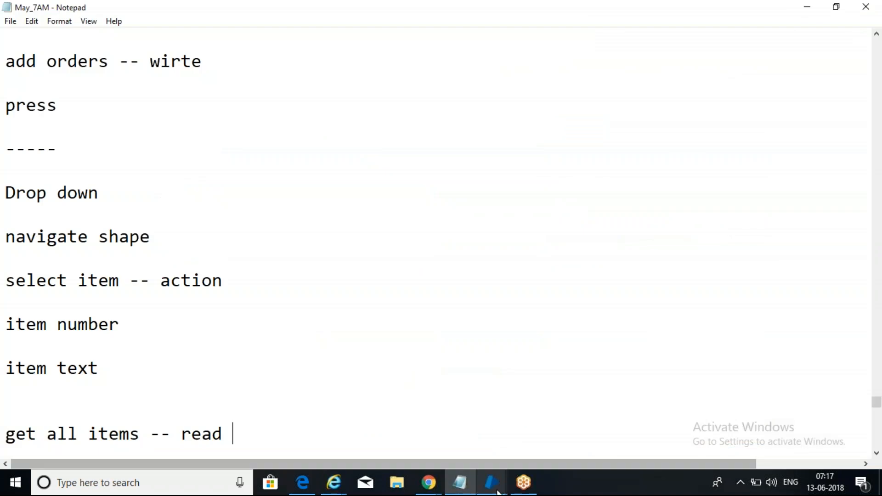
mouse_move(492, 483)
click(576, 403)
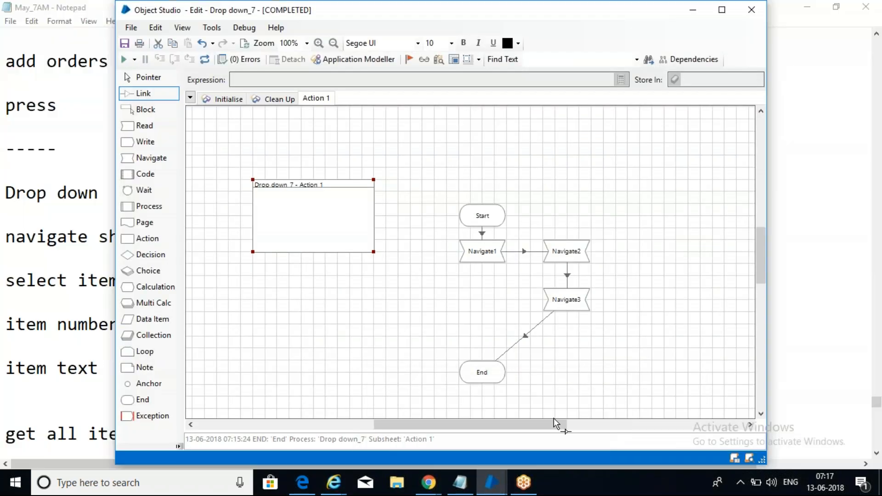
Step: Add a Reader1 stage linked after Navigate3 and open its properties
drag(161, 242, 138, 276)
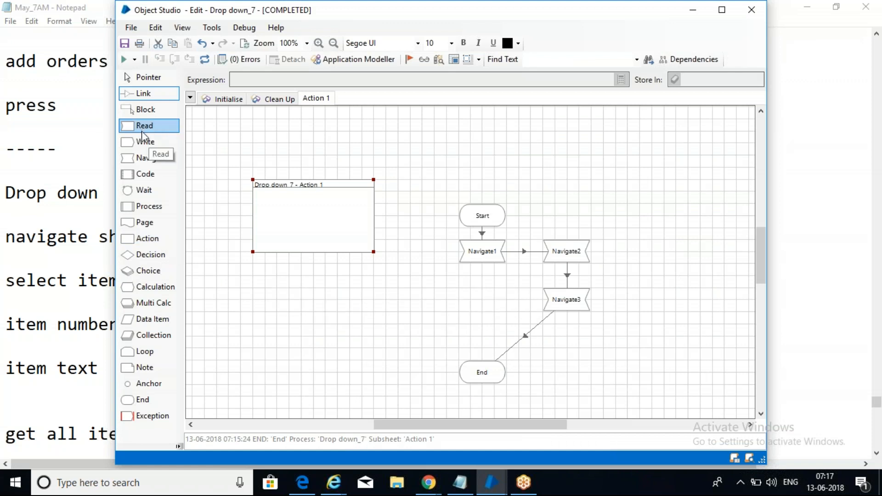
mouse_move(143, 172)
mouse_down()
mouse_move(354, 328)
mouse_move(148, 174)
mouse_up()
mouse_move(139, 127)
mouse_down()
mouse_move(242, 200)
mouse_move(486, 297)
mouse_move(487, 307)
mouse_up()
drag(567, 301, 484, 307)
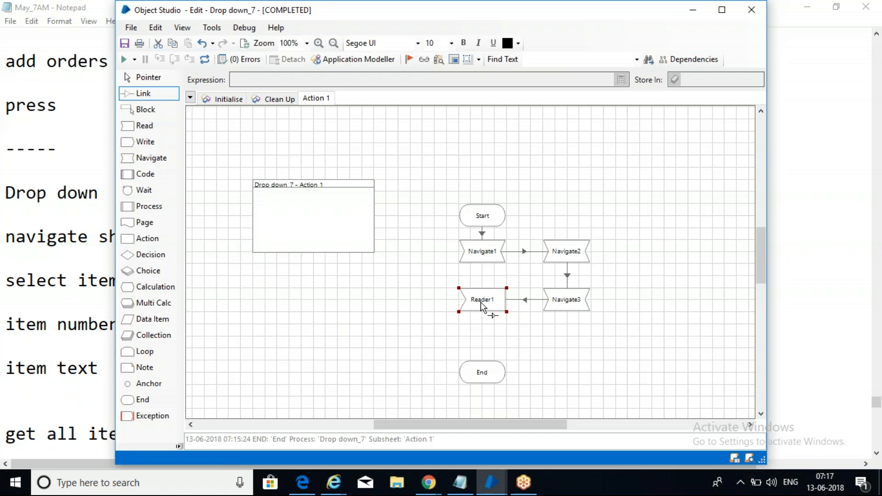
double_click(483, 304)
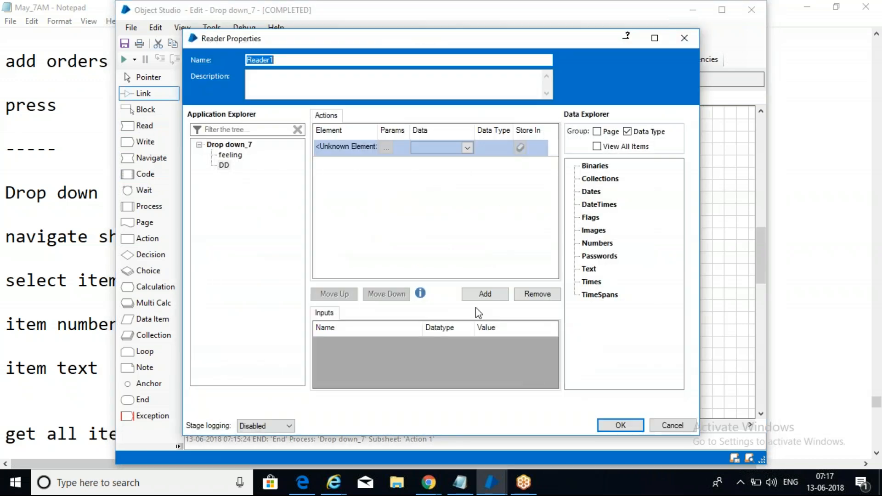
Step: Set Reader1 to Get All Items from DD into a new 'Value from DD' collection
click(224, 165)
drag(335, 140, 344, 147)
click(442, 144)
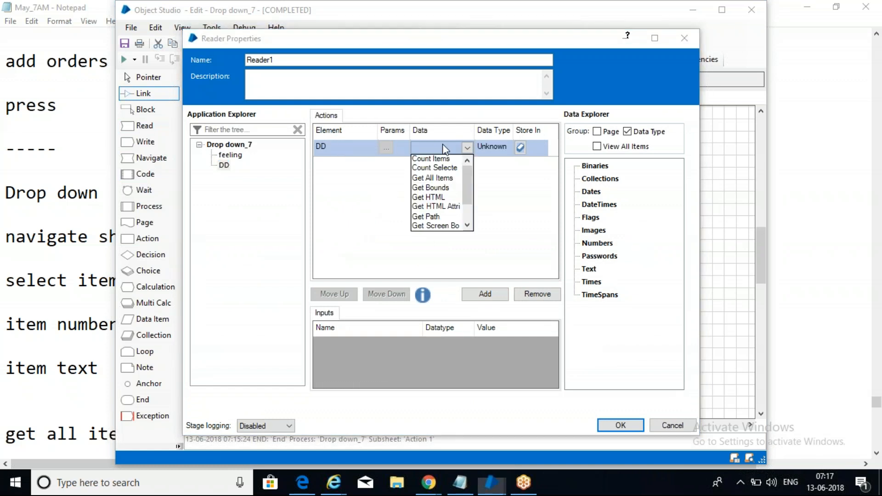
click(433, 448)
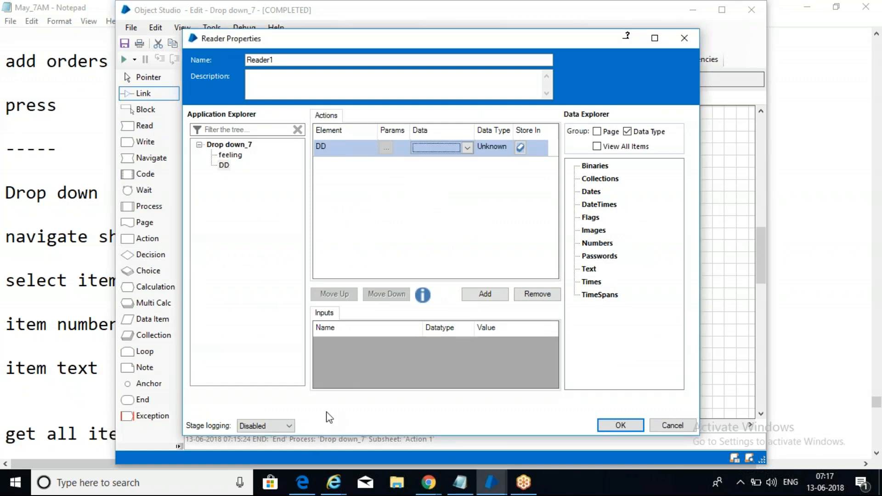
click(467, 146)
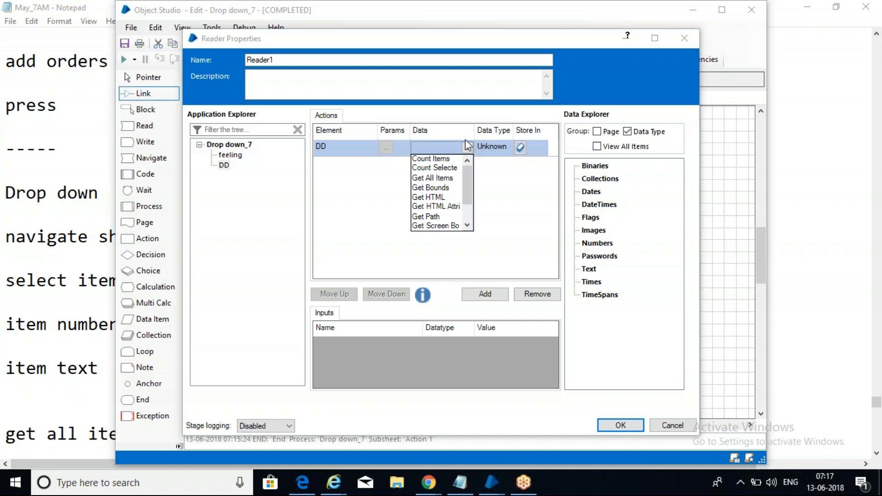
click(448, 178)
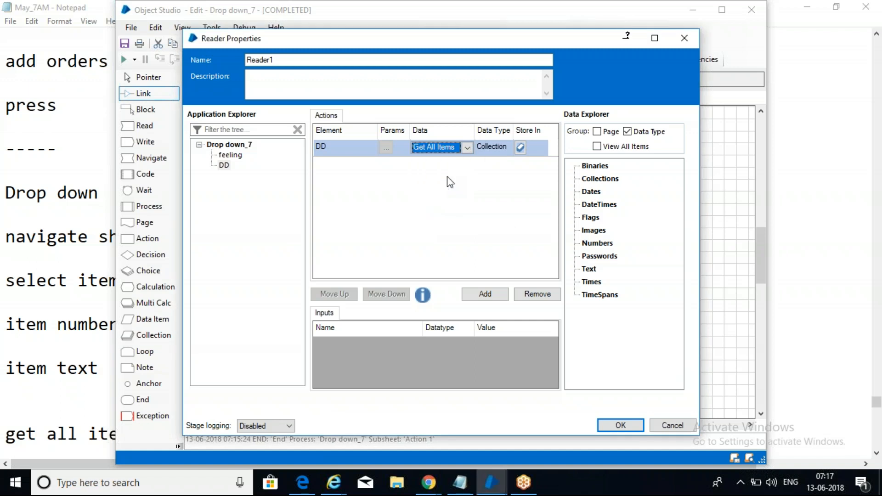
click(522, 148)
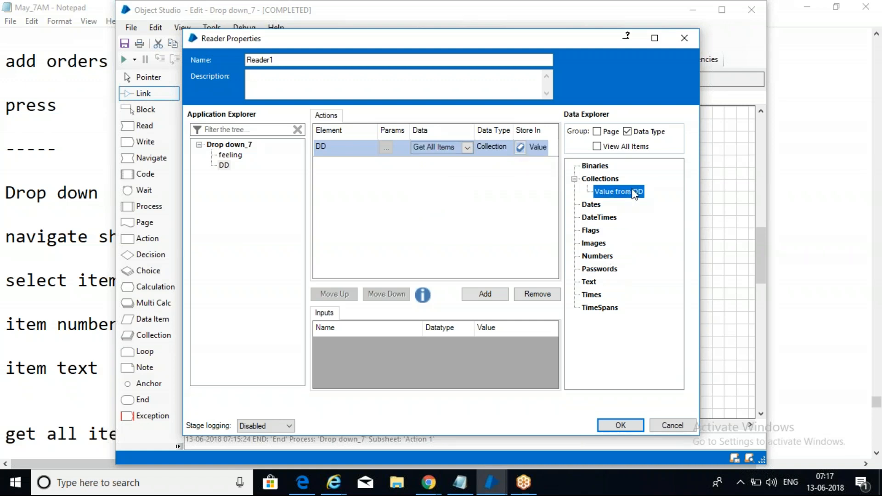
click(621, 425)
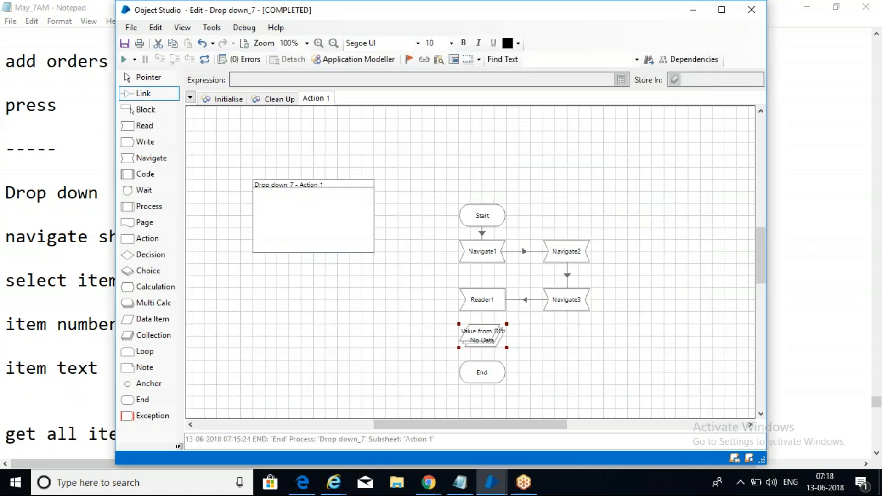
click(484, 317)
Step: Link Reader1 to End and move the Value from DD collection aside
drag(483, 307, 482, 376)
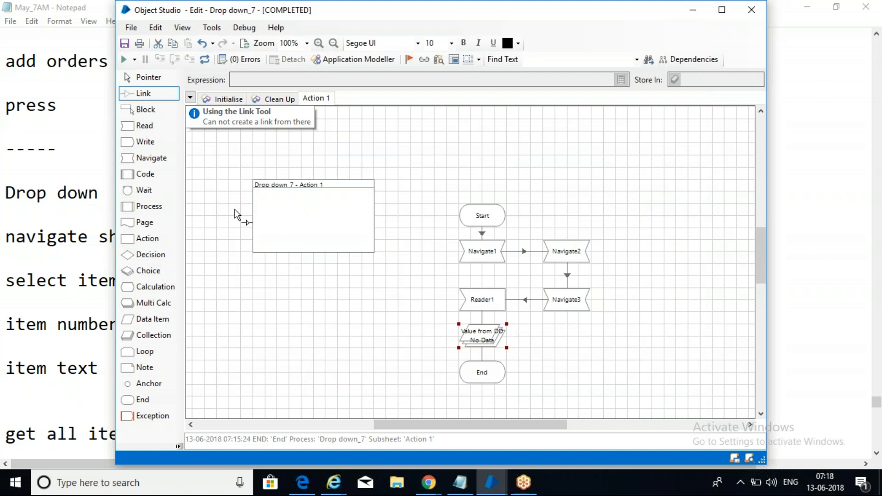
click(143, 77)
drag(499, 346, 411, 348)
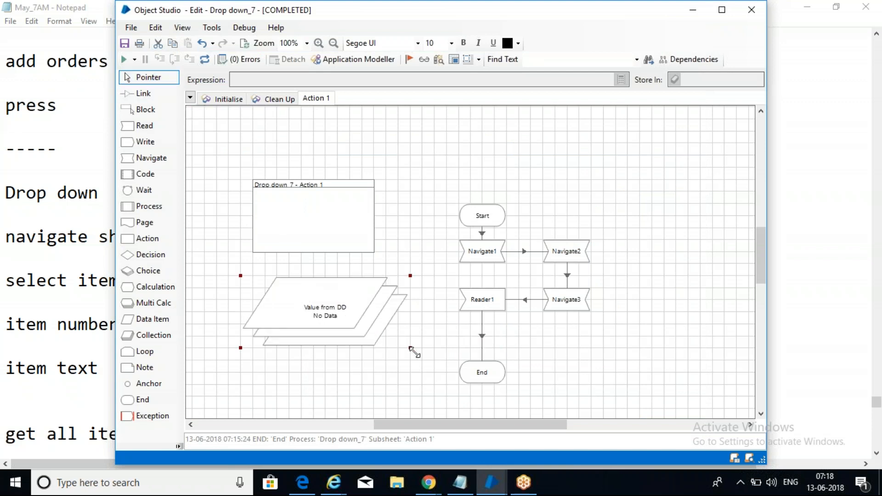
Step: Reset, close the Doodles browser, and rerun the action to fill Value from DD with 39 rows
click(205, 60)
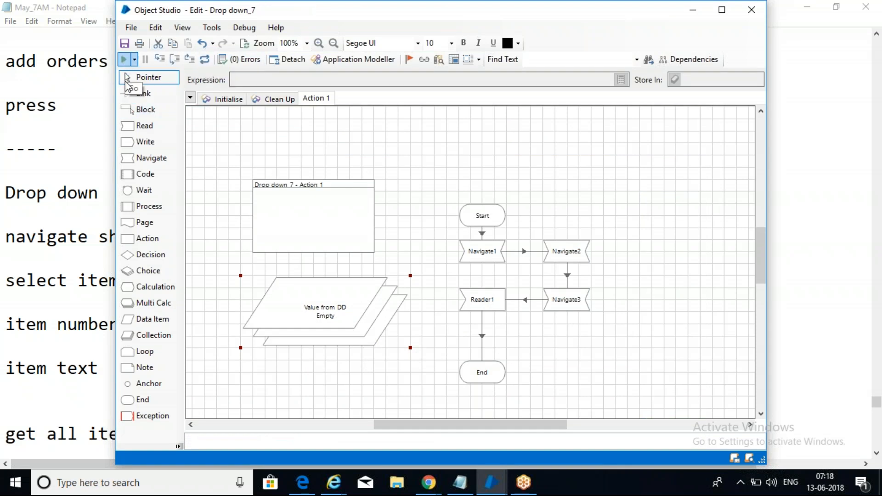
mouse_move(329, 485)
mouse_move(450, 387)
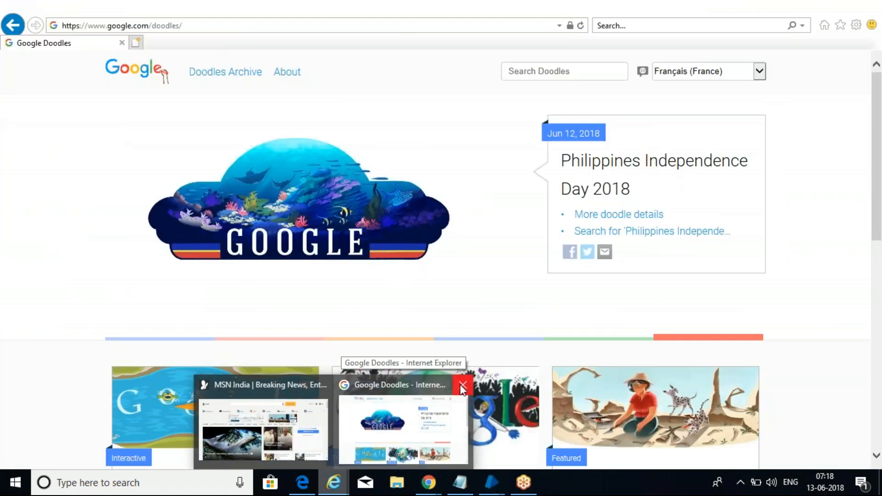
click(462, 385)
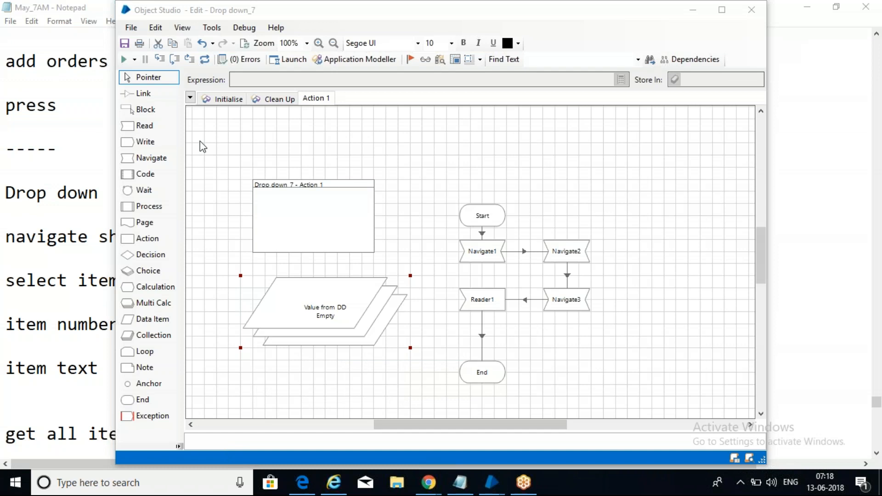
click(124, 60)
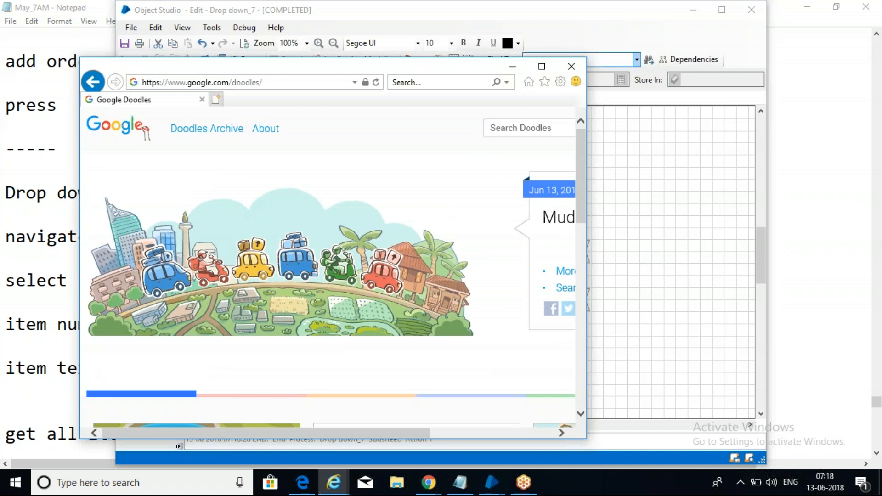
click(541, 67)
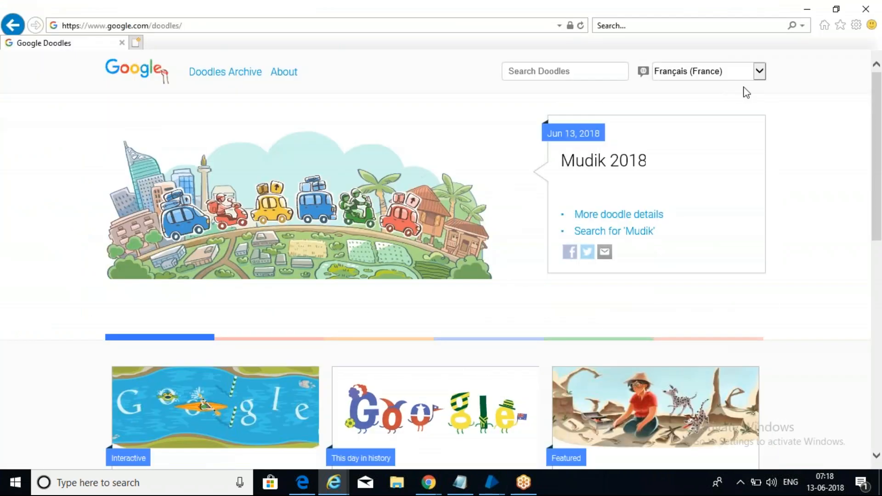
click(867, 10)
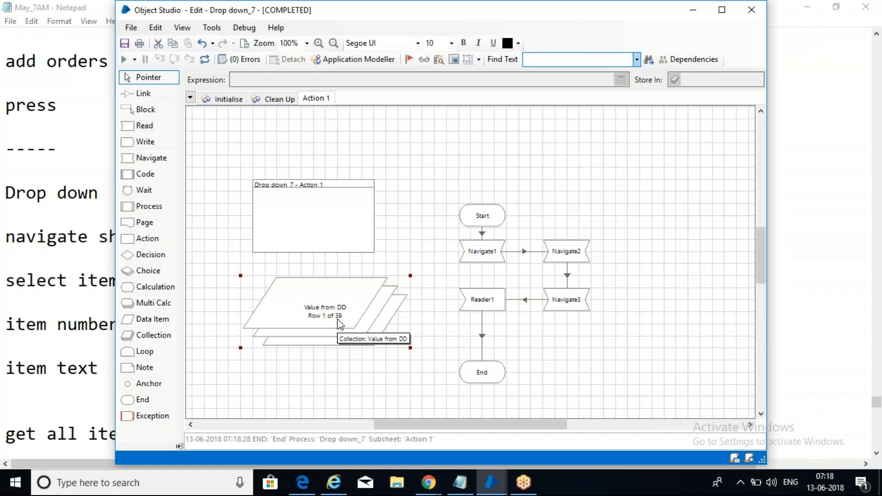
double_click(339, 323)
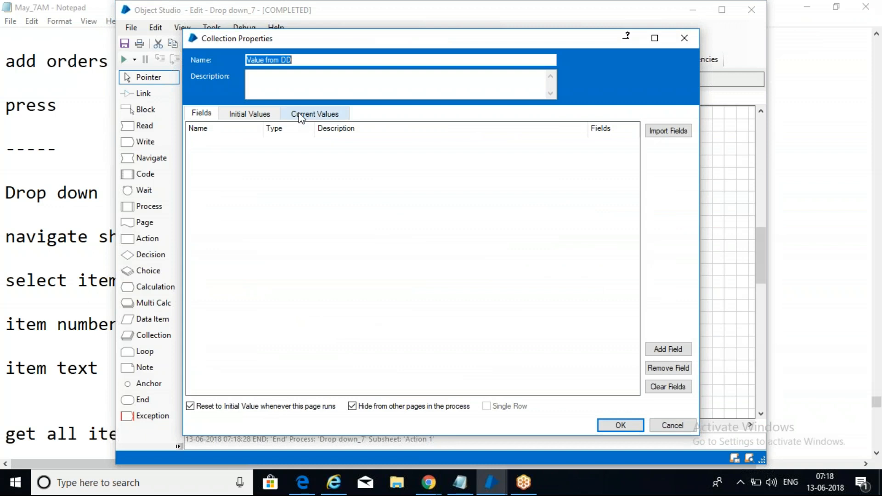
click(301, 118)
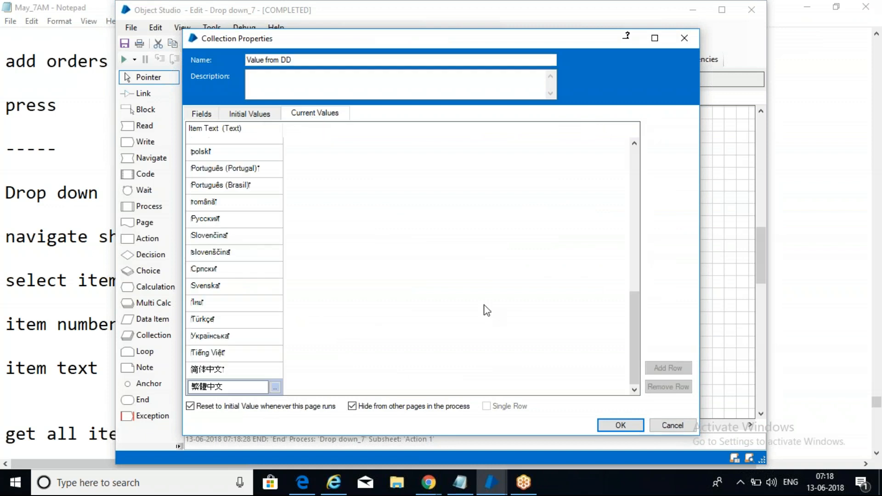
drag(633, 322, 643, 356)
click(219, 193)
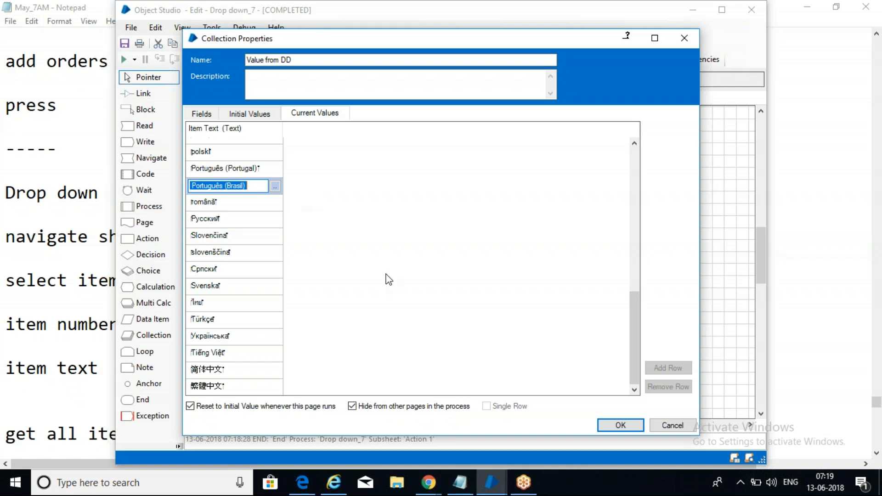
click(625, 425)
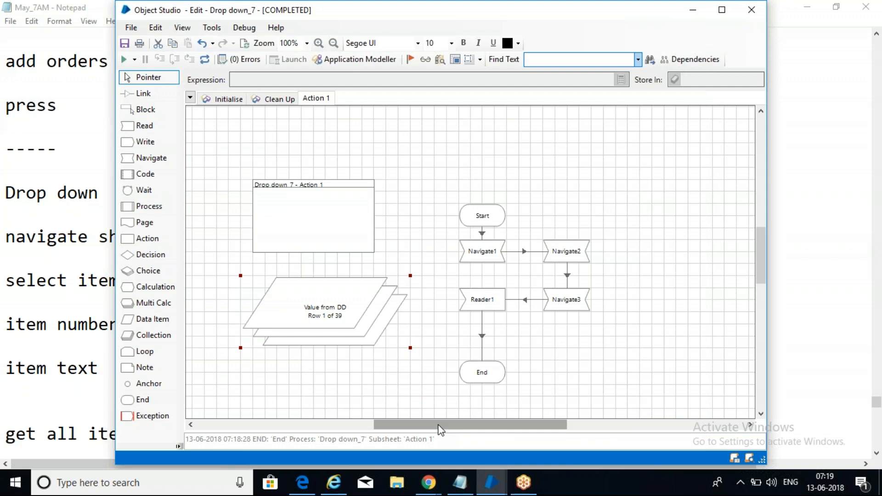
Step: Close Object Studio, saving Drop down_7 with the comment 'sas'
click(596, 343)
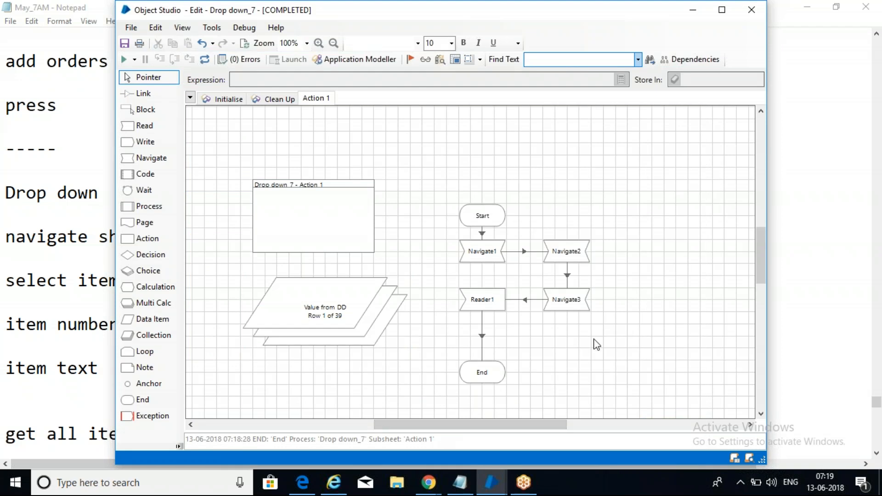
click(752, 9)
text(sas)
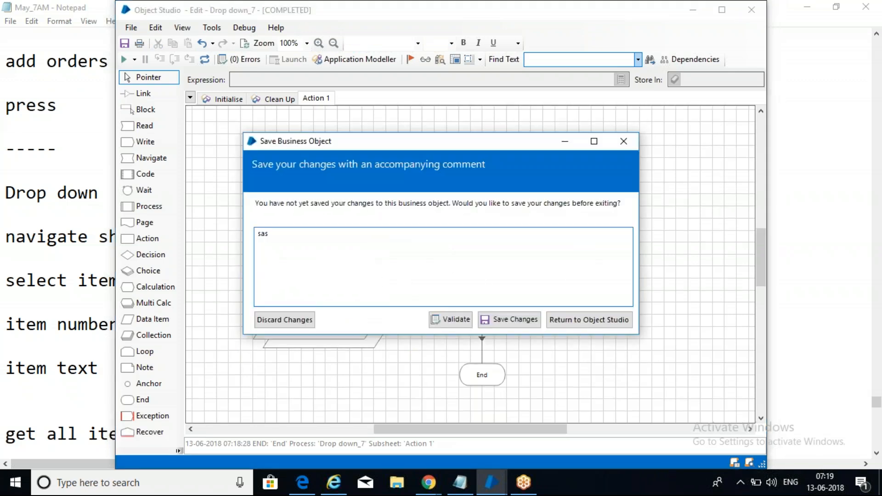
click(514, 322)
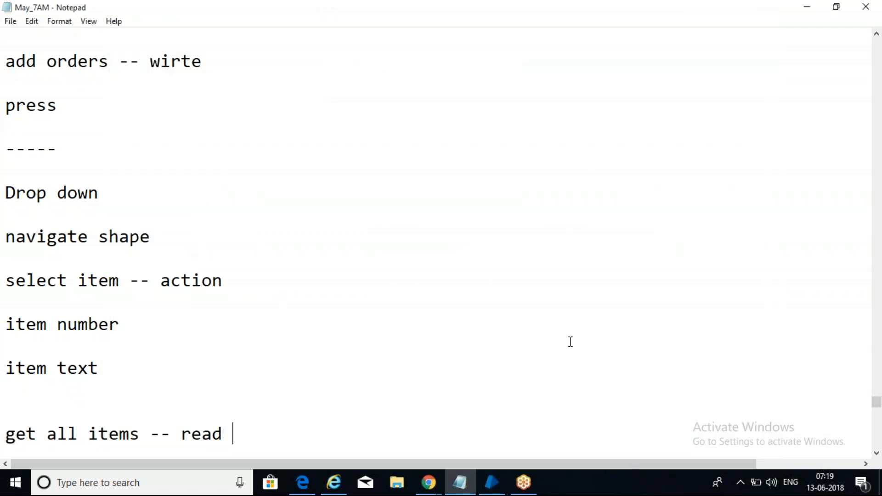
Step: Add the line 'region --- SA' below 'get all items -- read' in the notes
click(63, 483)
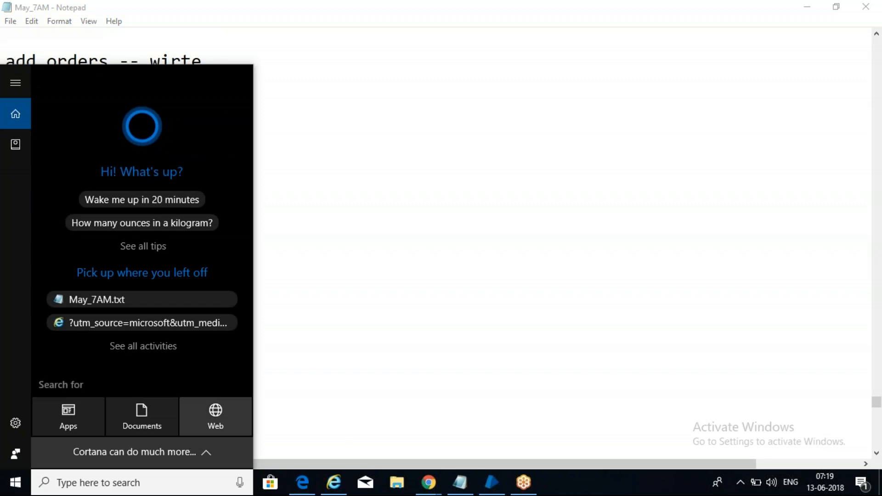
click(378, 300)
click(264, 417)
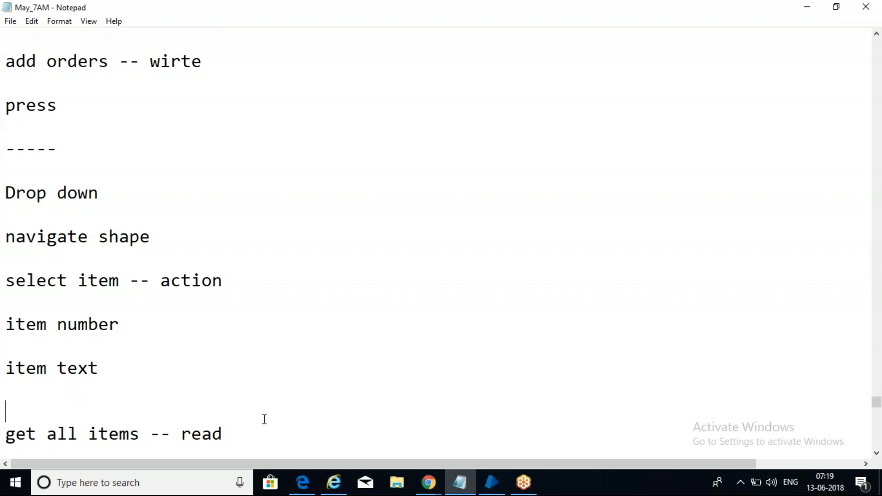
click(258, 429)
key(Return)
key(Return)
text(r)
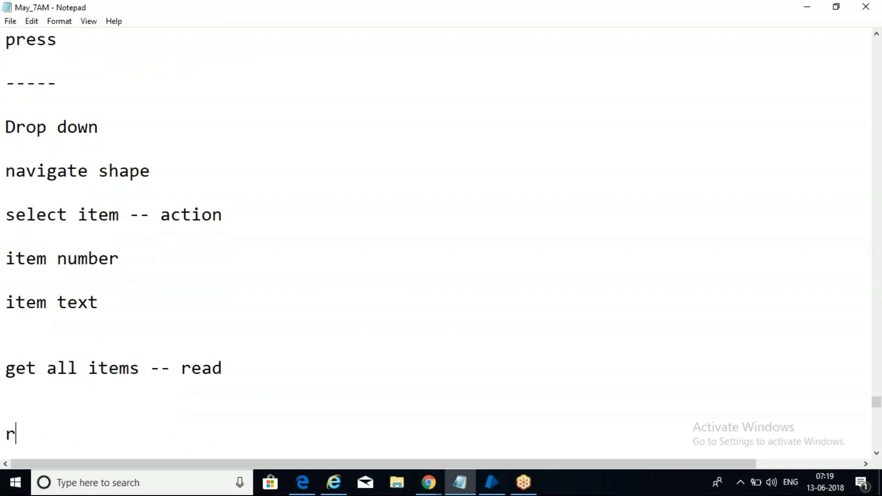
text(egion -)
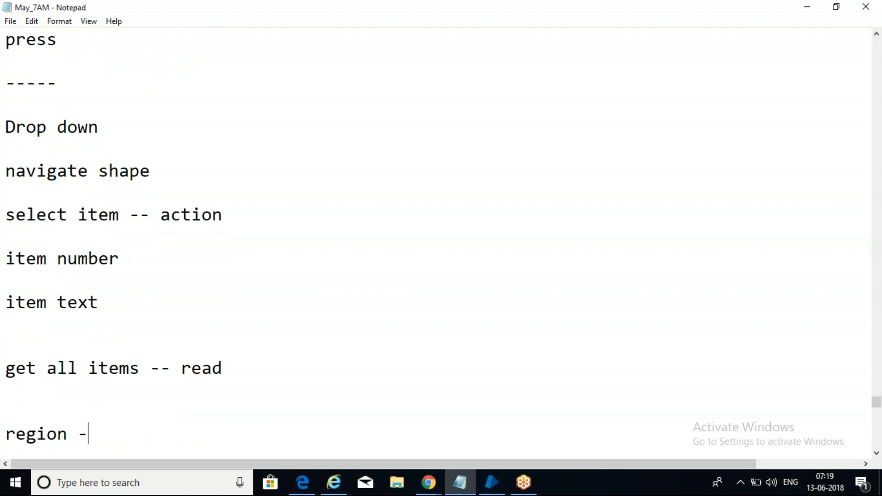
text(-- SA)
Step: Add the line 'capure complete window as image' below 'region --- SA'
key(Return)
key(Return)
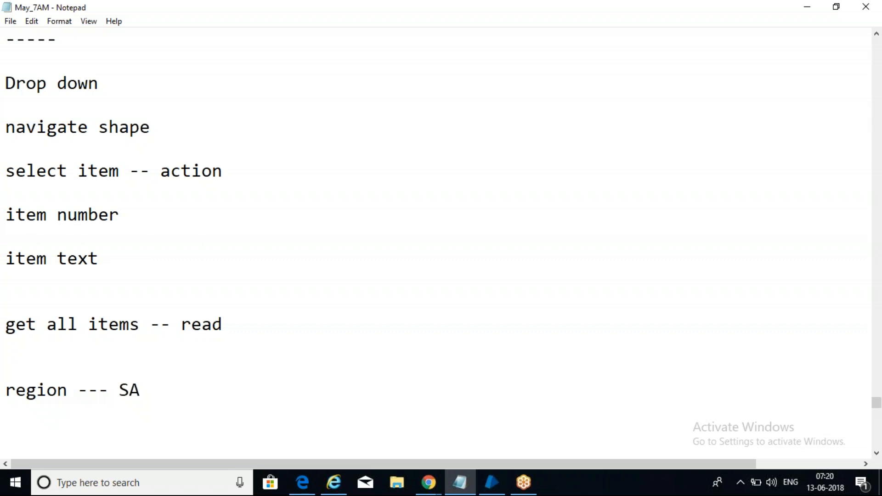
click(40, 436)
text(capure)
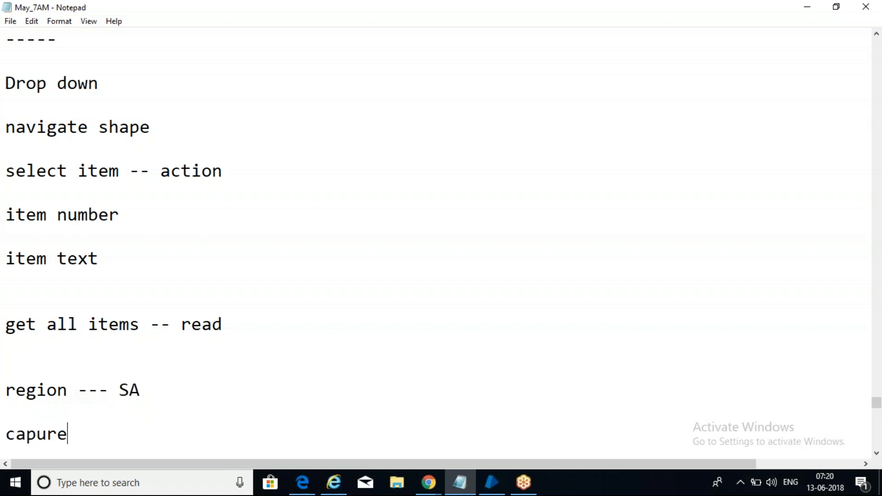
text( complet)
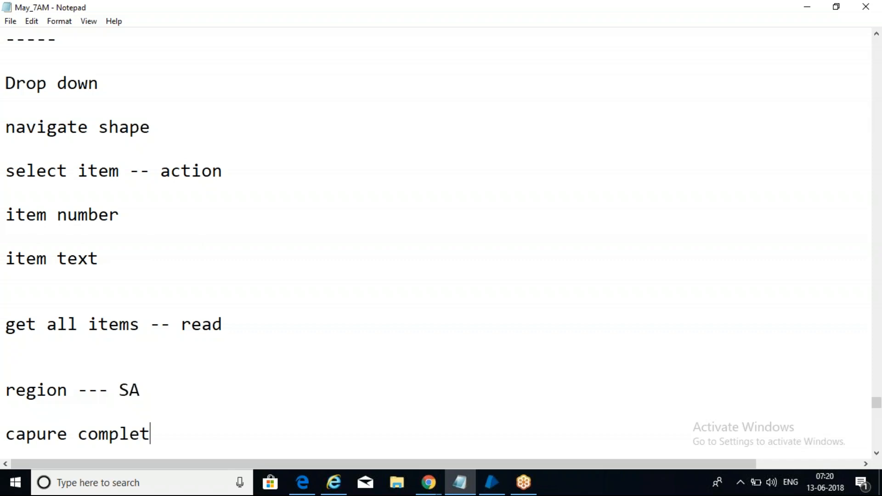
text(e wind)
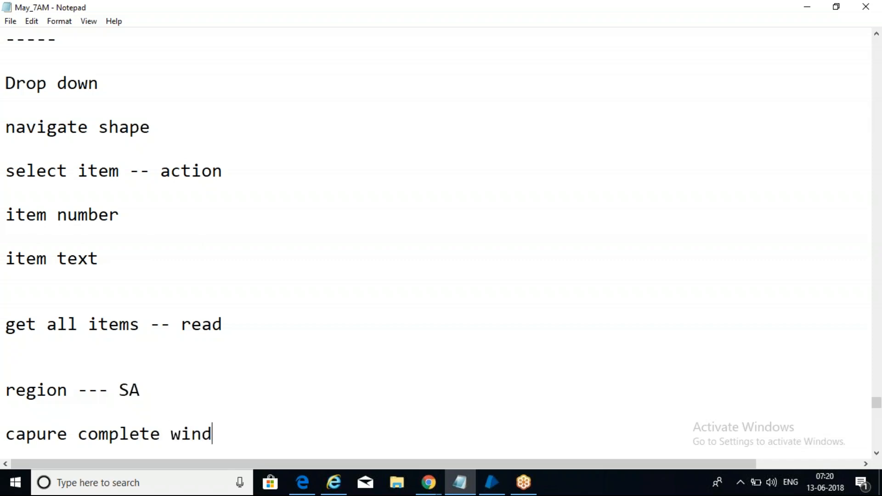
text(ow as image)
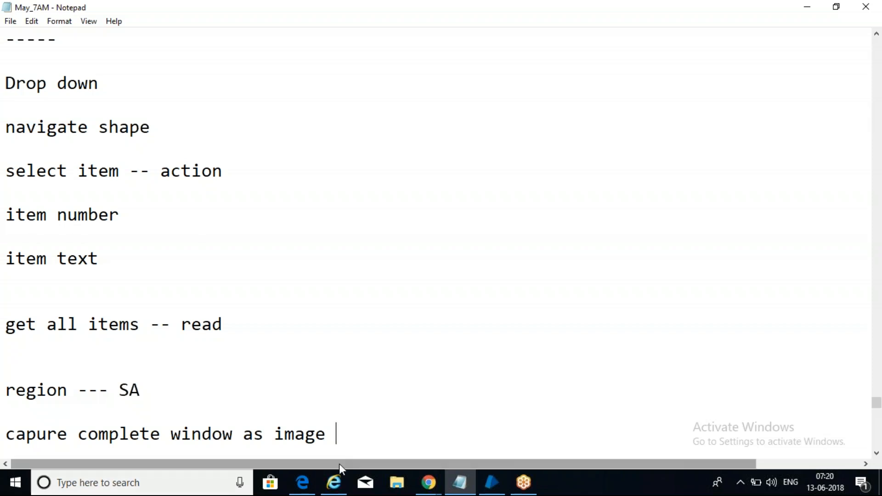
mouse_move(431, 487)
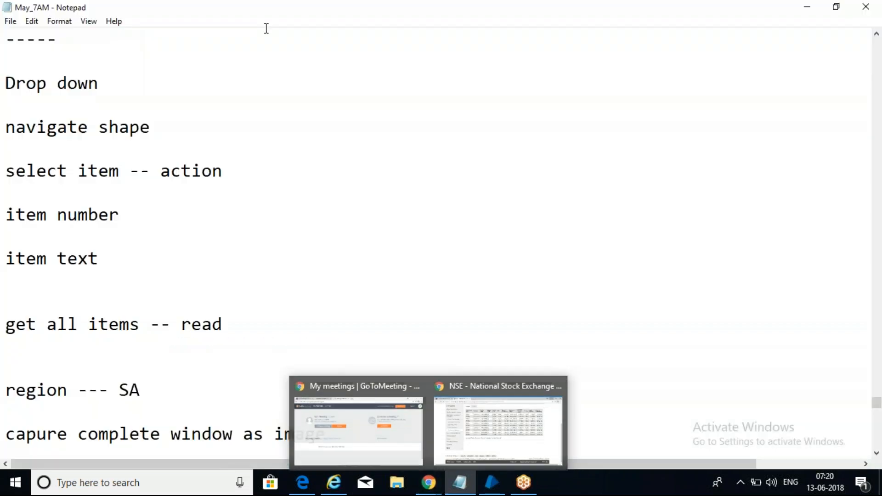
Step: Select the note line 'capure complete window as image' and bring up the GoToMeeting Chrome window
drag(6, 434, 350, 435)
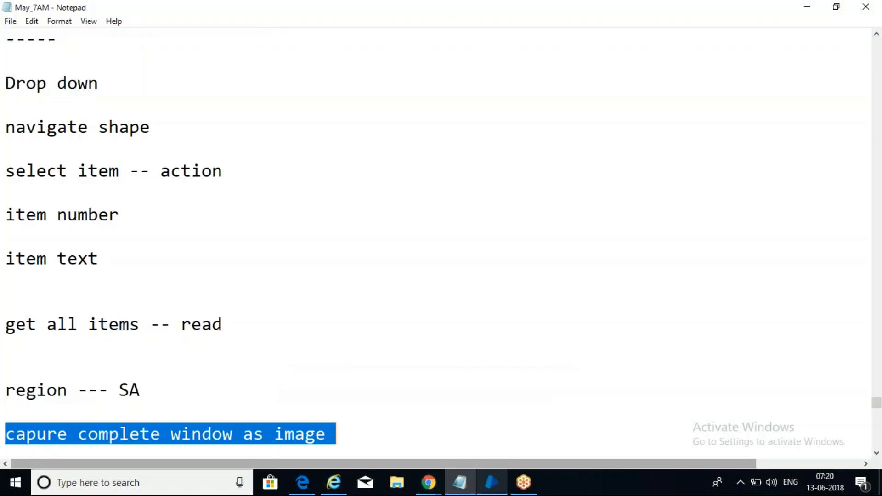
mouse_move(428, 482)
click(351, 382)
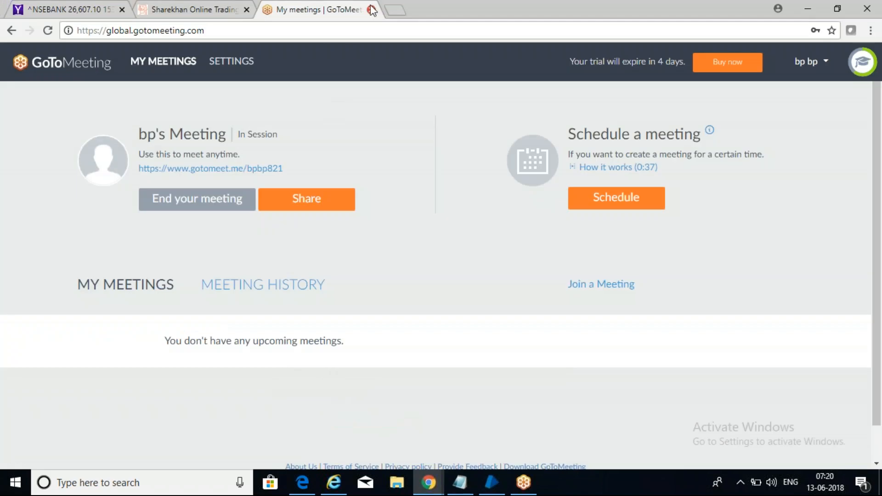
Step: Load google.com in a new Chrome tab, then start a Windows search
click(398, 8)
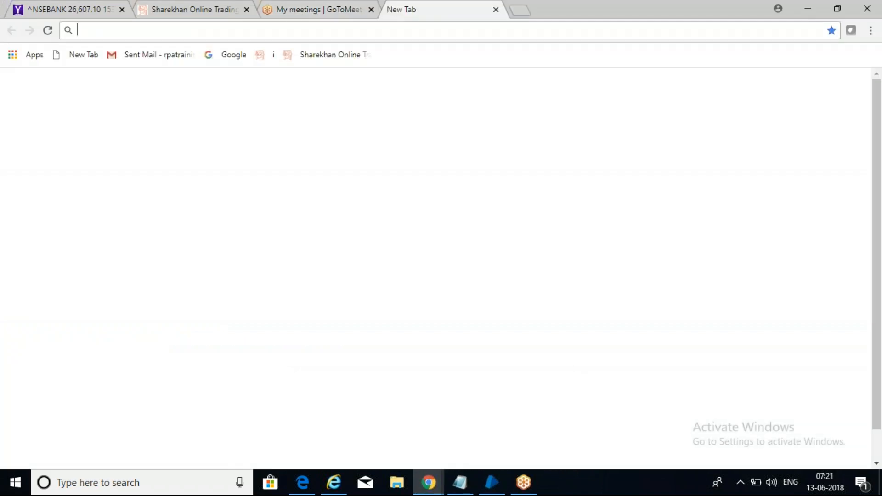
text(google.com)
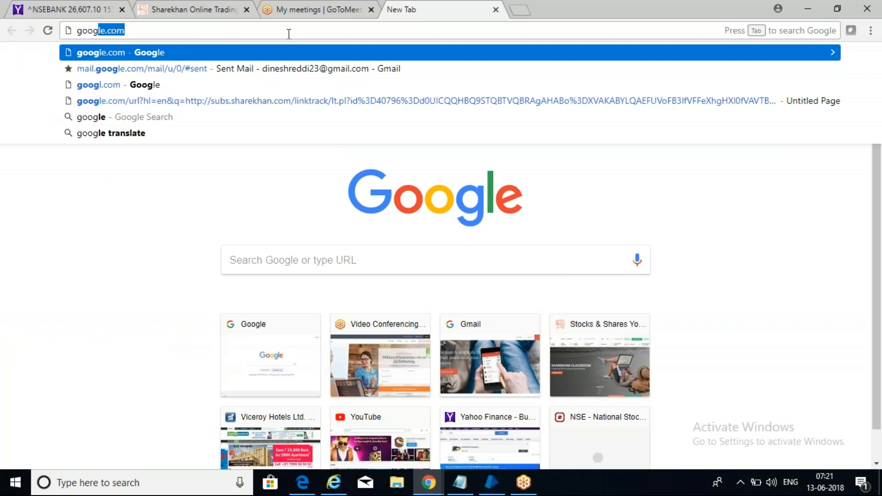
key(Return)
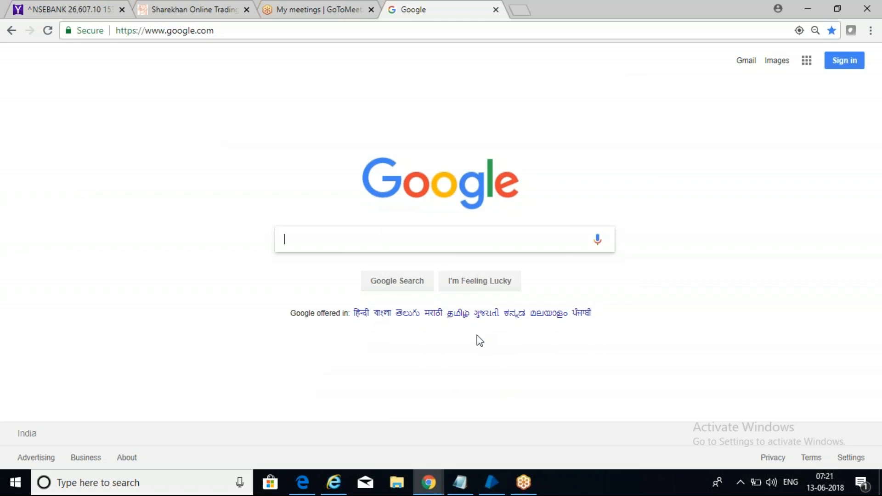
click(44, 482)
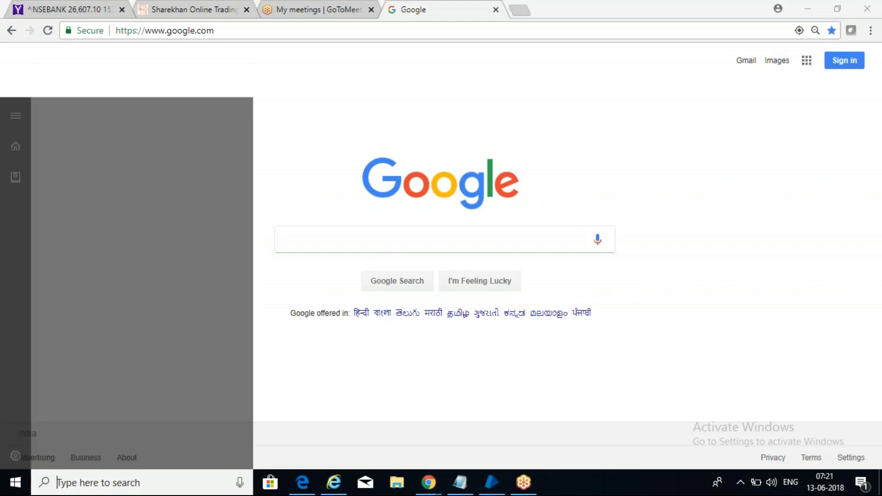
text(n)
text(nip)
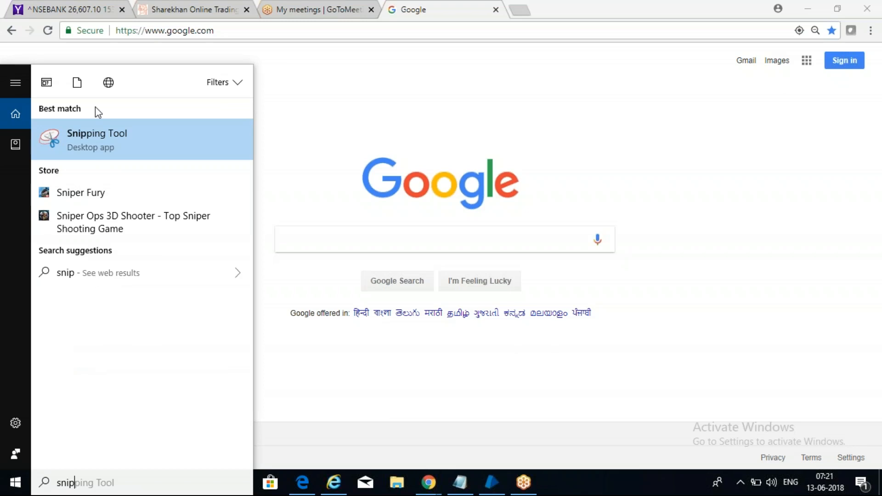
click(87, 134)
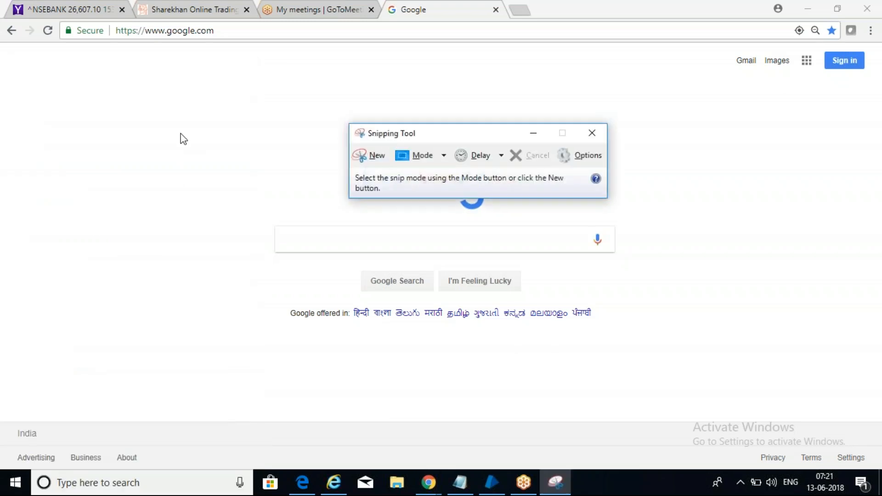
click(371, 156)
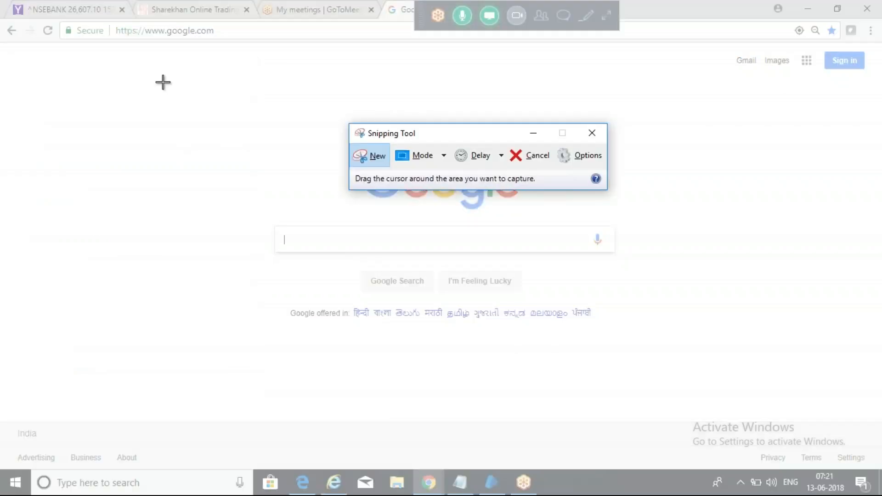
drag(123, 76, 740, 386)
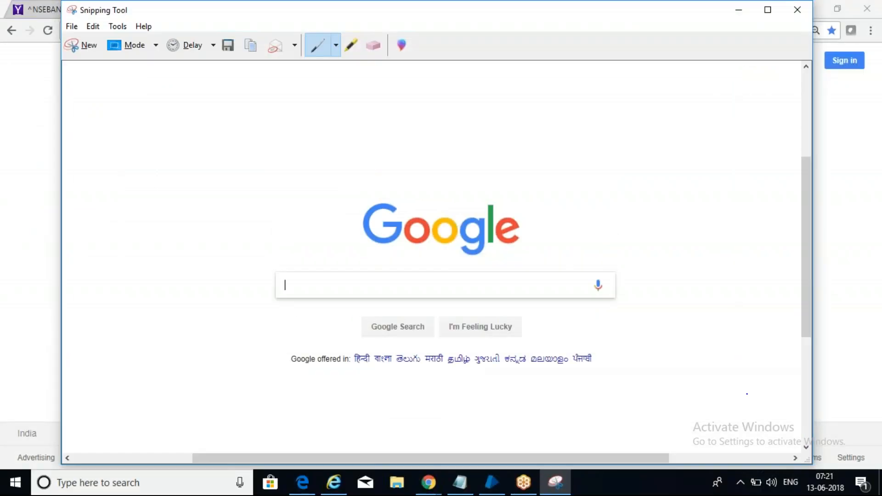
drag(806, 252, 808, 340)
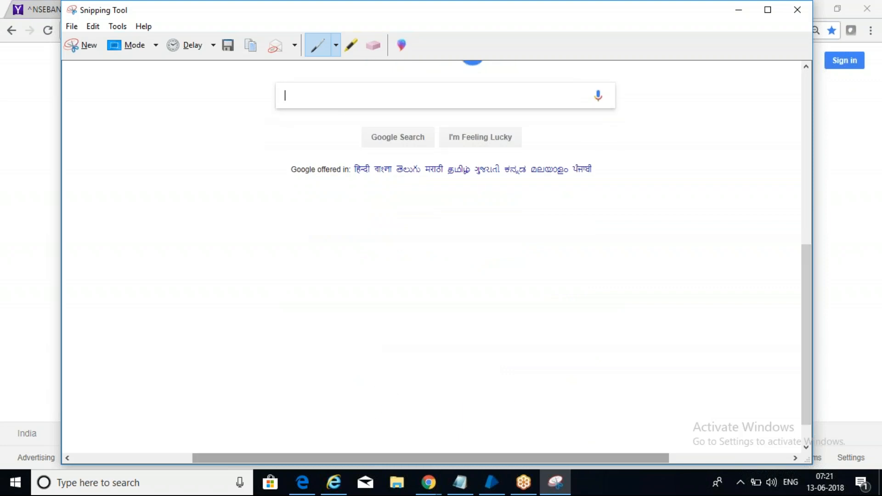
drag(558, 457, 449, 459)
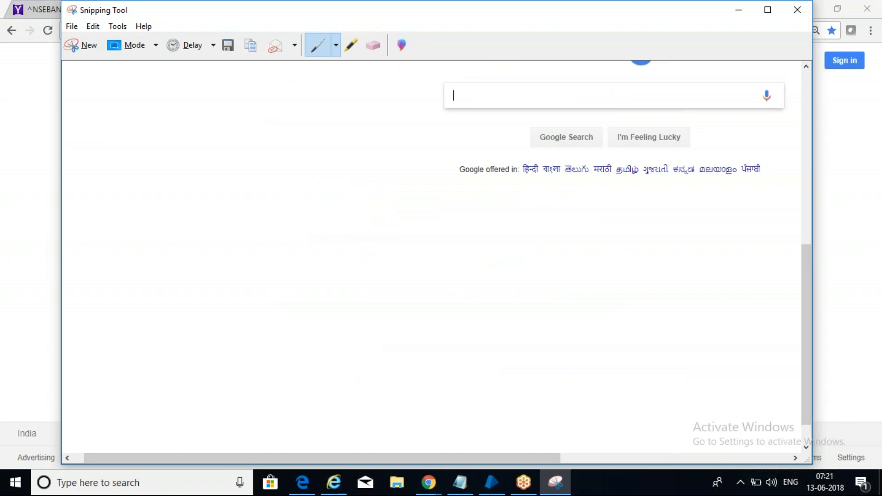
drag(812, 307, 800, 211)
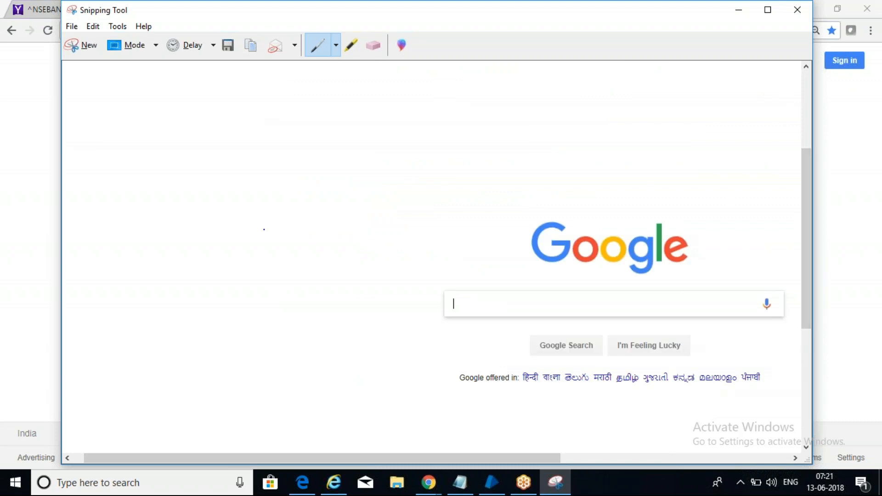
click(796, 20)
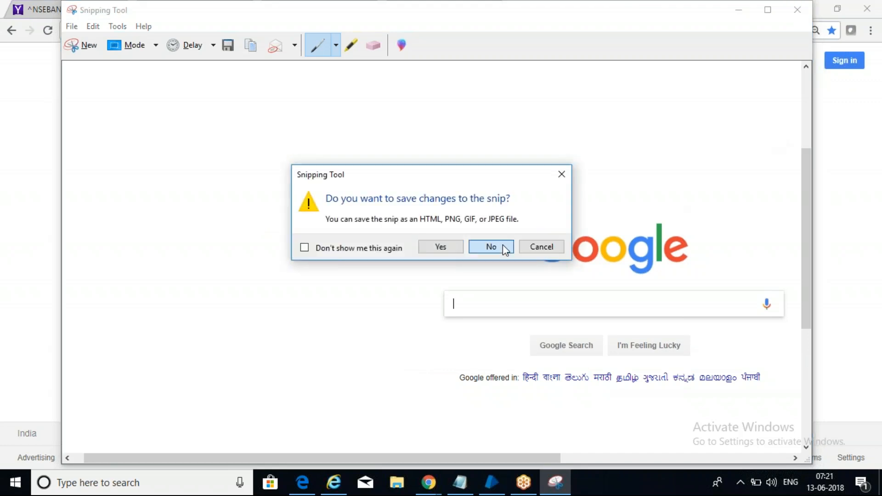
click(503, 245)
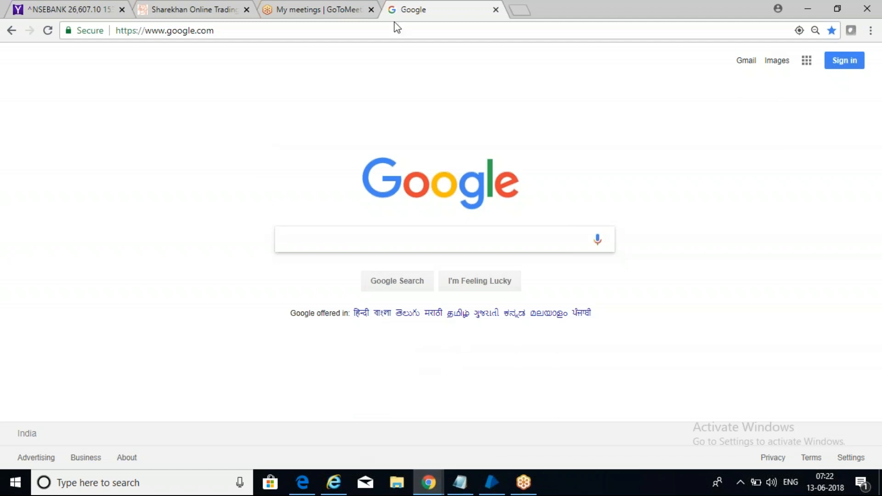
click(262, 35)
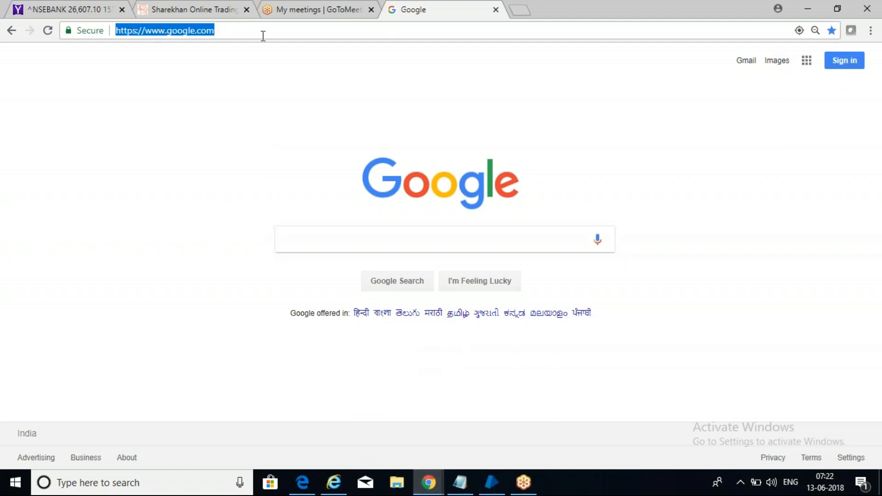
Step: Back in Blue Prism, create business object SA_7 under May_7AM and open it in Object Studio
click(432, 487)
click(491, 483)
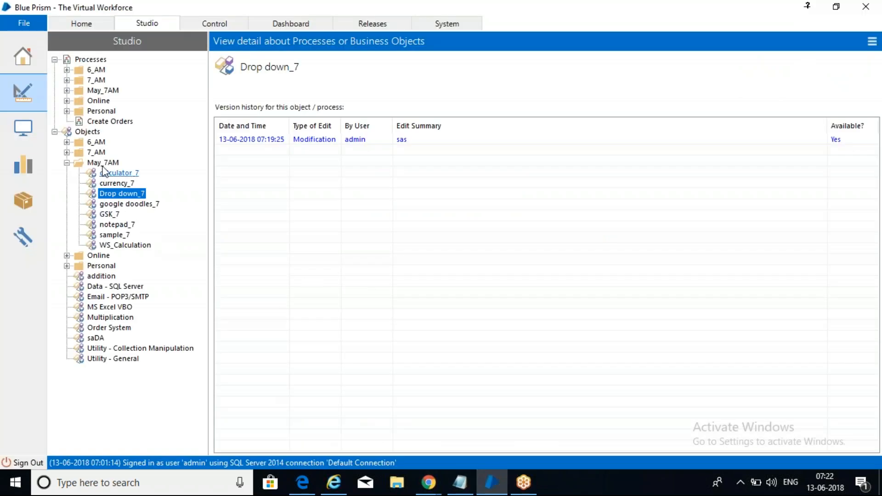
right_click(104, 165)
click(123, 172)
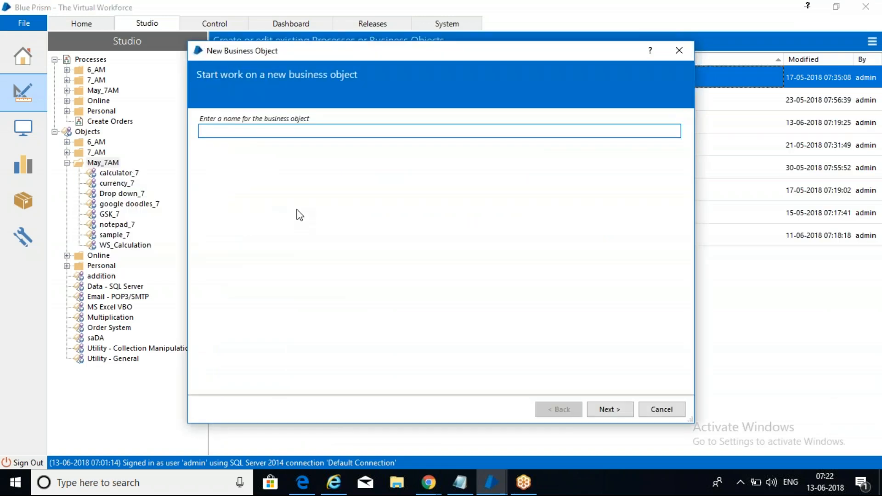
text(SA_7)
click(610, 410)
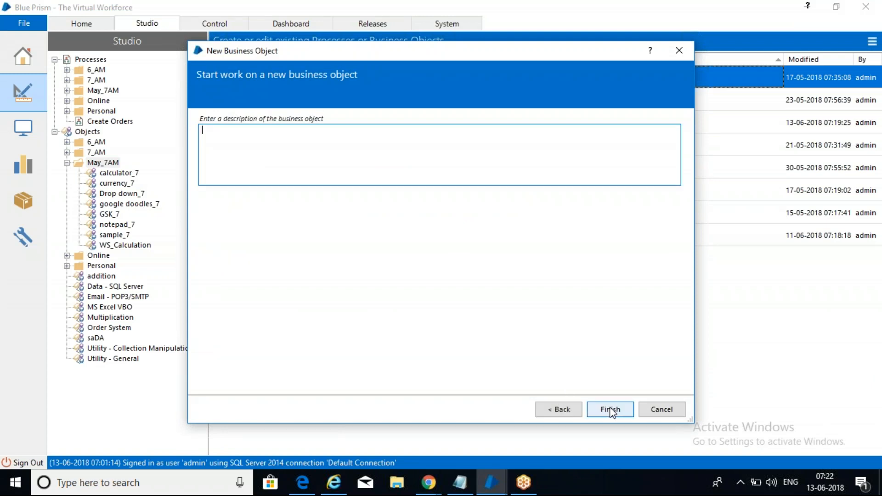
click(610, 410)
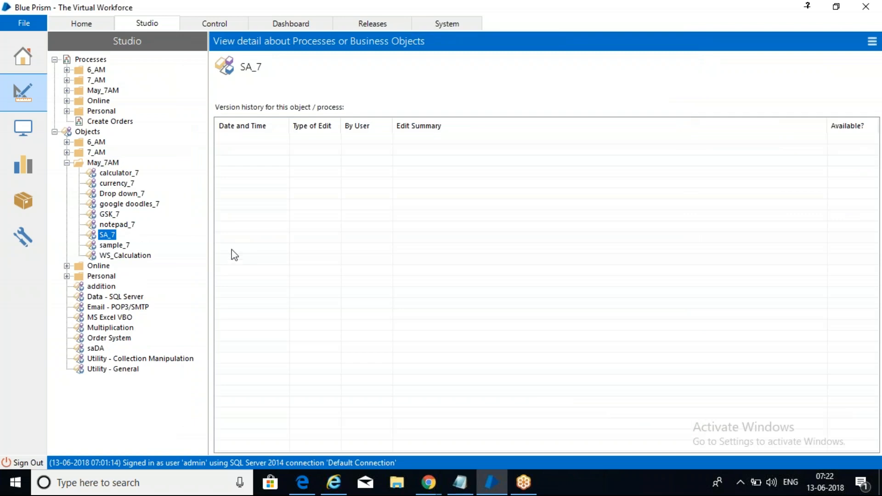
double_click(110, 234)
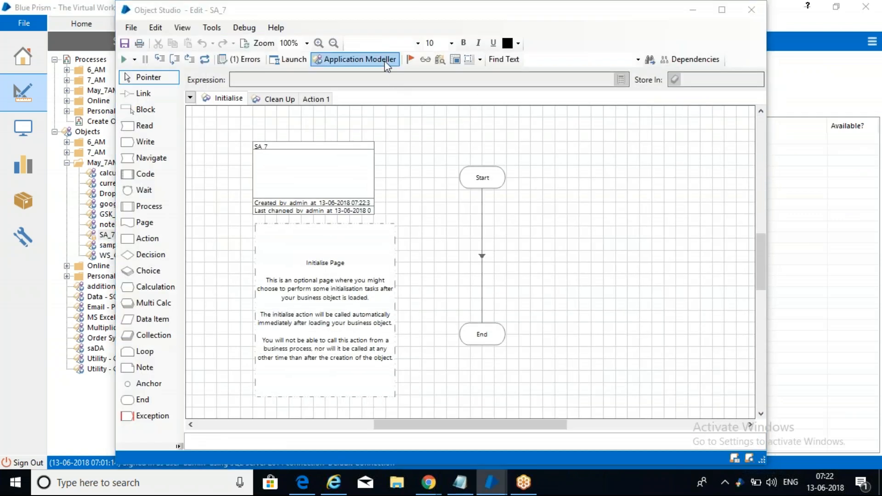
click(386, 64)
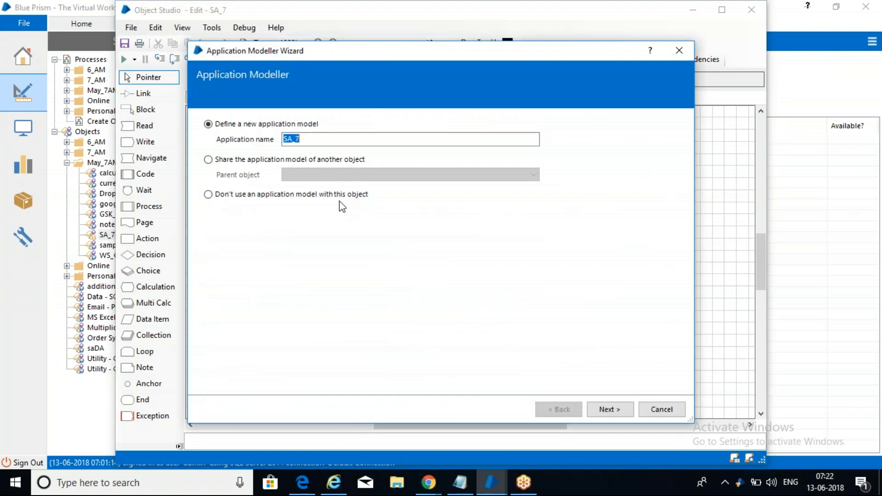
click(607, 410)
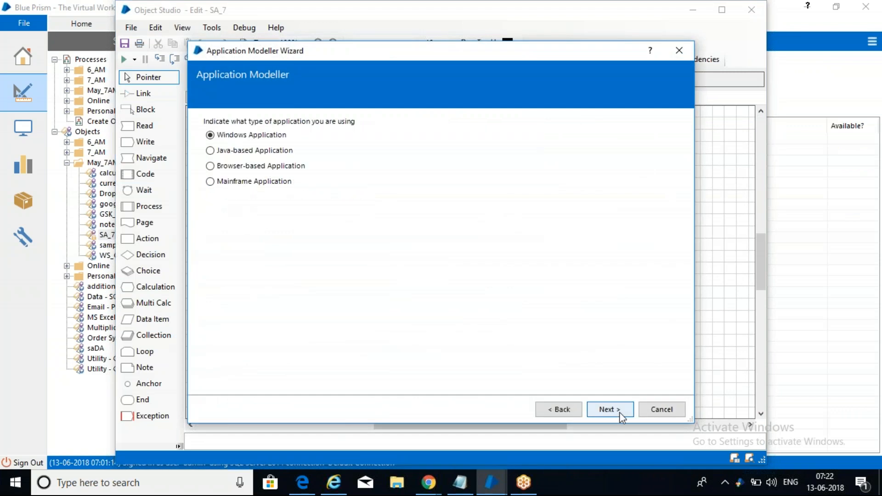
click(246, 164)
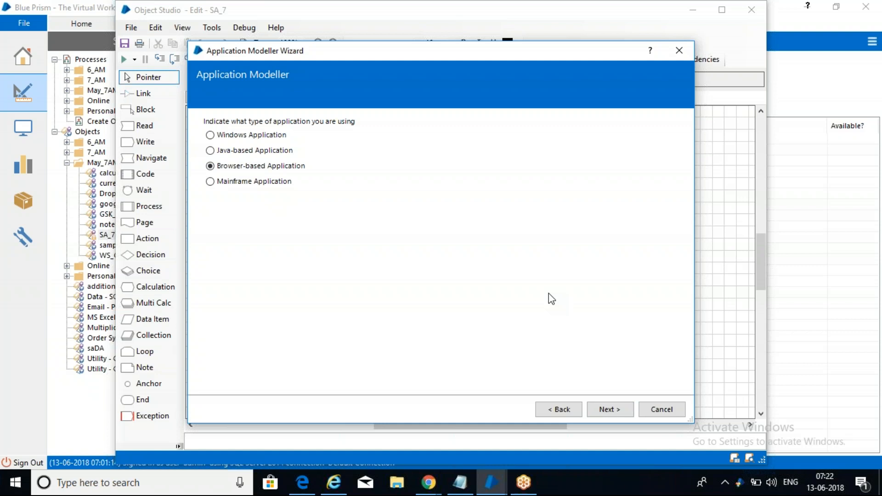
click(620, 414)
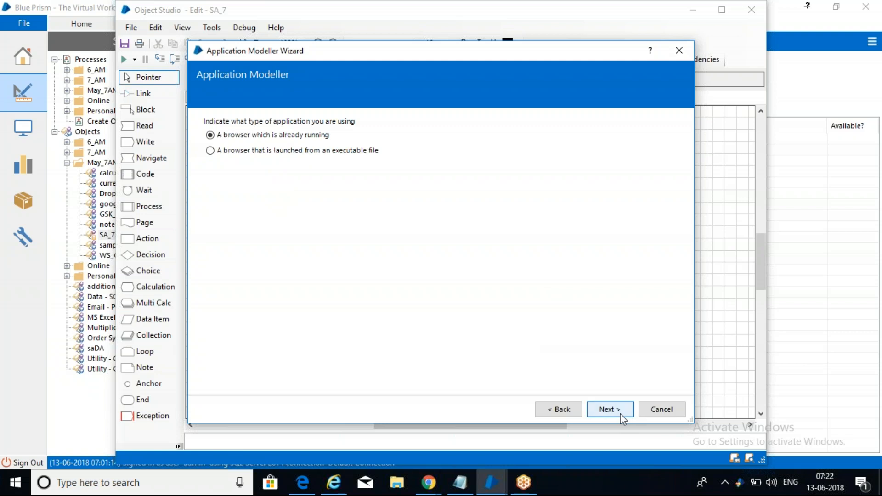
click(272, 151)
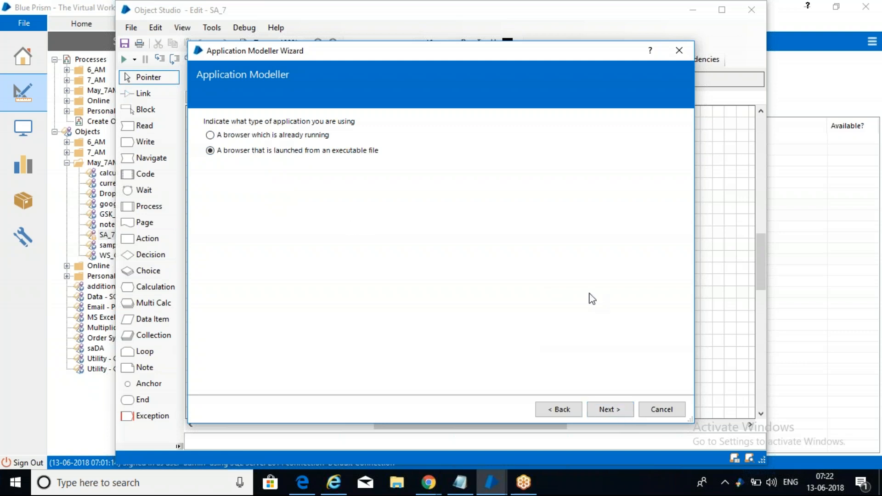
click(609, 408)
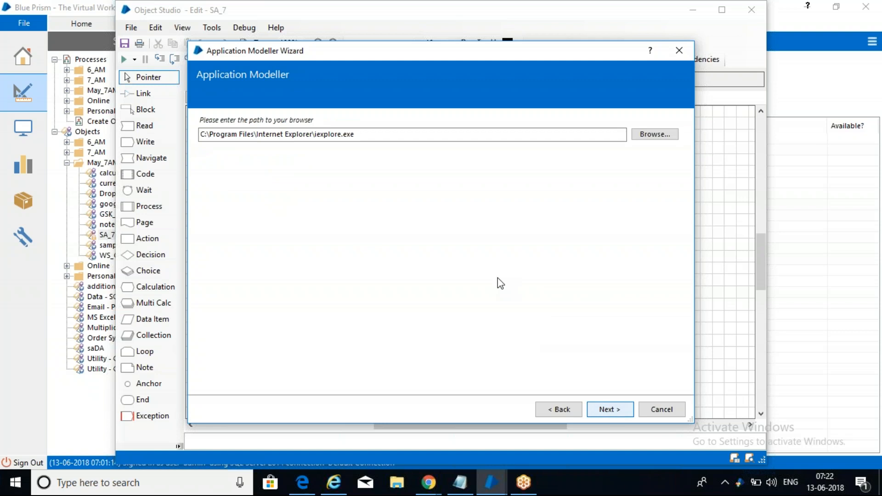
click(612, 411)
text(https://www.google.com/)
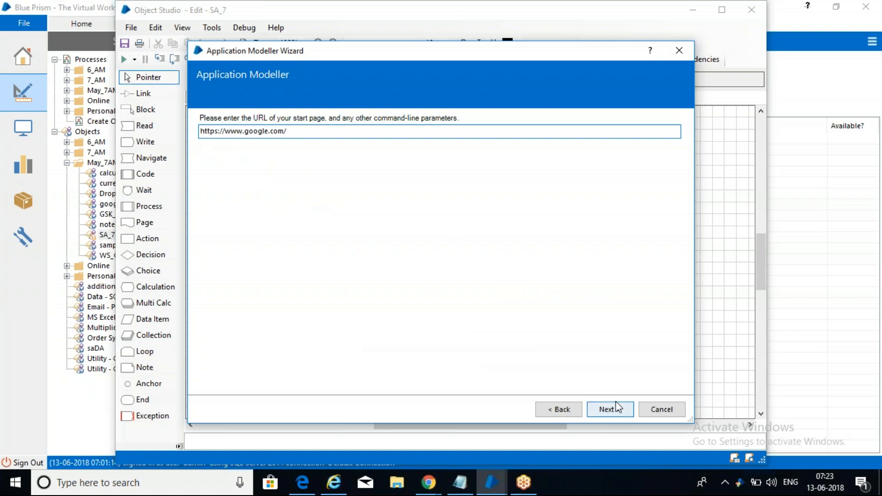
click(614, 408)
Step: Dismiss the stray context menus, leave Java off and HTC components included, and finish the wizard
right_click(563, 485)
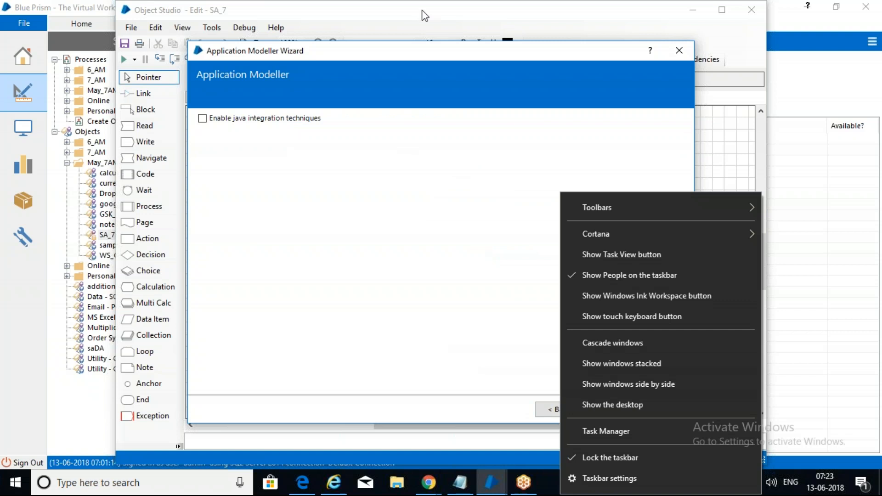
right_click(422, 46)
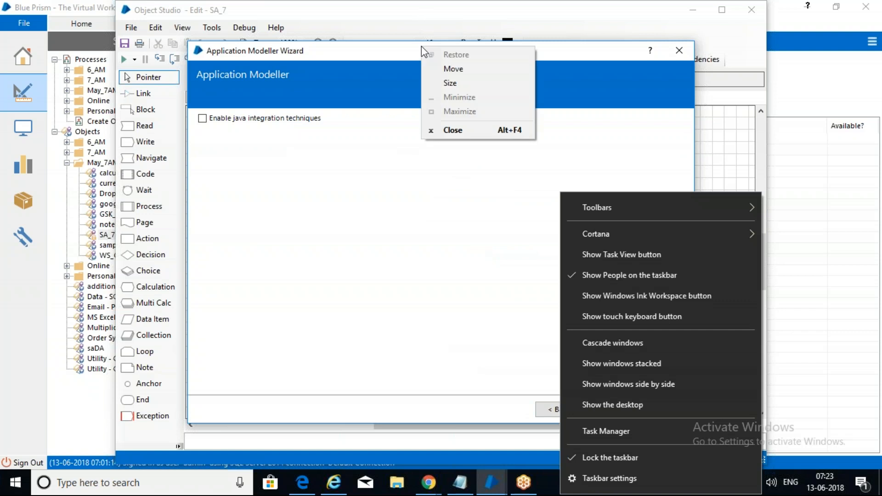
click(376, 57)
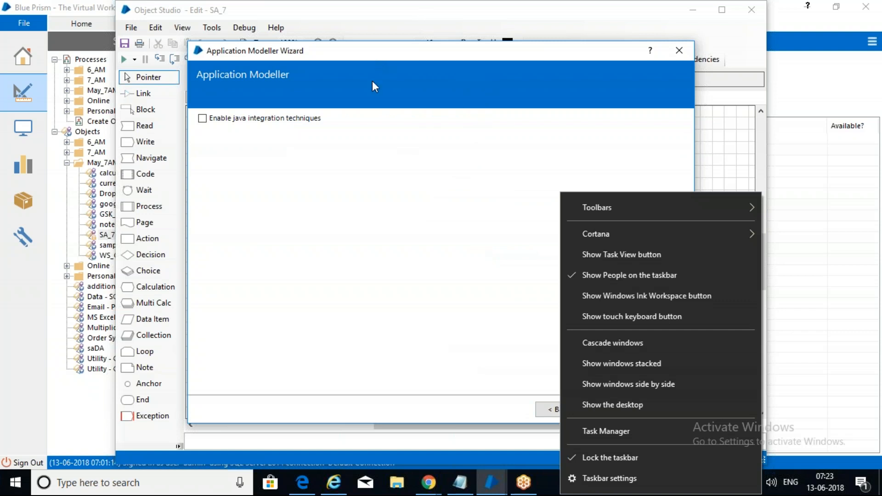
click(614, 462)
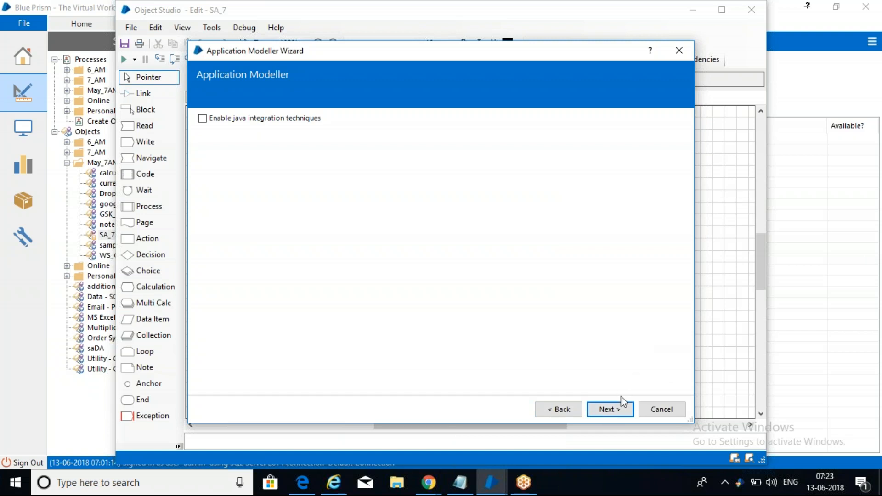
click(623, 410)
click(623, 410)
click(623, 409)
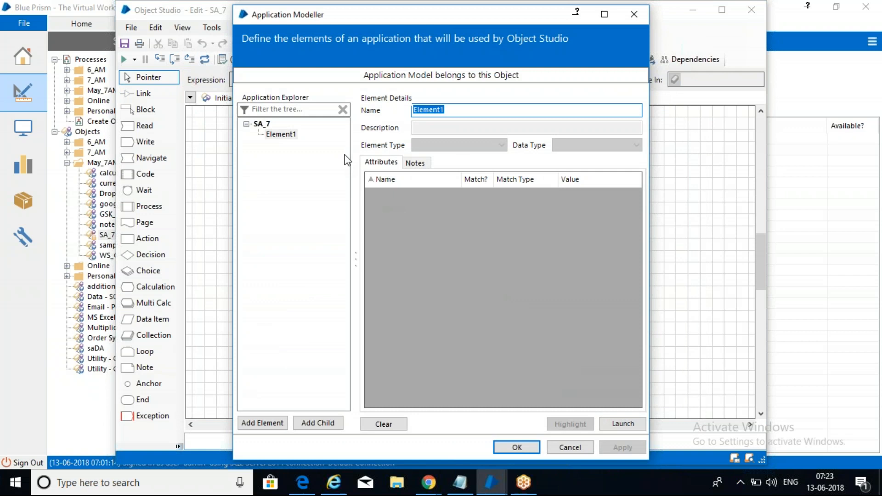
Step: Select Element1, then the SA_7 root node, and launch Internet Explorer on the Google page
click(282, 135)
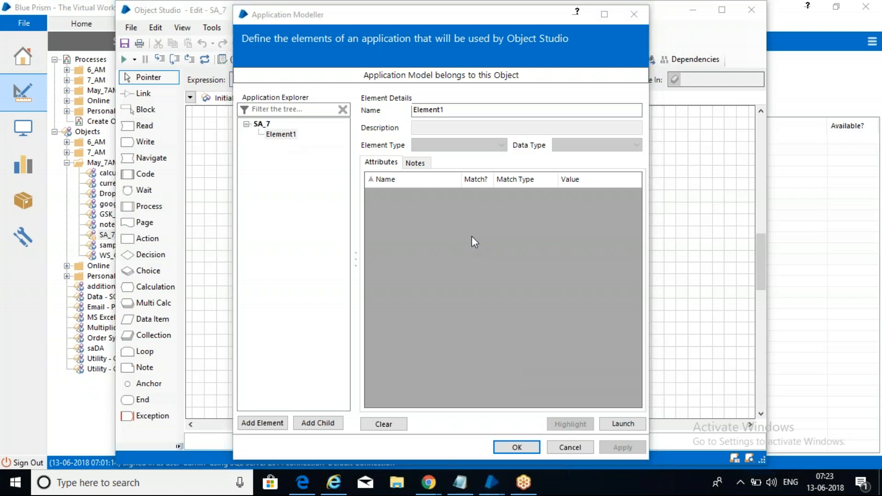
click(261, 123)
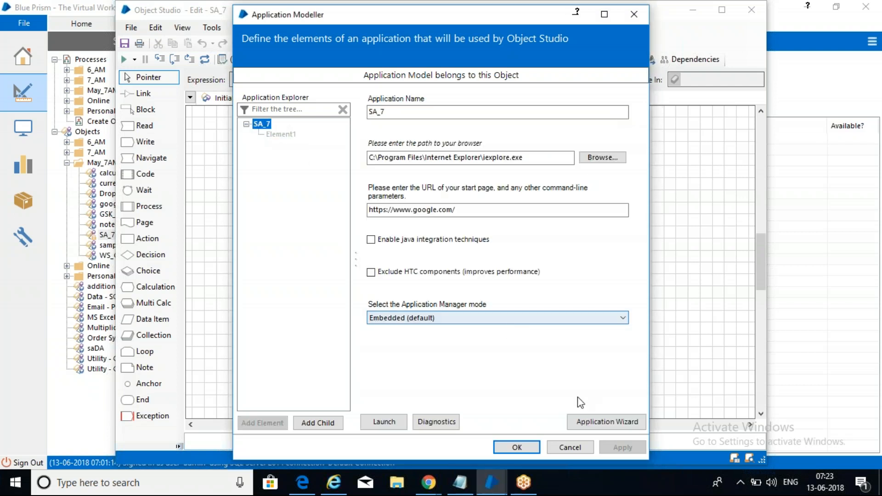
click(398, 423)
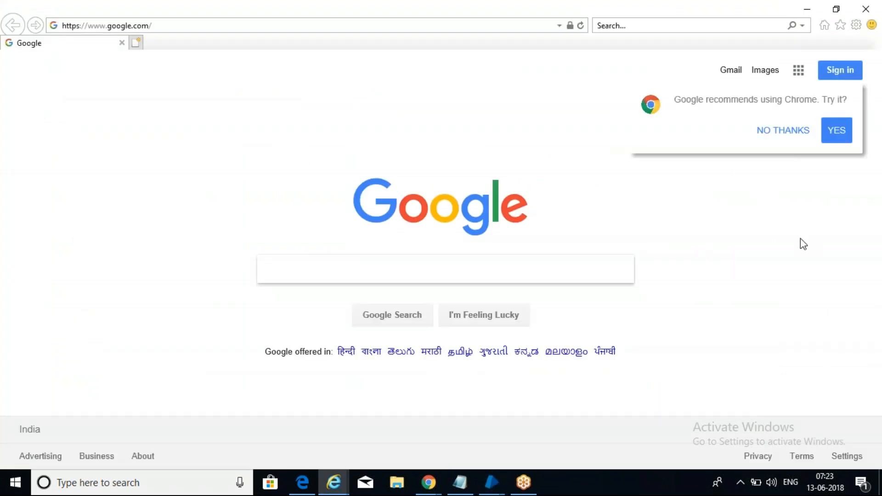
Step: Dismiss the Chrome prompt and rename Element1 to 'Surface' in Application Modeller
click(788, 133)
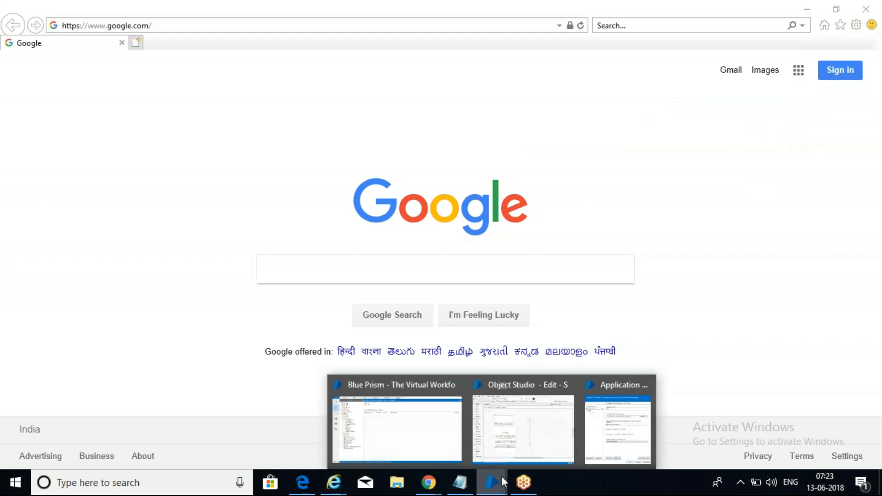
click(616, 418)
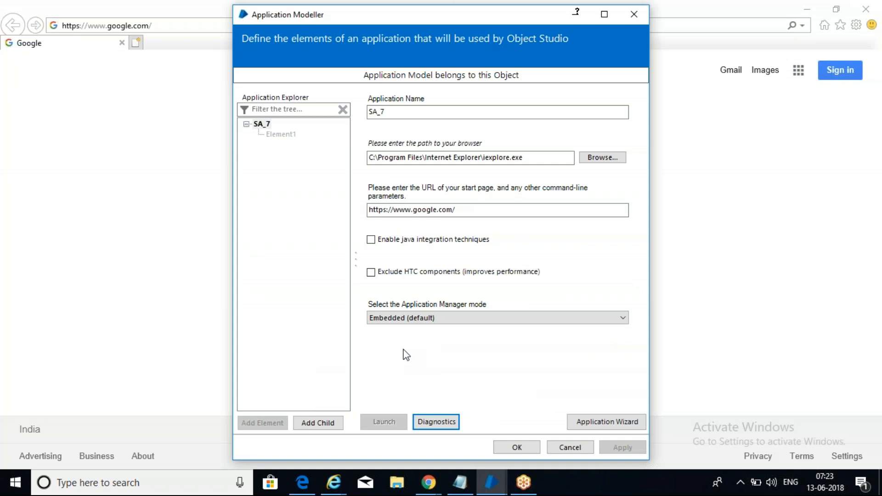
click(287, 135)
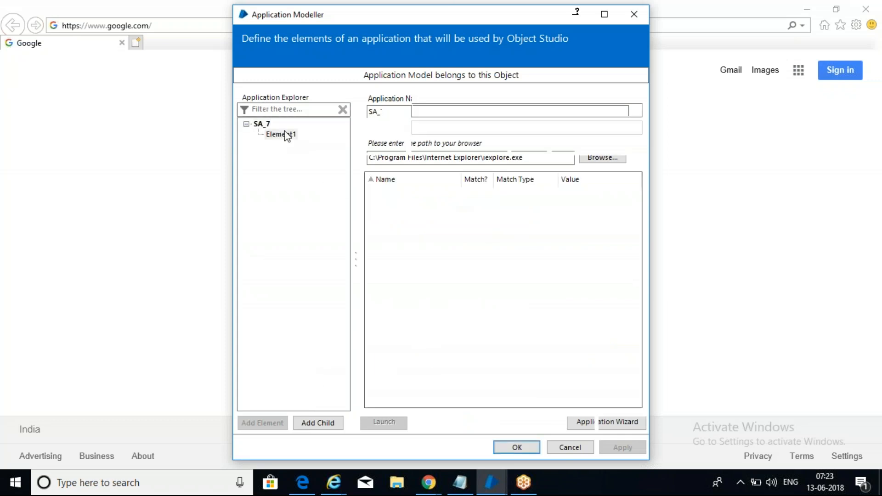
text(Surface)
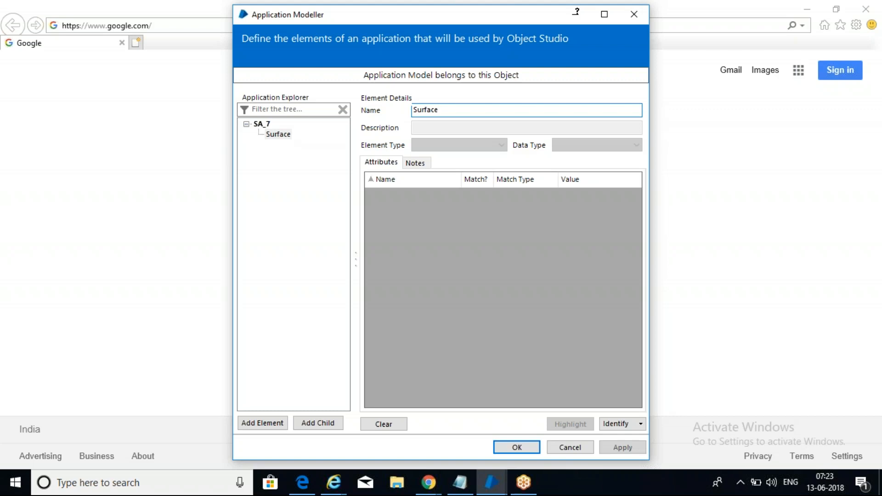
Step: Identify the whole Google page in Region mode as Surface and bring up the Region Editor
click(613, 424)
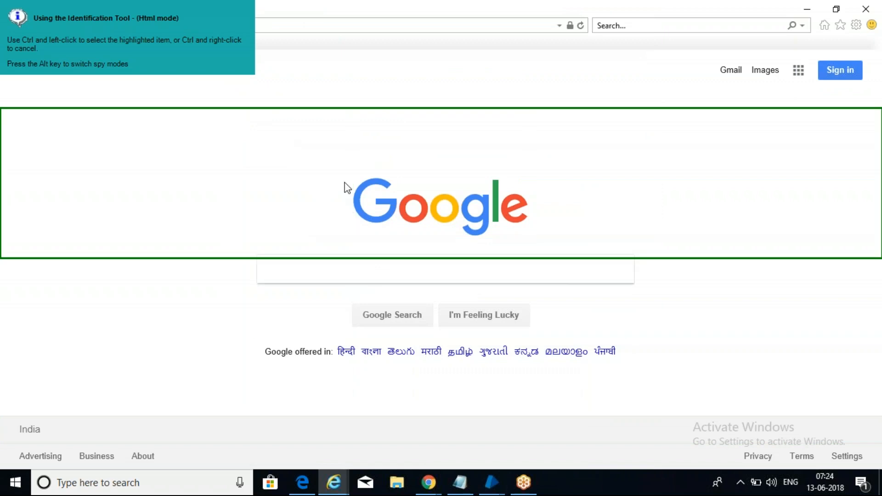
key(alt)
key(alt)
key(alt)
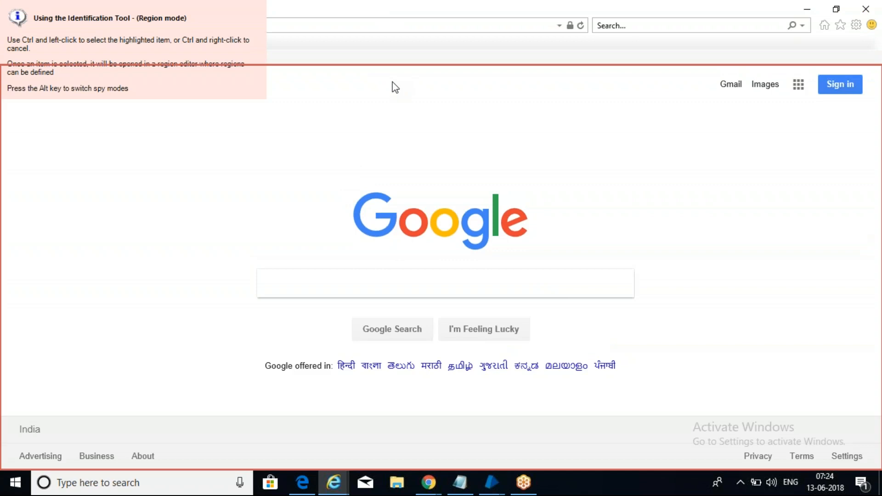
ctrl+click(392, 82)
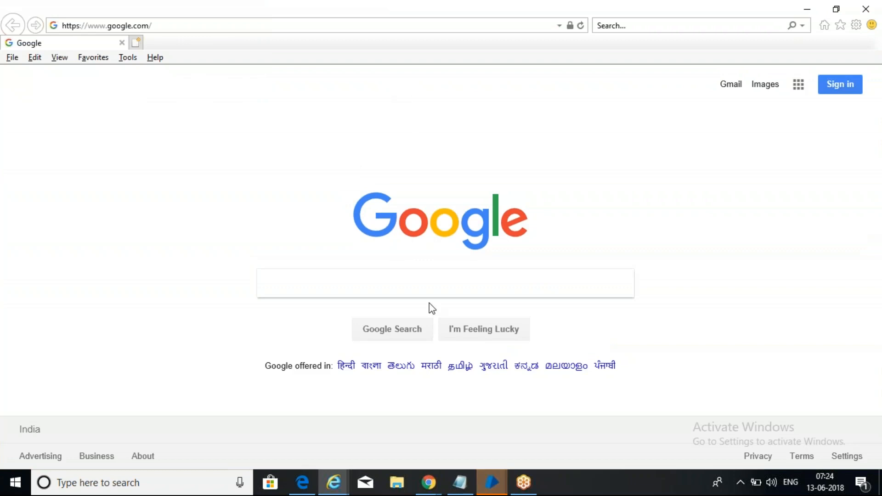
mouse_move(493, 483)
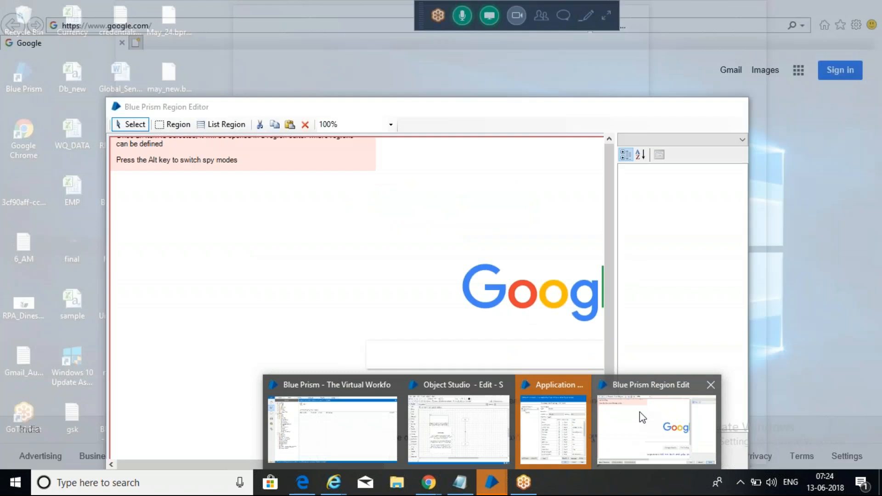
click(640, 411)
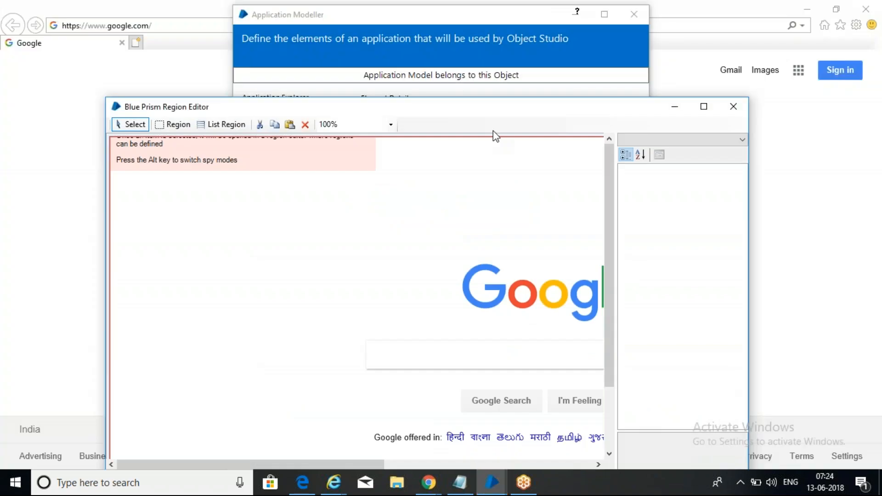
Step: Reposition and resize the Region Editor window so all of it is visible
drag(484, 112, 484, 54)
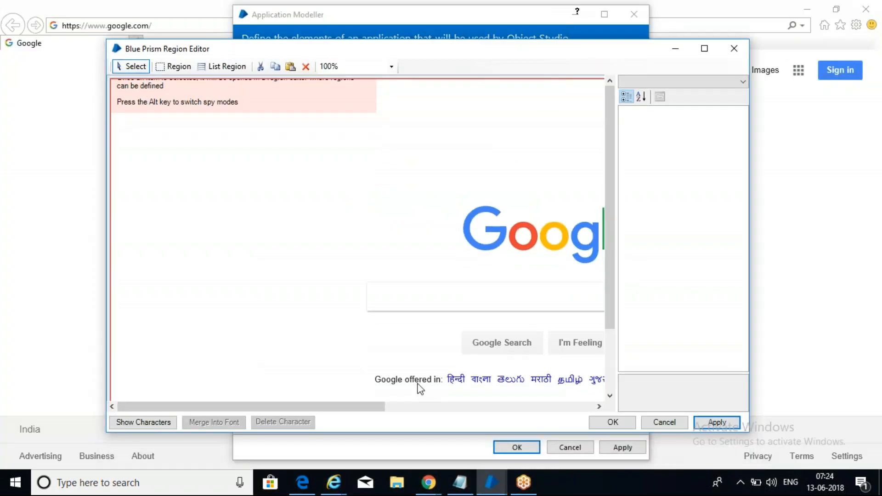
drag(327, 407, 539, 389)
drag(610, 253, 645, 260)
drag(386, 408, 415, 417)
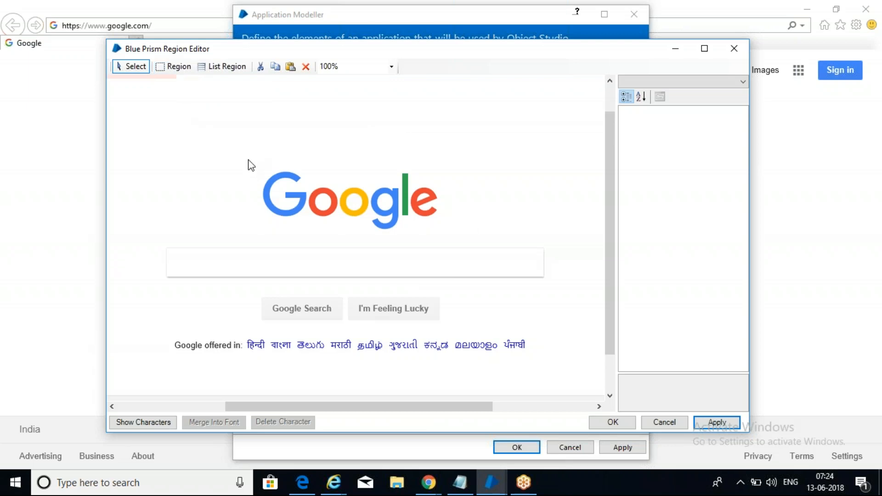
Step: Draw a region around the Google logo and name it 'image'
click(170, 66)
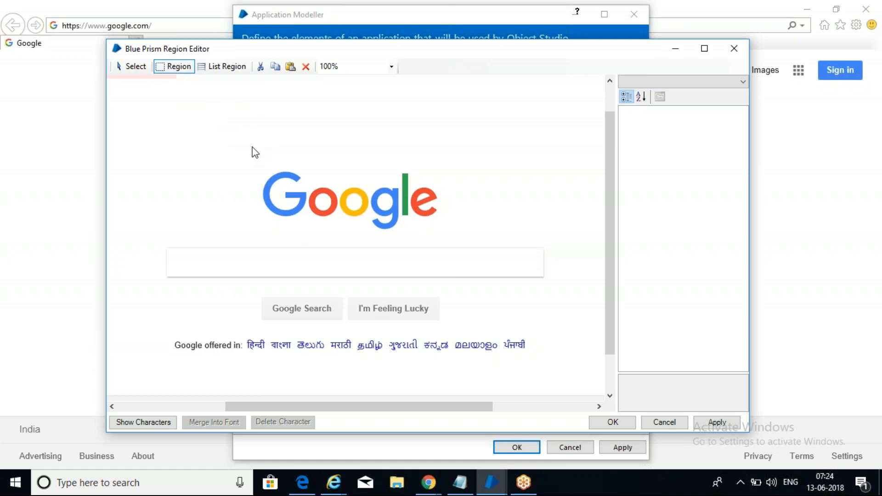
drag(243, 149, 479, 242)
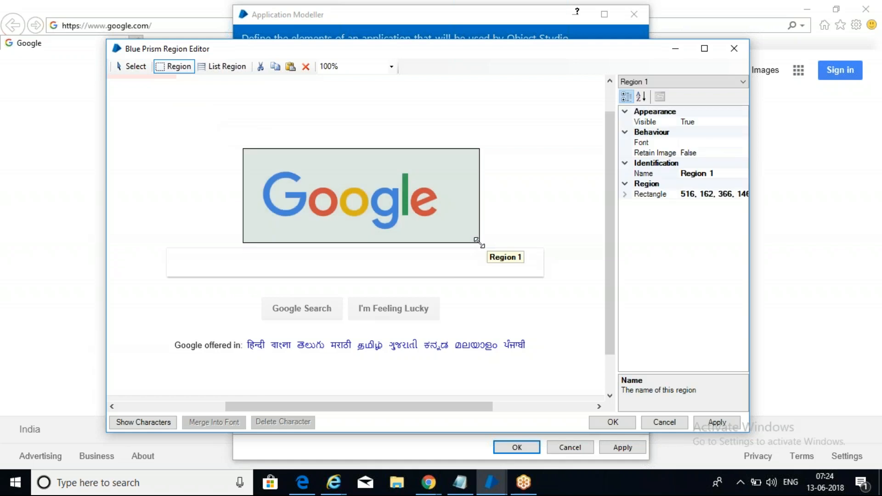
click(715, 174)
key(shift+Home)
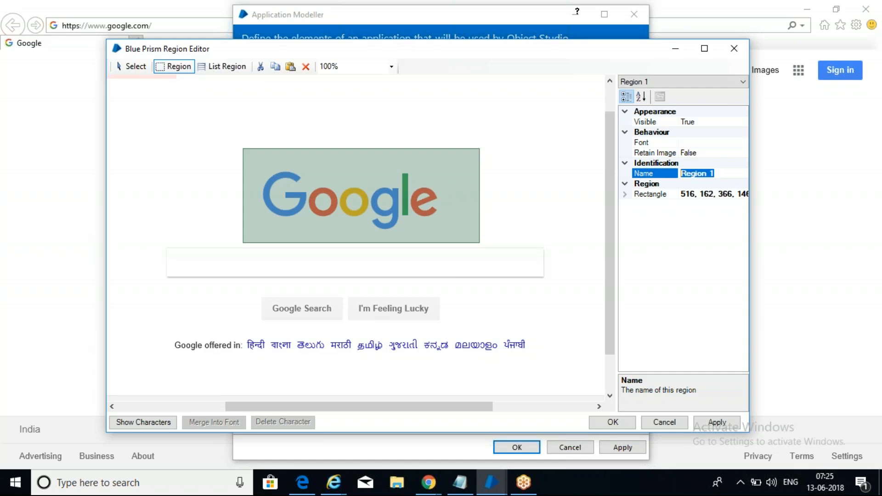
text(image)
key(Return)
scroll(547, 227, right, 5)
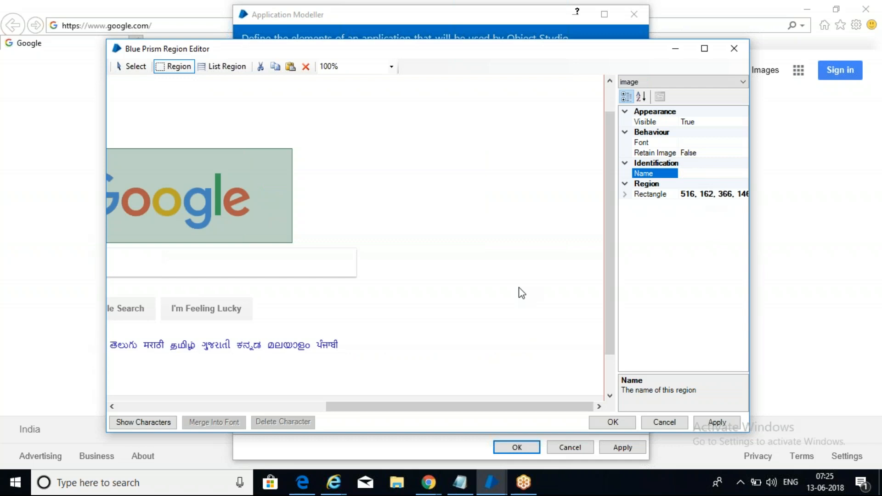
scroll(427, 408, left, 5)
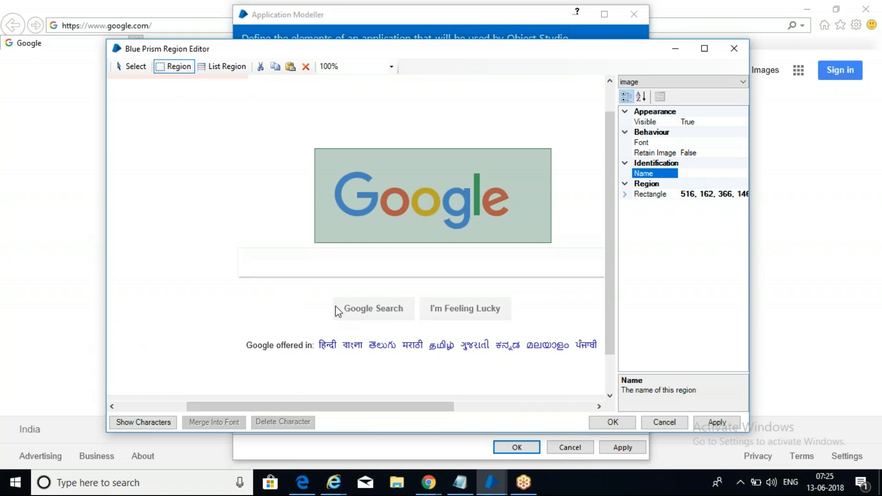
Step: Draw a region over the Google Search button and name it 'button read'
drag(336, 301, 416, 320)
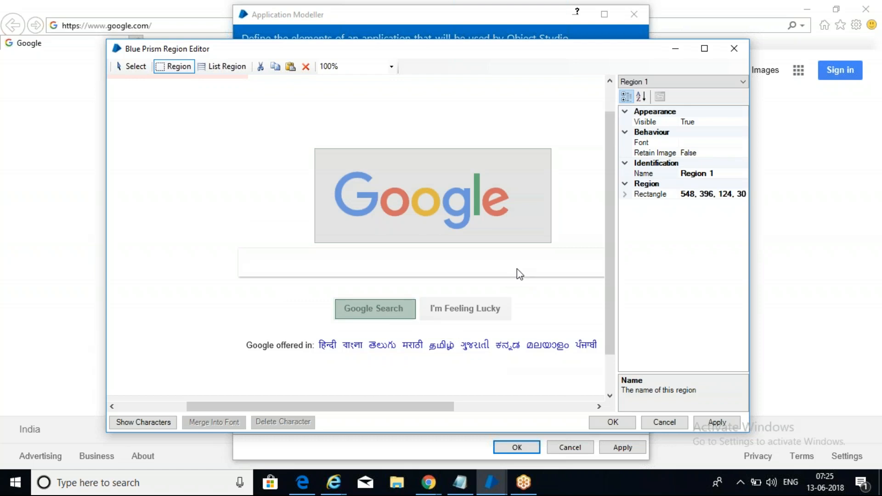
click(710, 166)
click(711, 173)
click(723, 173)
key(ctrl+a)
text(bu)
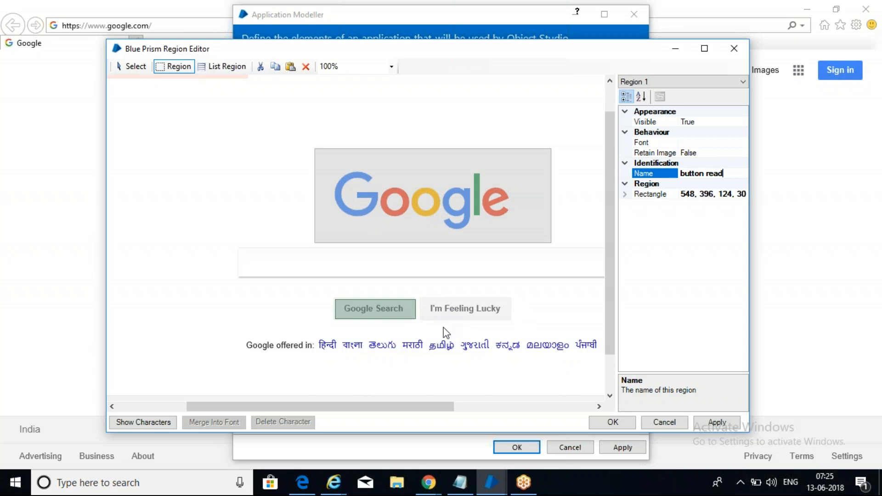
click(174, 67)
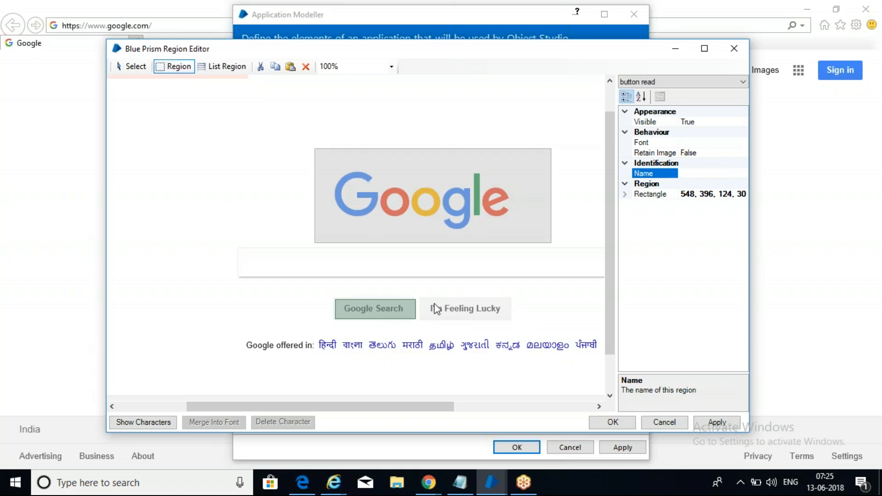
Step: Draw a region over I'm Feeling Lucky, name it 'feeling', apply, and close the editor
drag(422, 299, 511, 317)
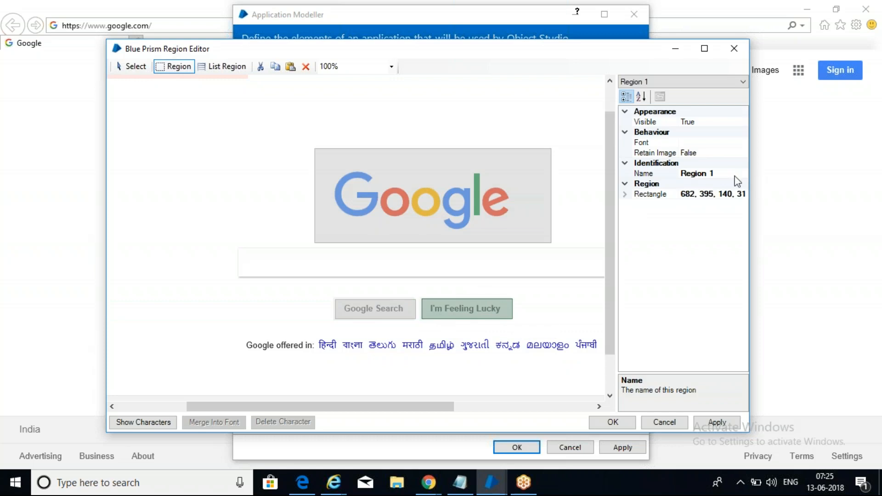
click(719, 175)
key(ctrl+a)
text(feeling)
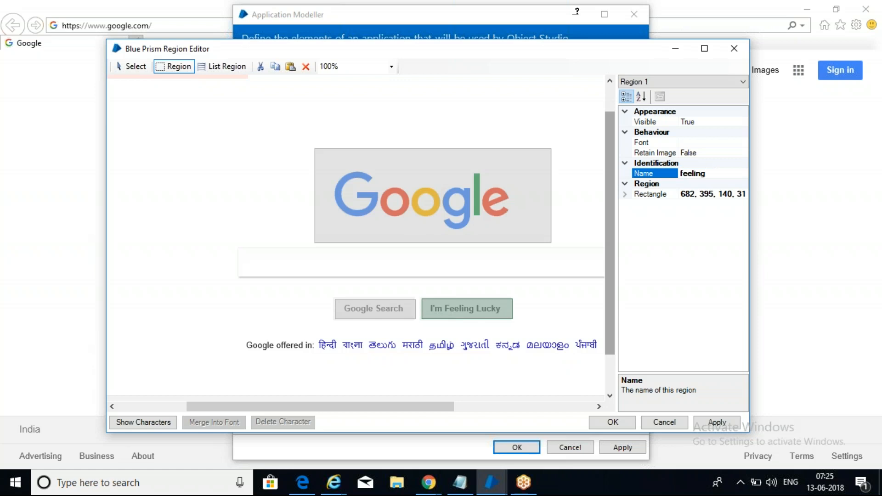
click(712, 422)
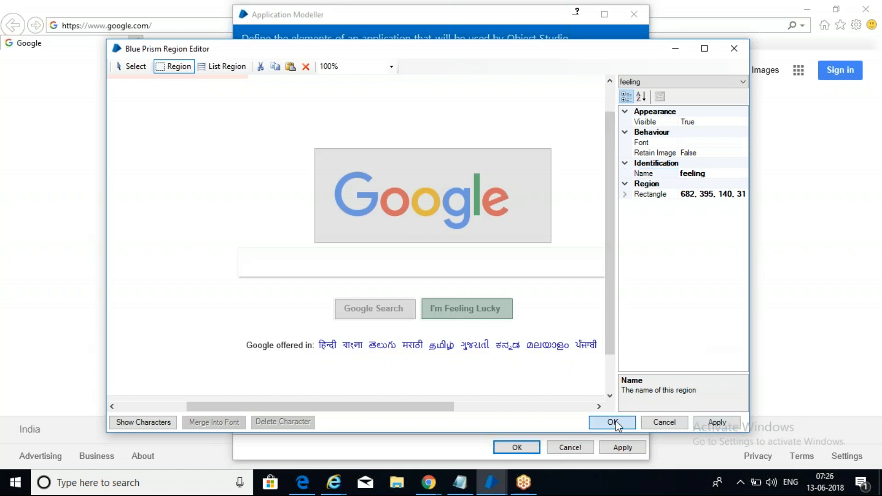
click(614, 423)
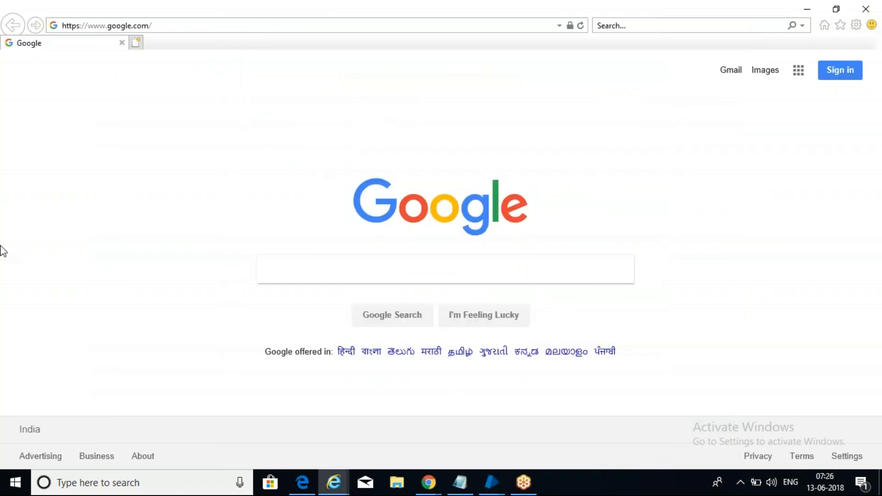
Step: In Application Modeller, check the image, button read and feeling elements under Surface
mouse_move(490, 485)
click(614, 425)
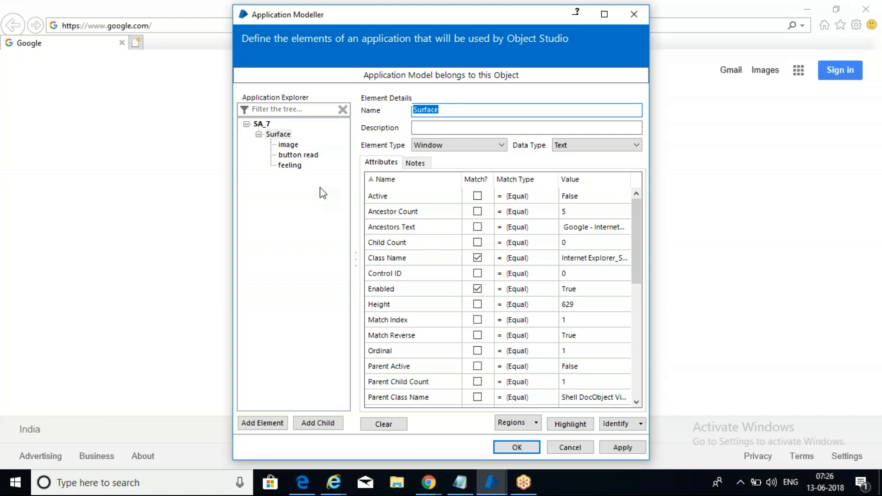
click(287, 145)
click(293, 156)
click(295, 168)
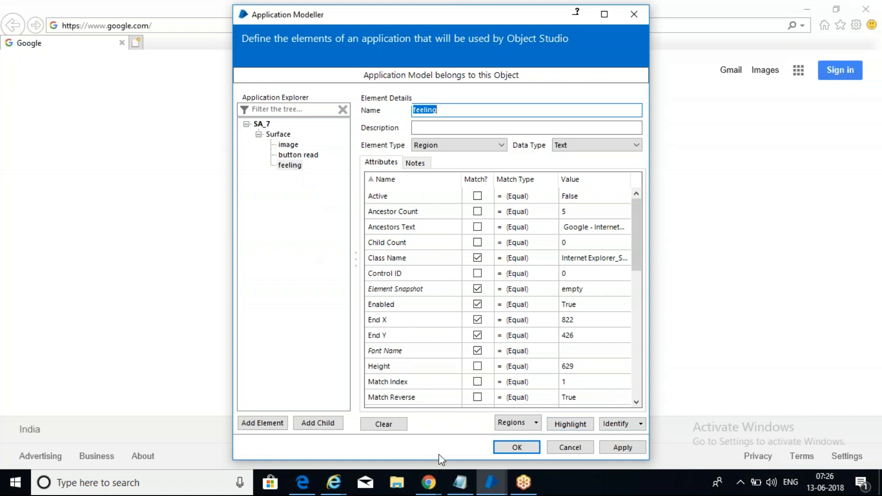
Step: Return to the Notepad notes and add a blank line after the last note
click(460, 483)
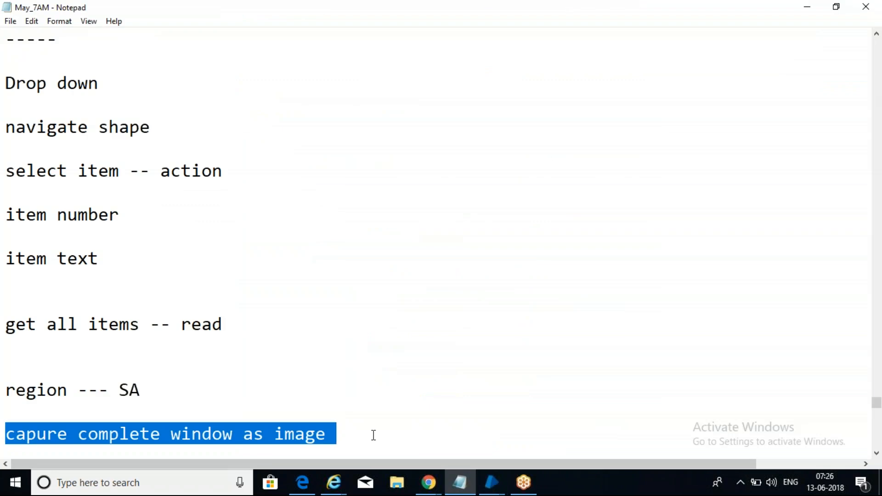
click(373, 433)
key(Return)
key(Return)
key(Return)
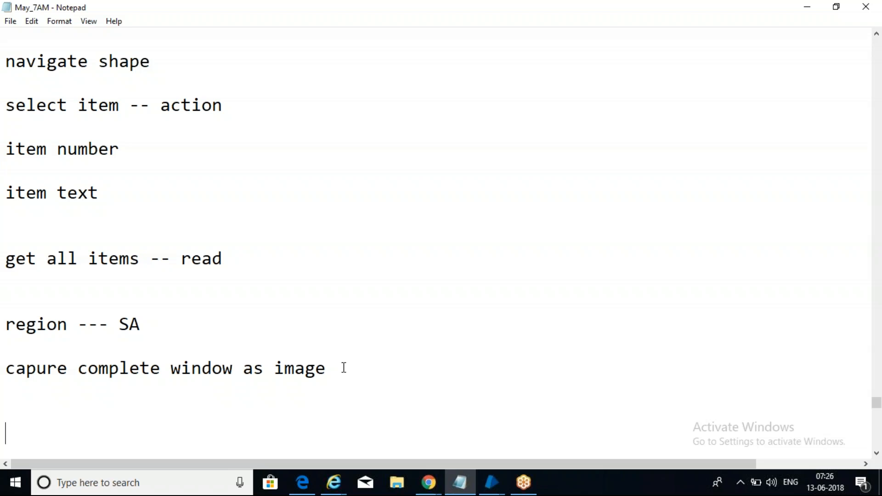
Step: Apply the feeling element changes, close the SA_7 application model with OK, and return to the SA_7 object editor
click(343, 368)
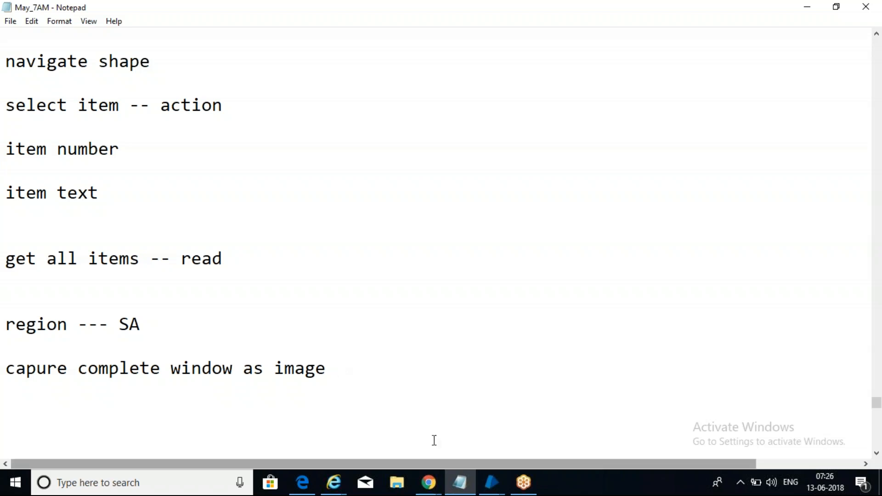
click(499, 482)
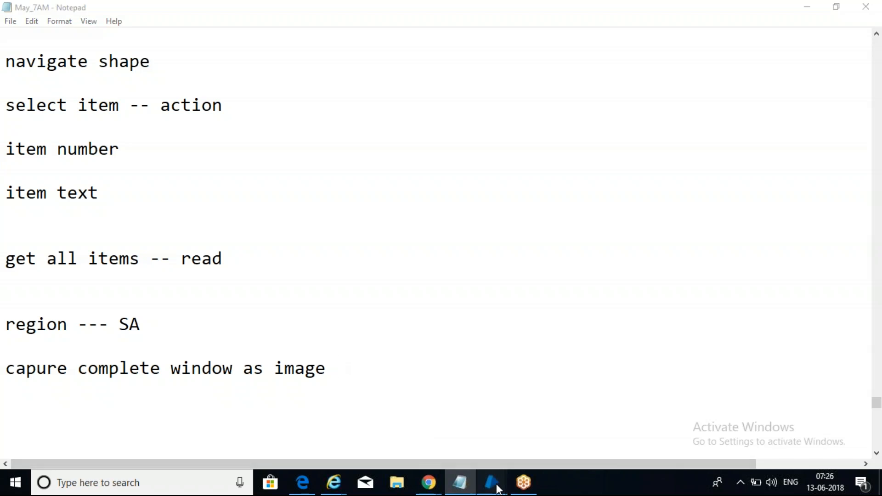
click(608, 416)
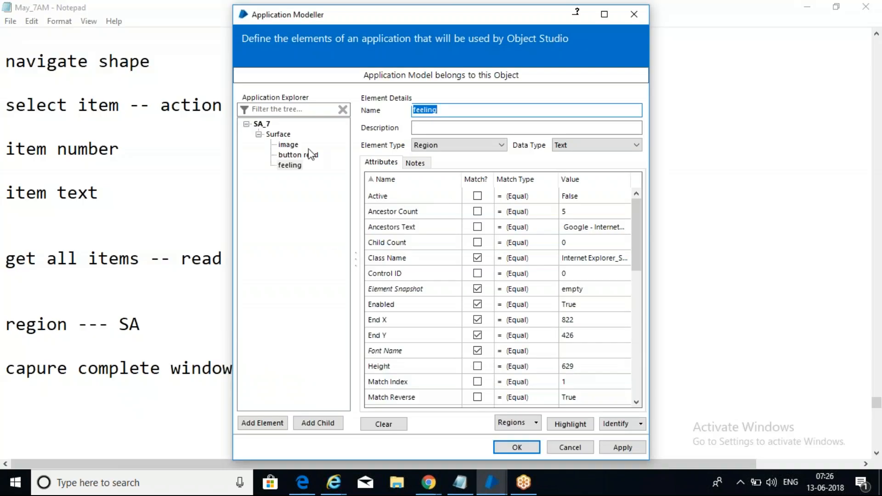
click(622, 447)
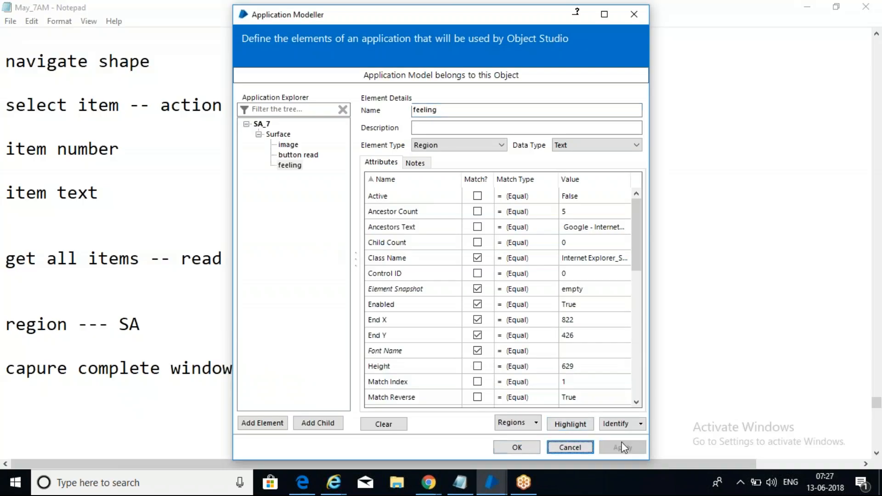
click(517, 447)
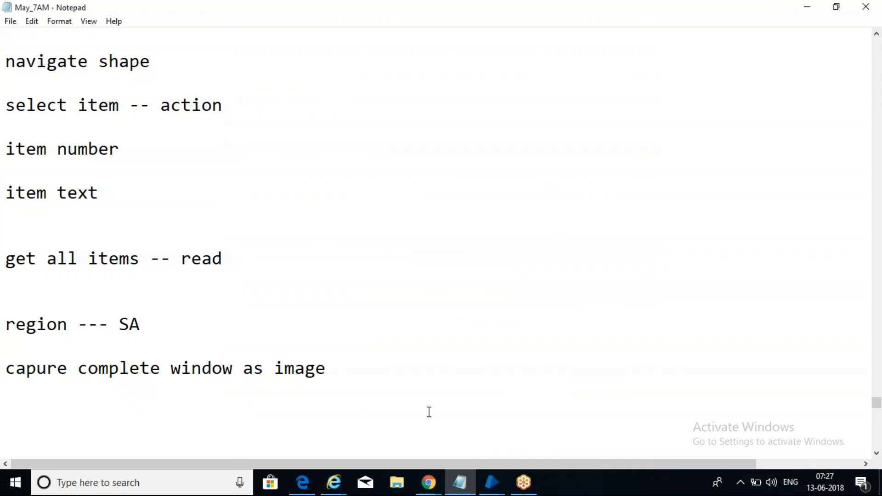
mouse_move(493, 481)
click(560, 434)
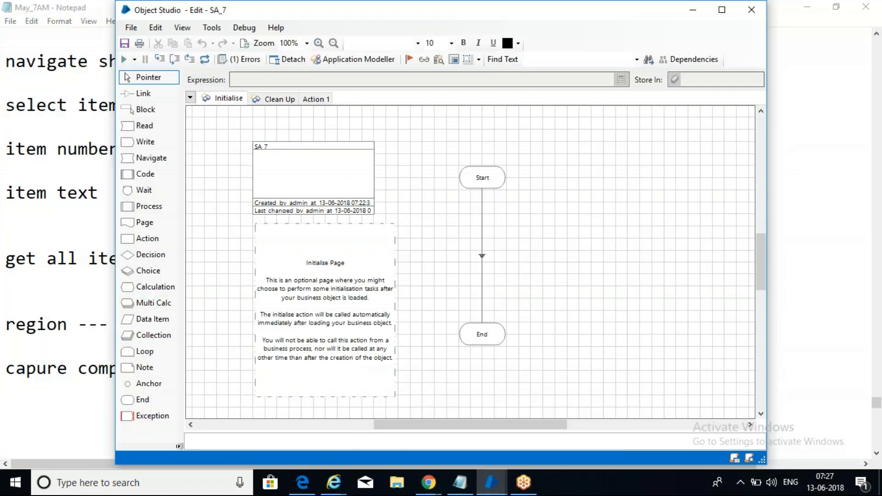
Step: On the Action 1 page, place a Navigate1 stage and link Start to it
click(316, 99)
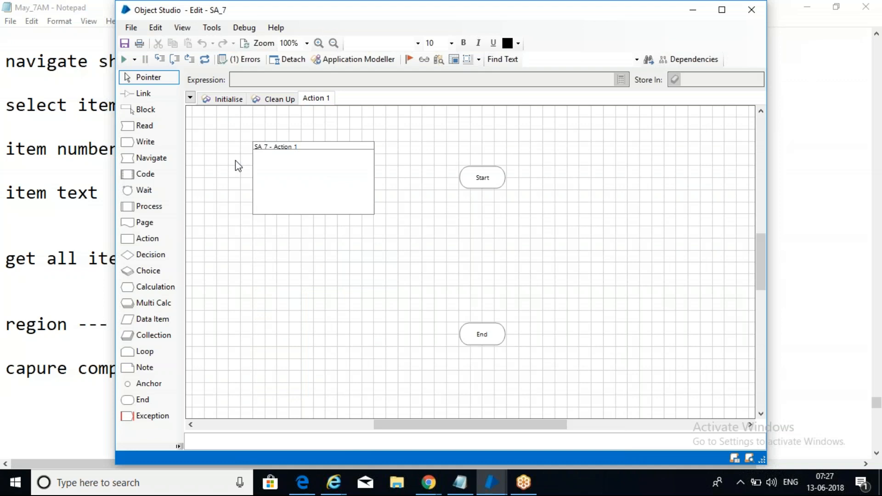
drag(137, 159, 482, 225)
click(153, 88)
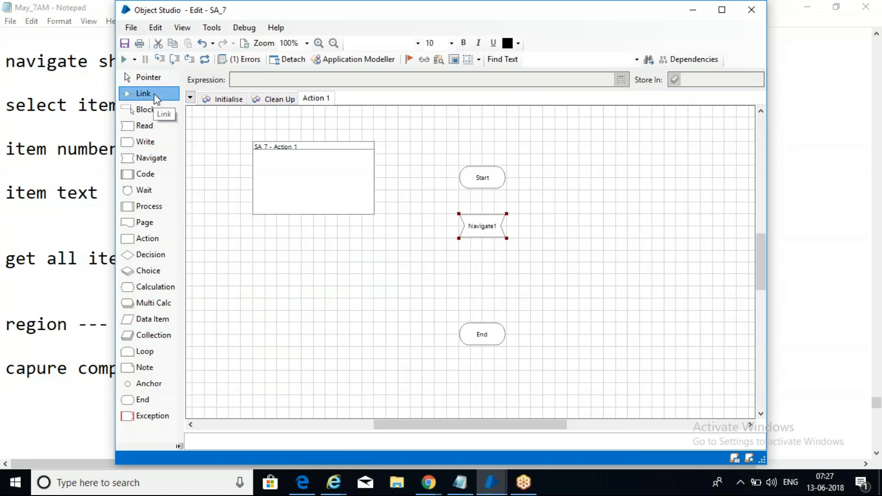
drag(487, 180, 497, 240)
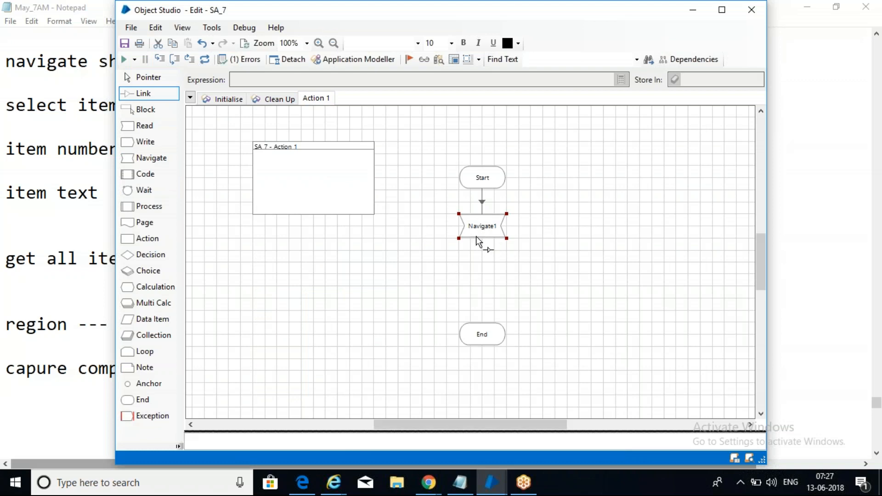
Step: Set Navigate1 to Launch the SA_7 element, then go back to the notes
double_click(478, 234)
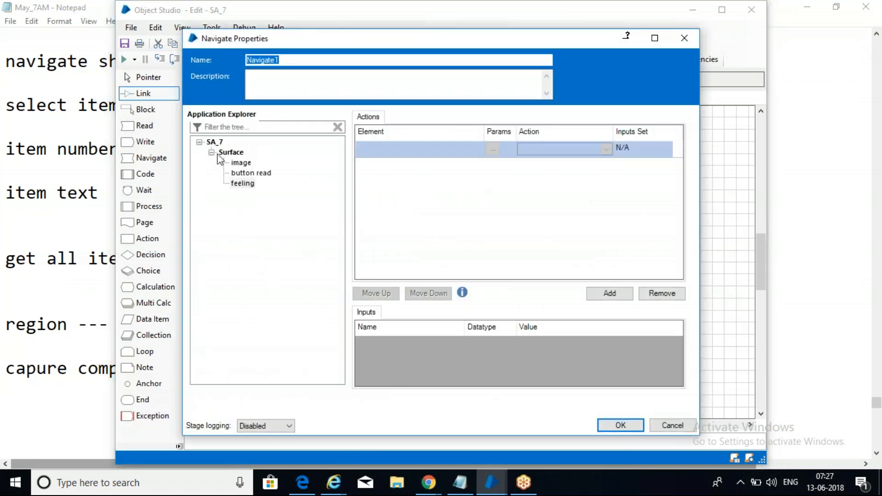
drag(214, 142, 399, 151)
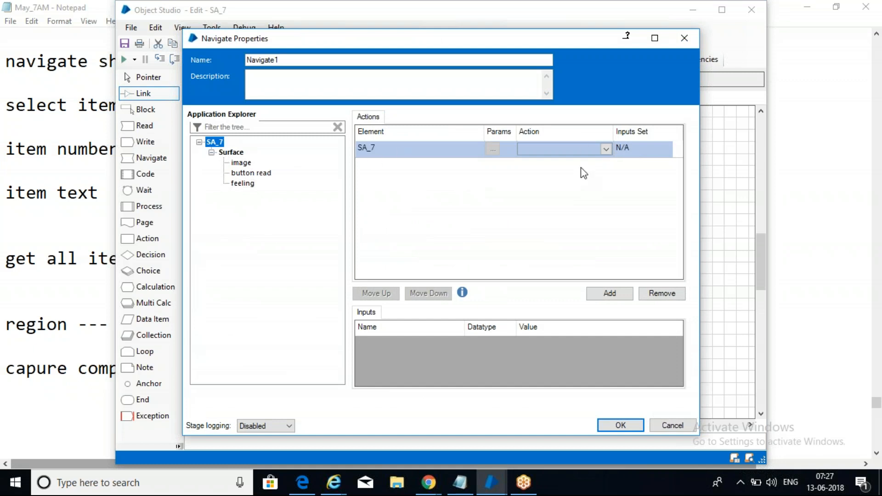
click(582, 147)
click(562, 219)
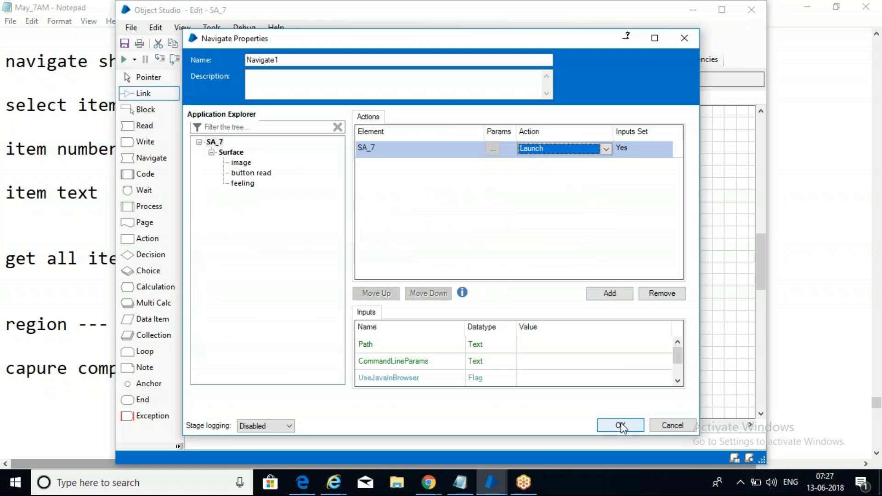
click(621, 425)
key(alt+Tab)
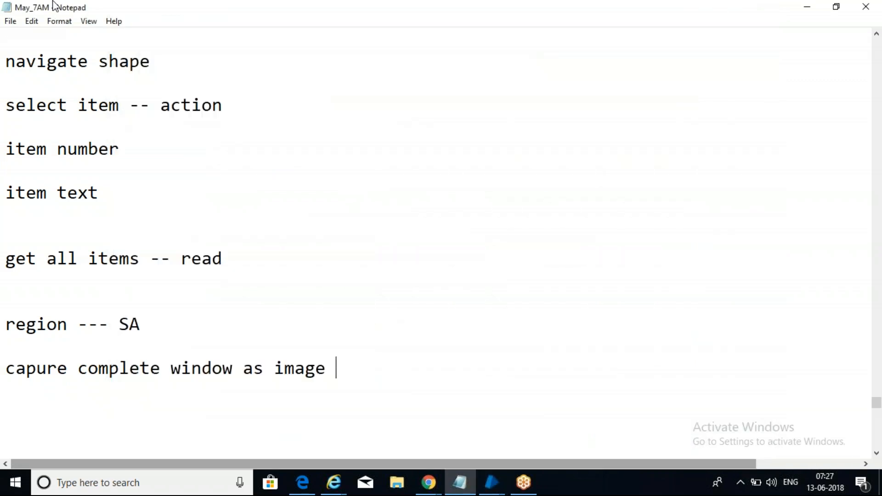
click(524, 485)
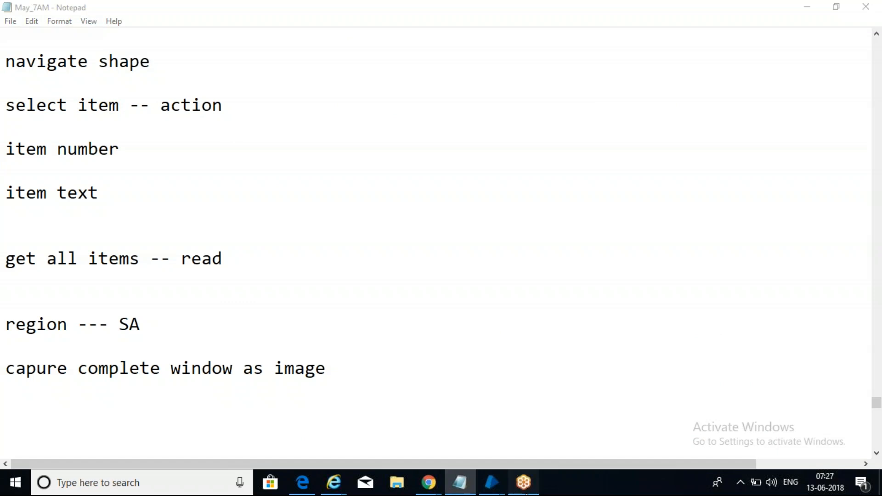
Step: Add a Reader1 stage beside Navigate1 in the SA_7 object editor
mouse_move(492, 482)
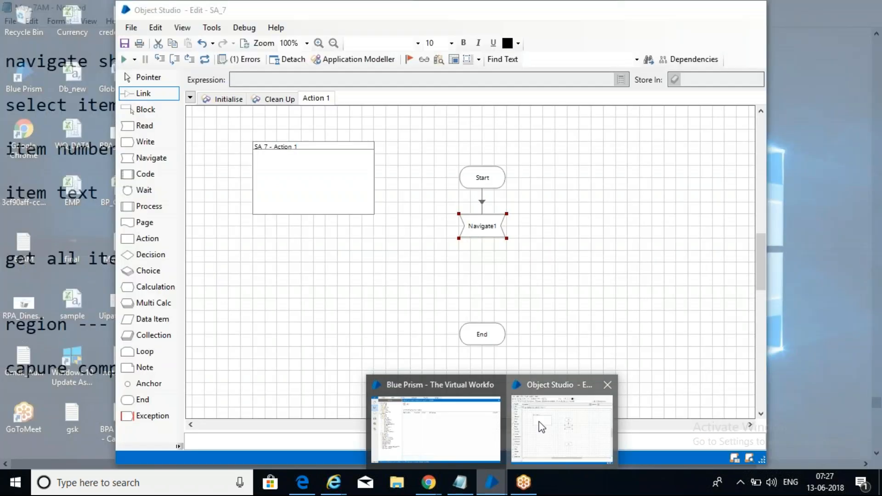
click(542, 427)
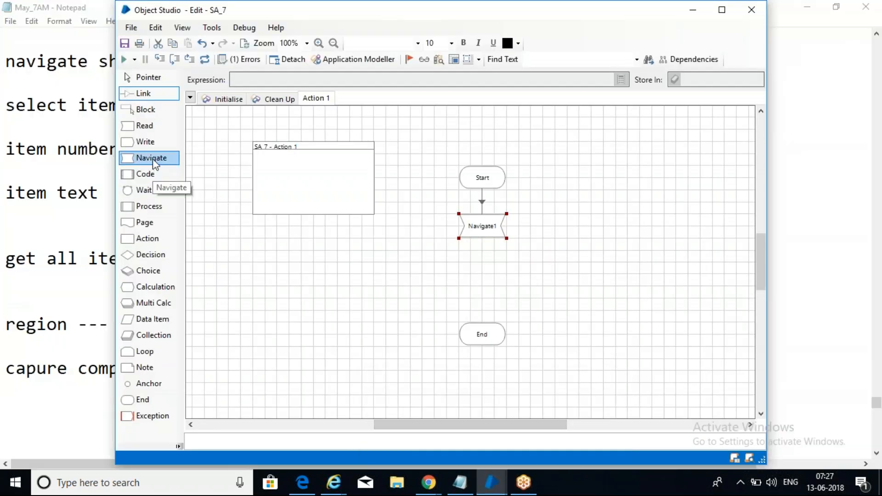
drag(146, 126, 577, 237)
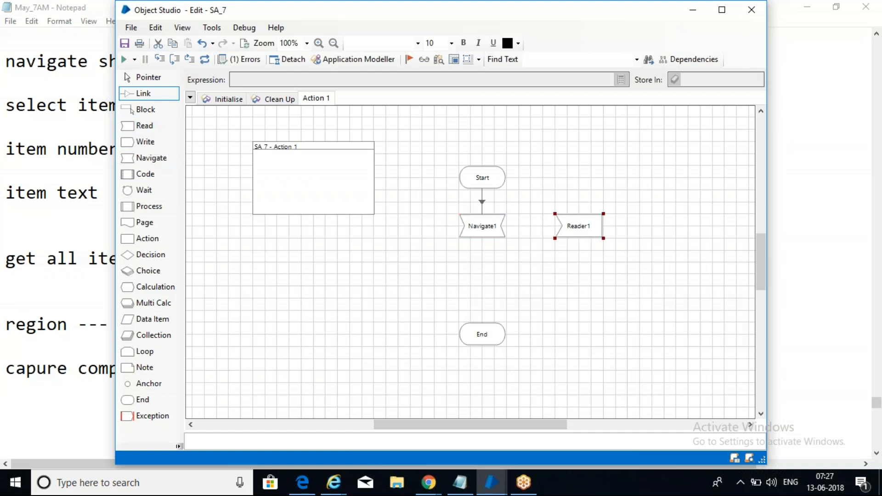
Step: Make Reader1 read the image element with Read Image into a new 'Value from image' item
double_click(591, 230)
drag(241, 165, 346, 148)
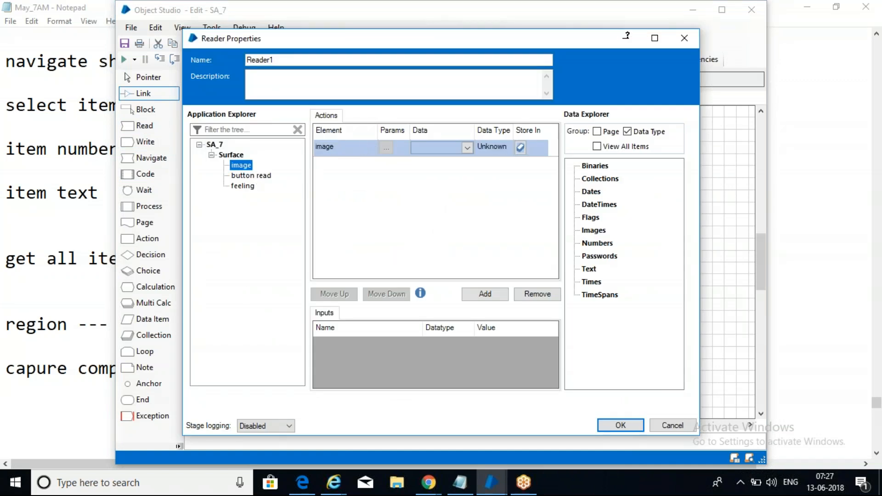
click(465, 147)
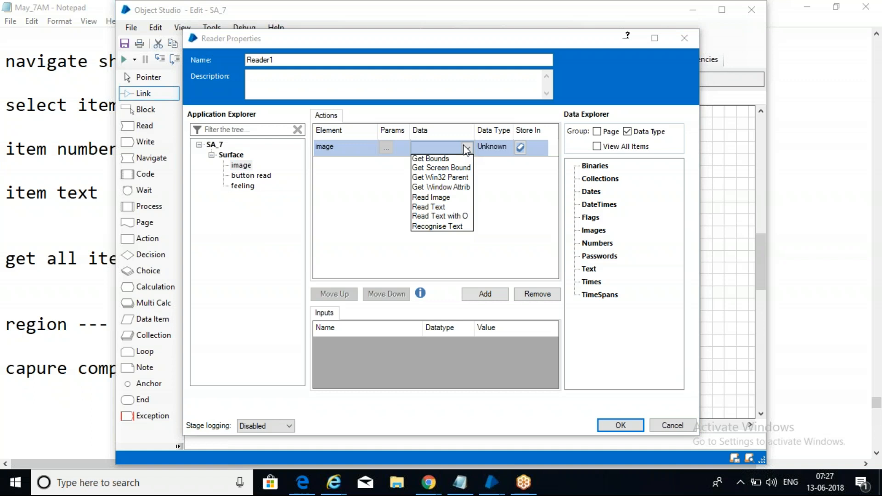
click(450, 197)
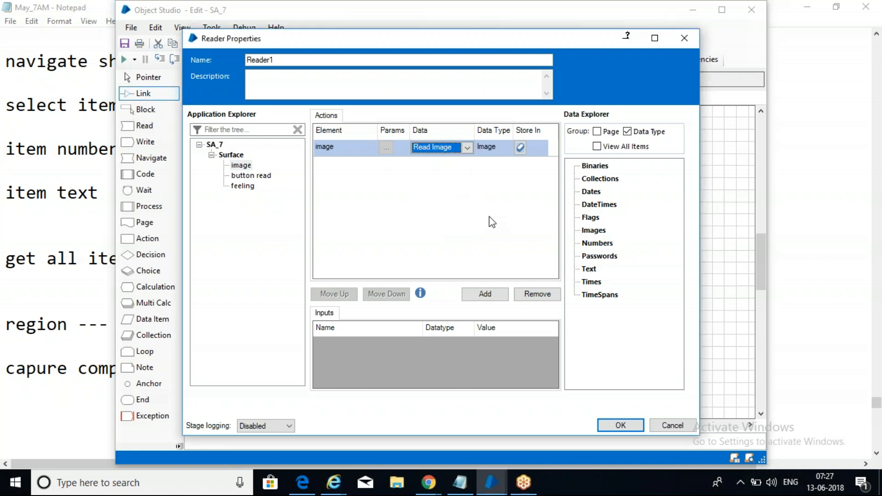
click(521, 147)
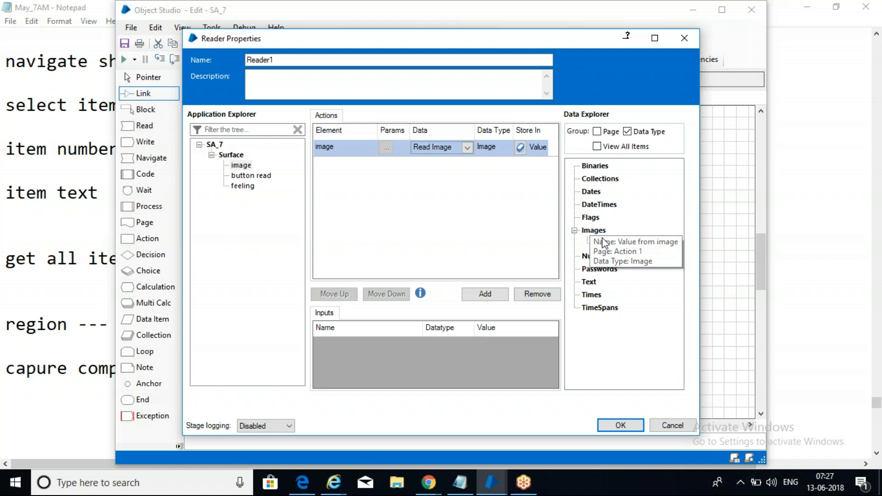
click(603, 243)
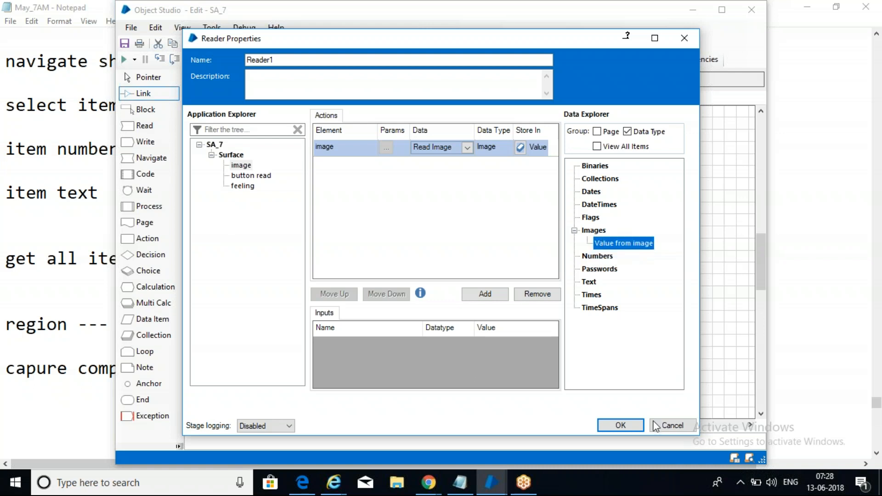
click(621, 426)
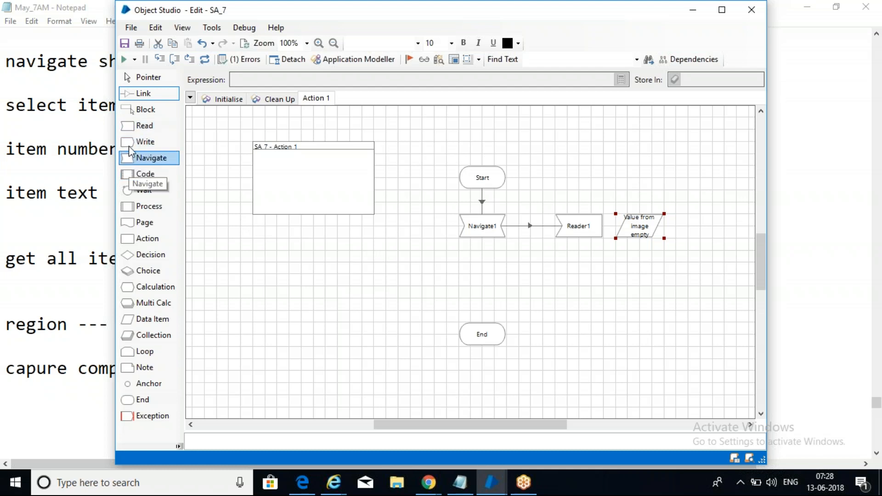
Step: Add Reader2 below Reader1, reading button read with Read Text with OCR
drag(132, 133, 586, 282)
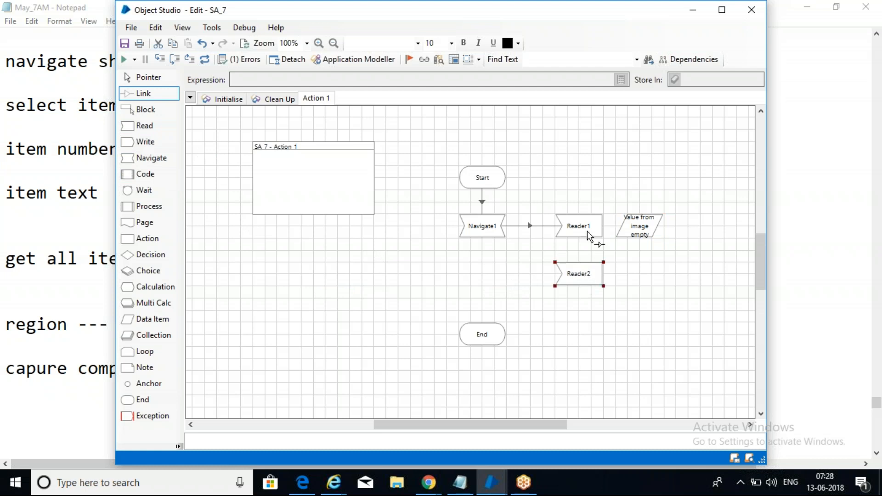
double_click(585, 273)
drag(258, 176, 345, 147)
click(442, 147)
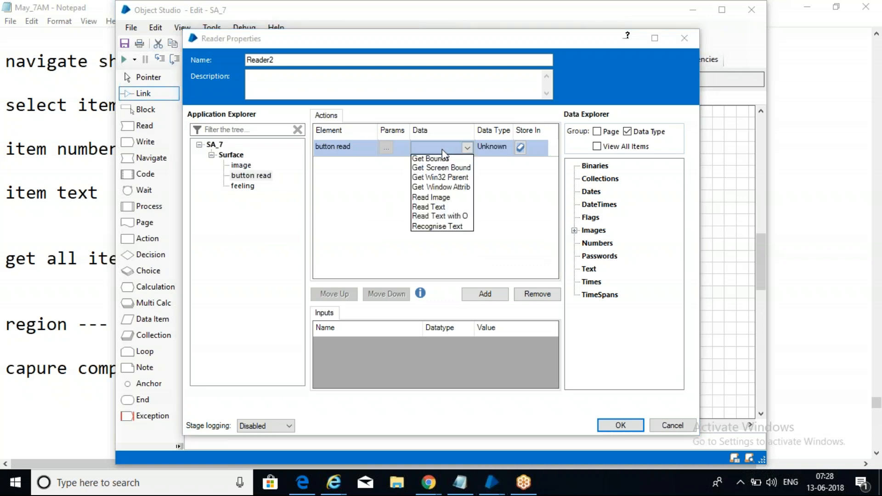
click(453, 217)
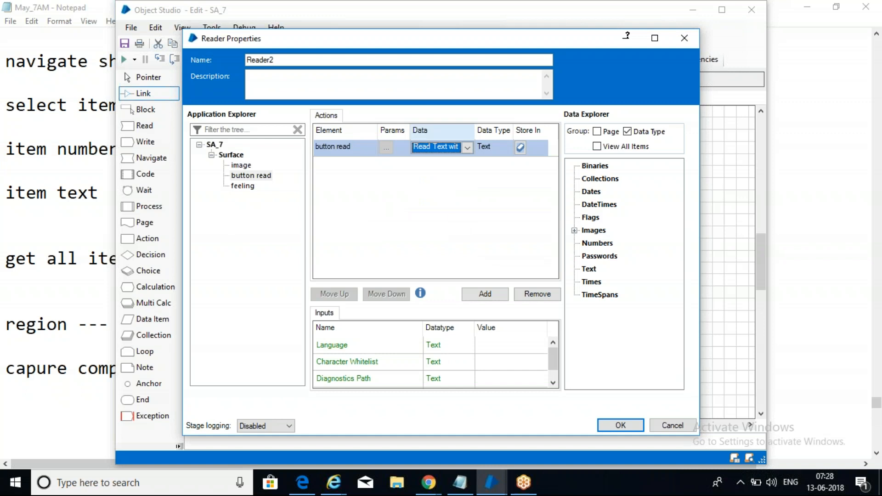
Step: Store Reader2's OCR result in a new Text data item named 'value from button'
click(655, 37)
drag(382, 98, 442, 98)
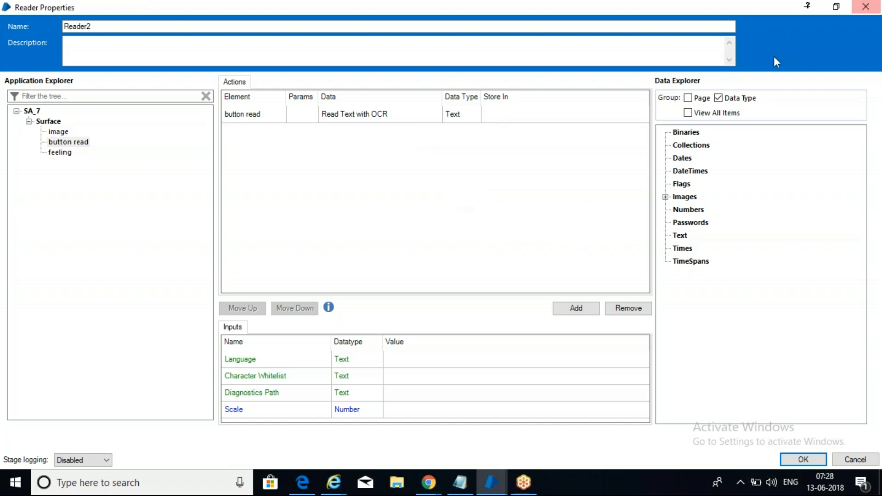
click(563, 119)
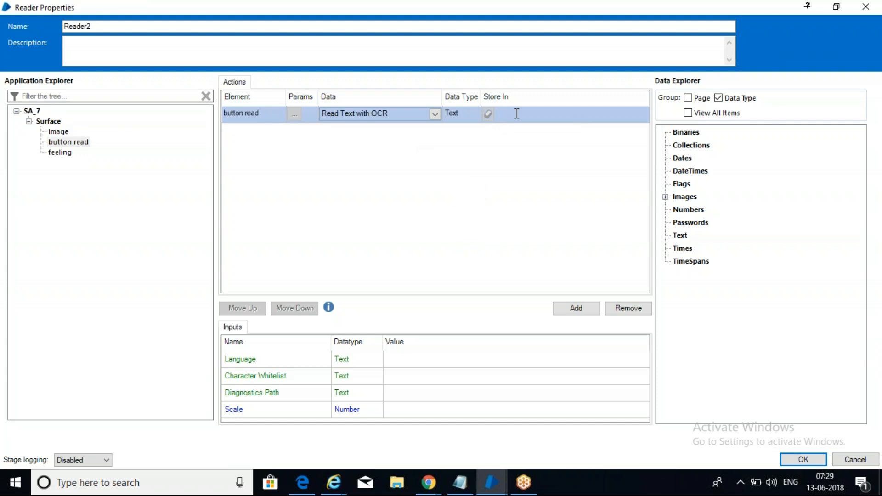
text(value from button)
click(493, 120)
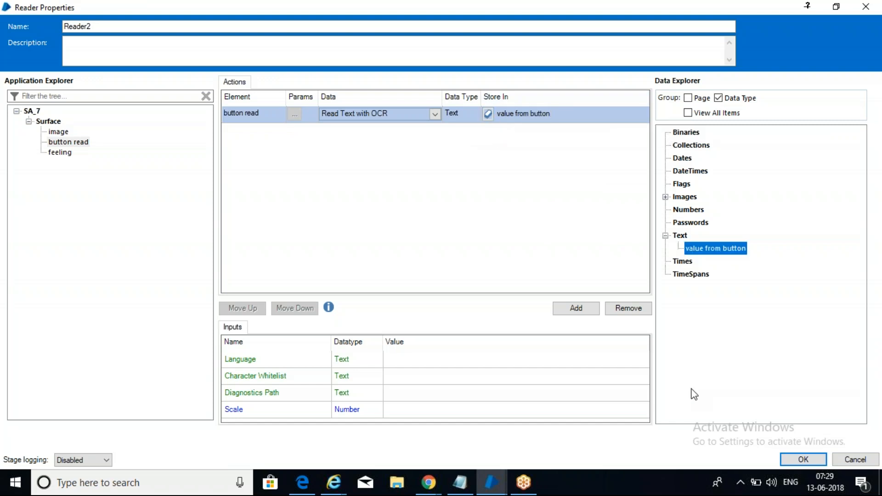
click(787, 460)
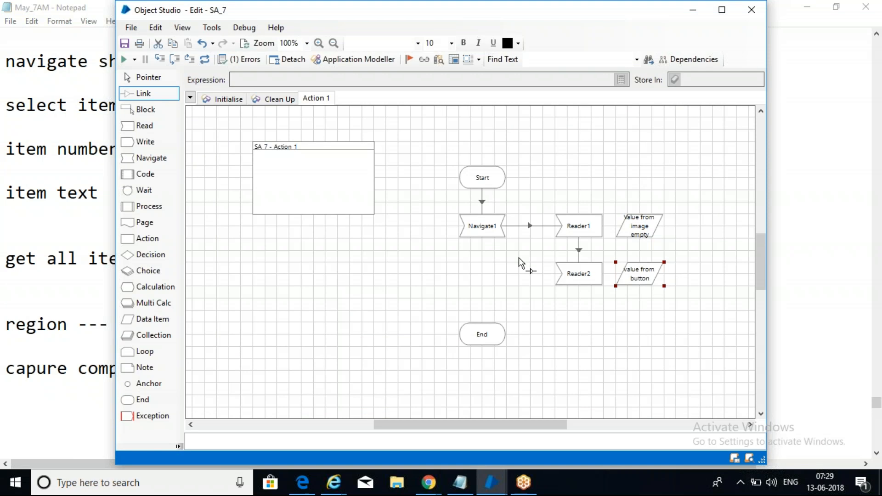
Step: Place a Navigate2 stage below Reader2 and link Reader2 through it to End
drag(157, 160, 480, 283)
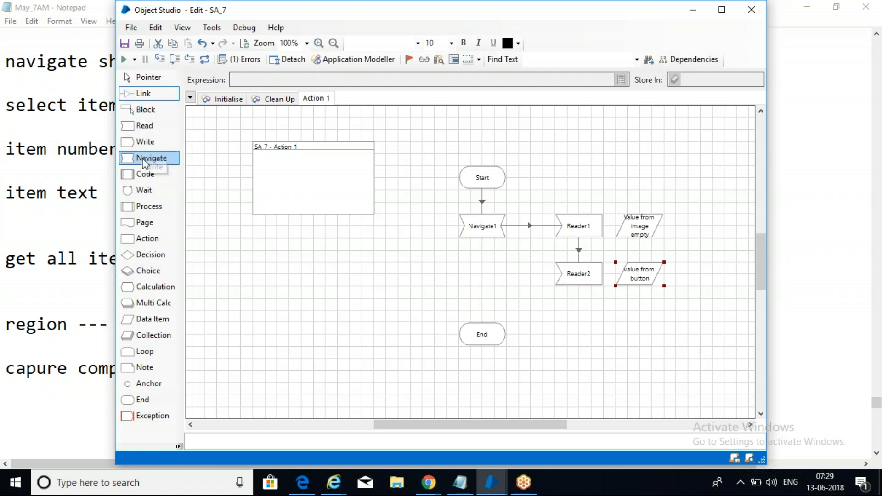
drag(149, 159, 486, 280)
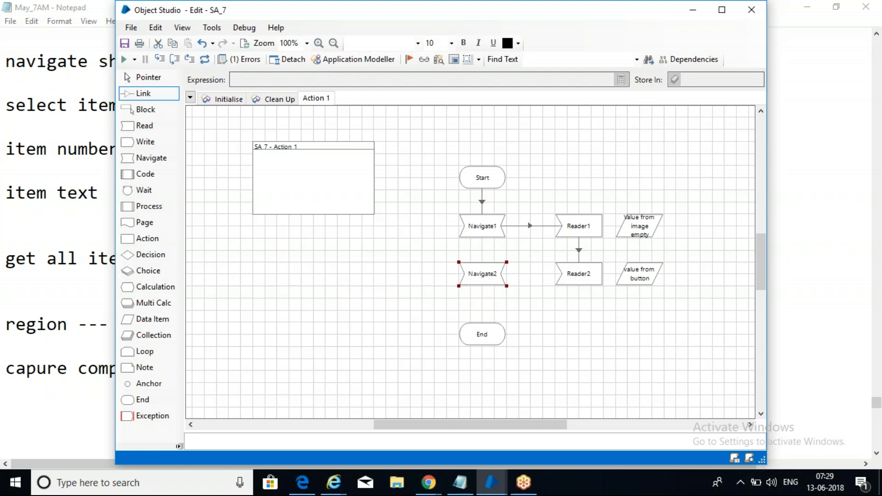
mouse_move(575, 278)
mouse_down()
mouse_move(485, 276)
mouse_move(491, 337)
mouse_move(484, 337)
mouse_up()
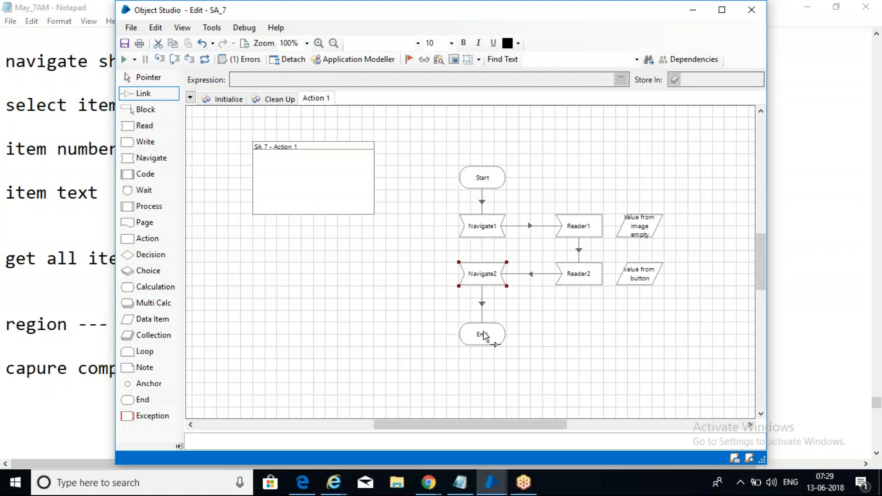
Step: Set Navigate2 to Click Centre on the feeling element, then recheck the diagram
double_click(483, 283)
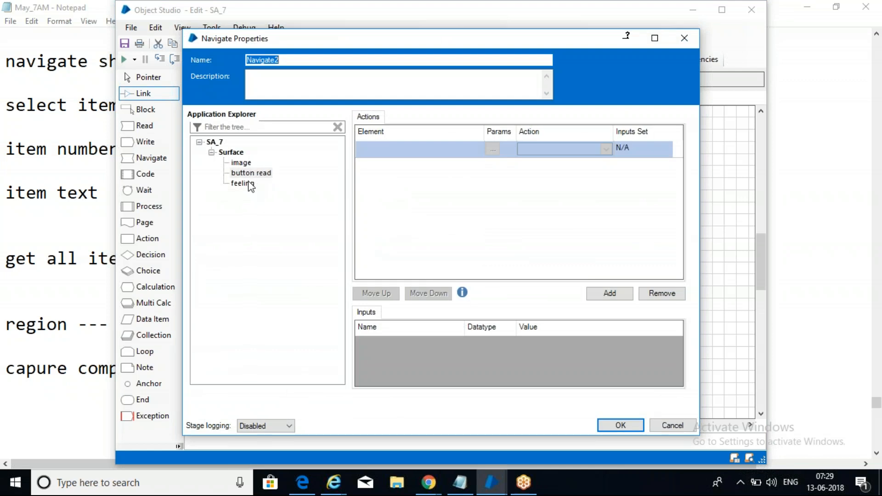
drag(248, 186, 391, 156)
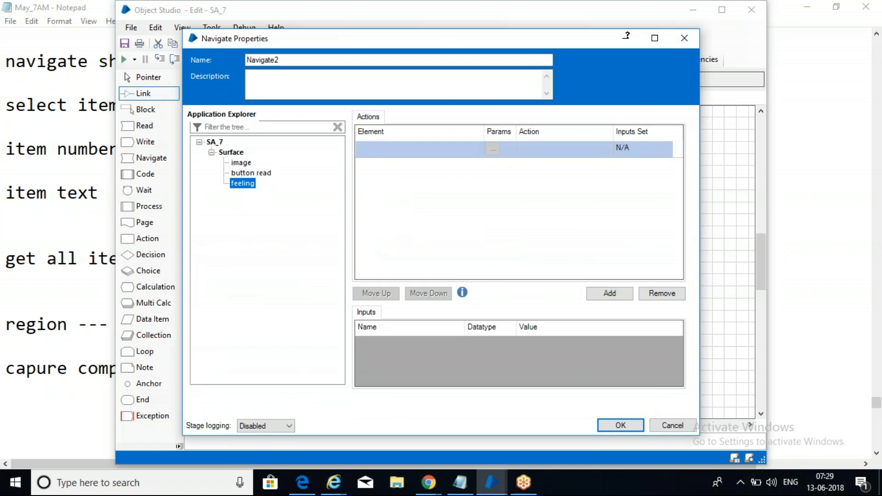
click(575, 145)
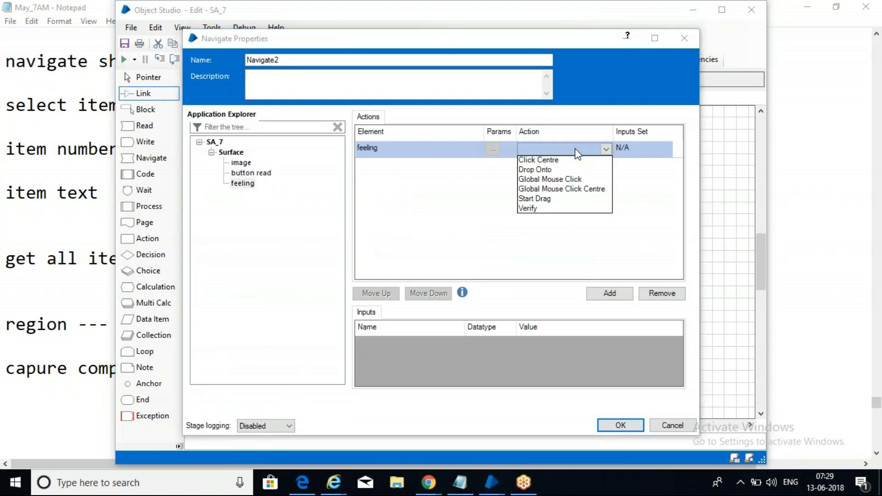
click(565, 160)
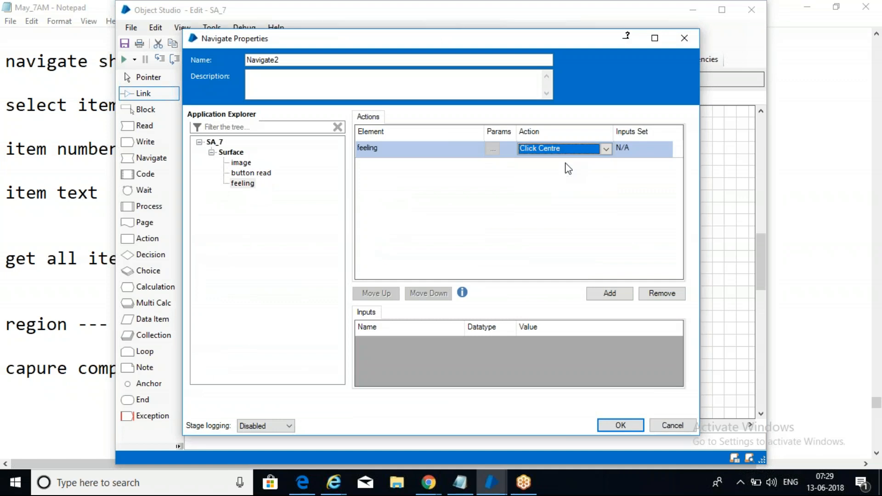
click(622, 425)
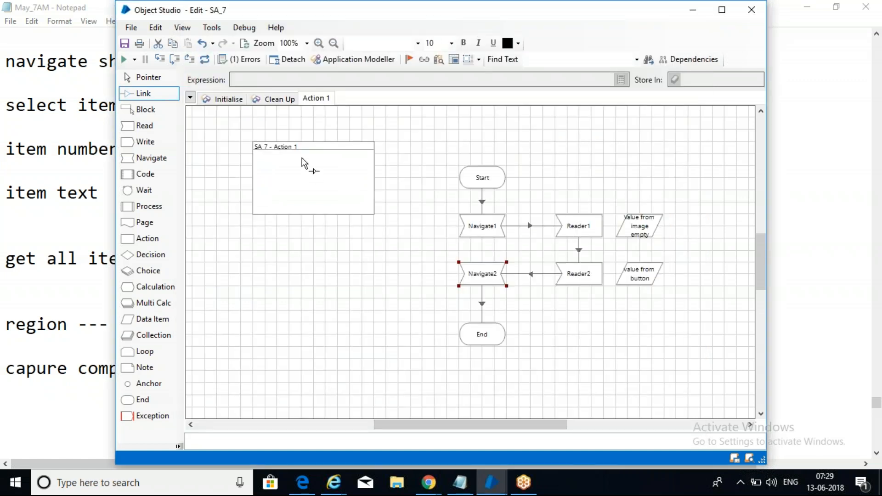
click(204, 59)
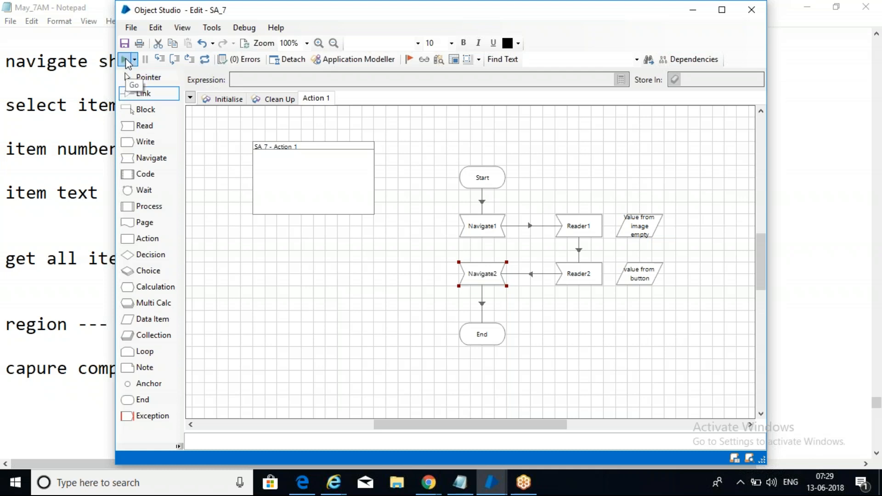
Step: Run Action 1, dismiss the application-already-launched error, and close the open browser
click(125, 60)
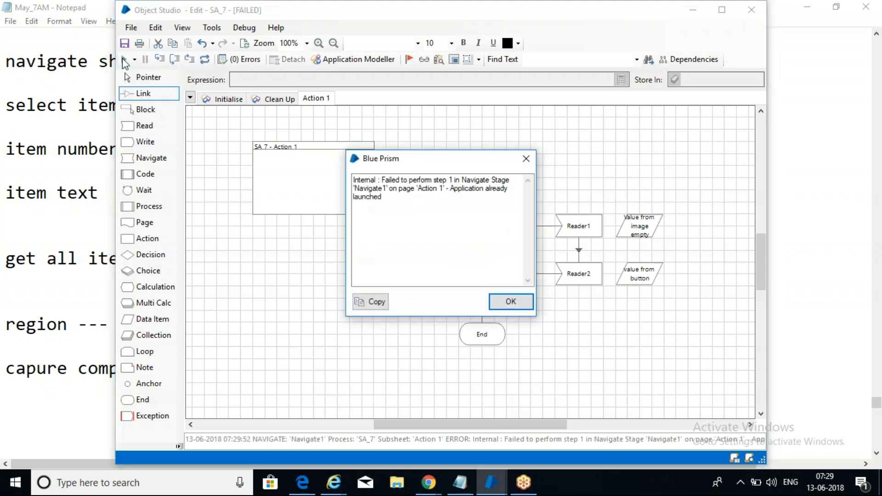
click(510, 302)
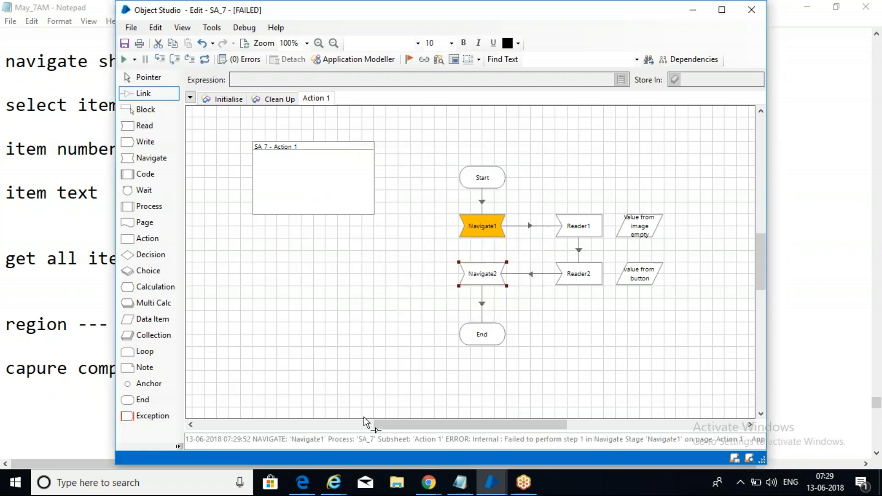
mouse_move(348, 486)
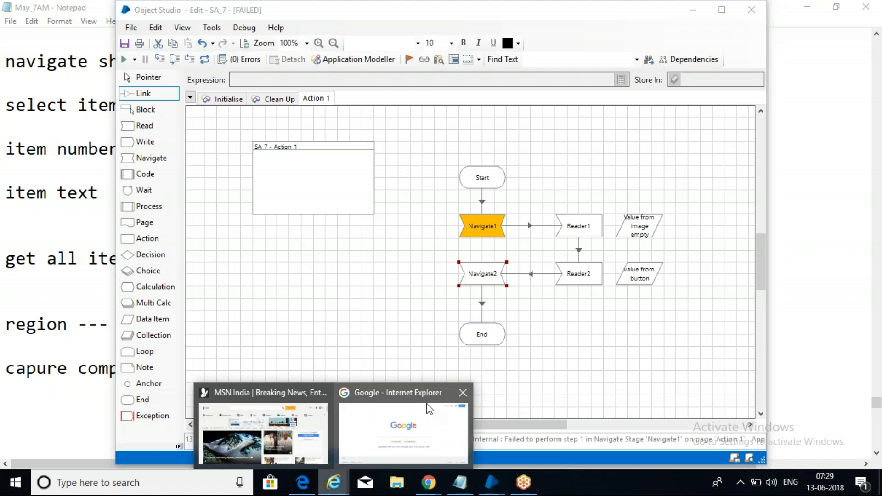
click(430, 409)
click(863, 7)
Step: Reset and rerun Action 1 to completion, then minimize the browser
click(206, 61)
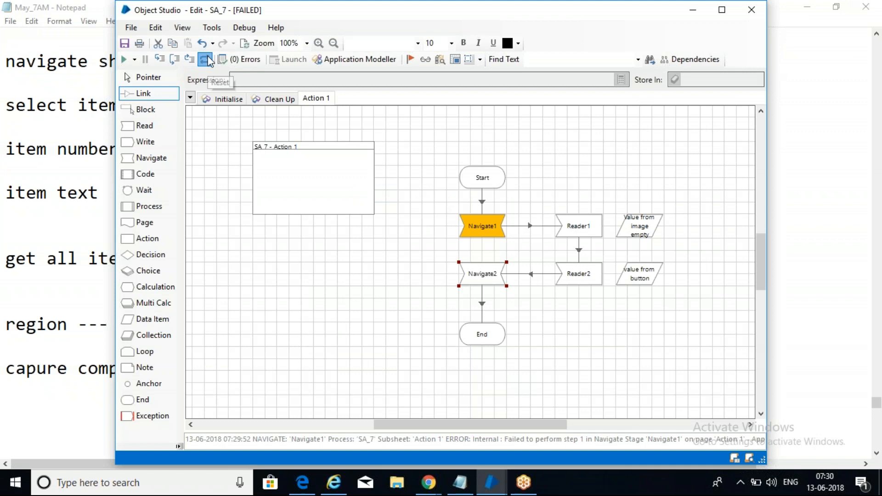
click(124, 60)
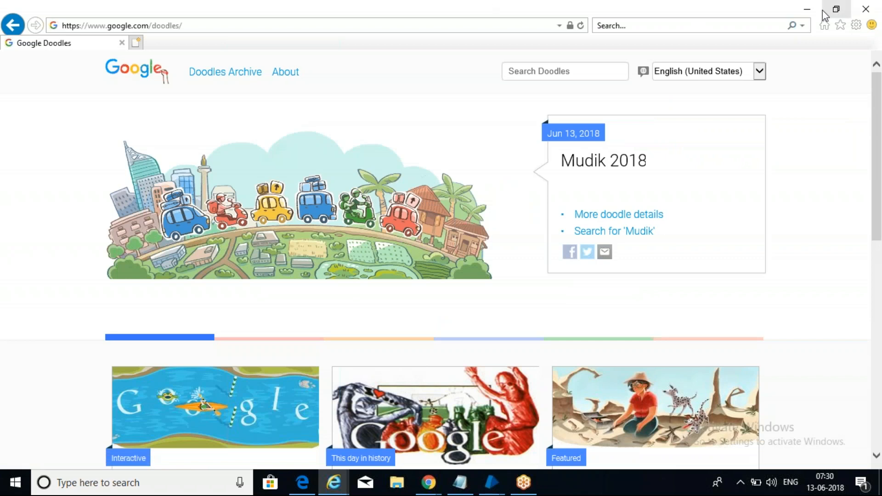
click(808, 10)
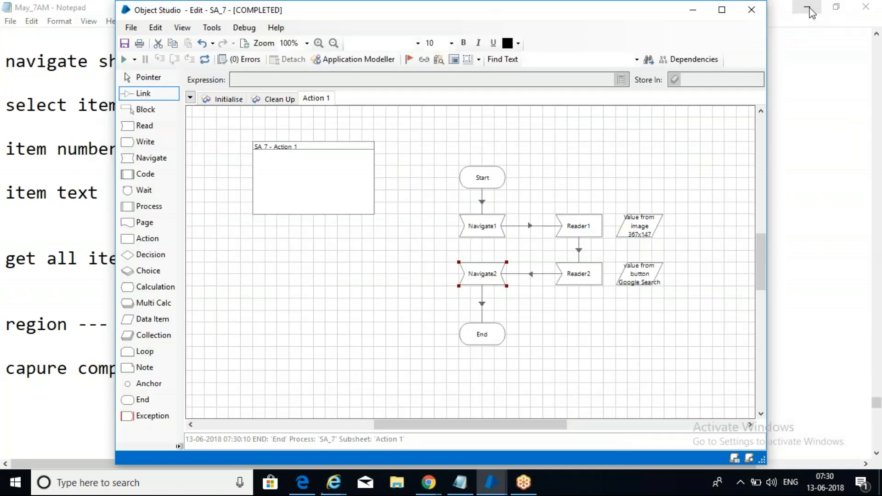
double_click(655, 286)
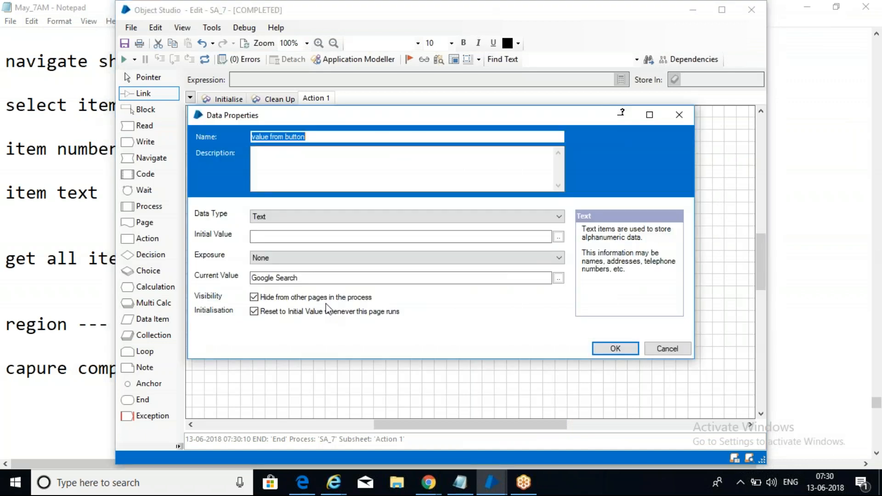
drag(311, 278, 252, 278)
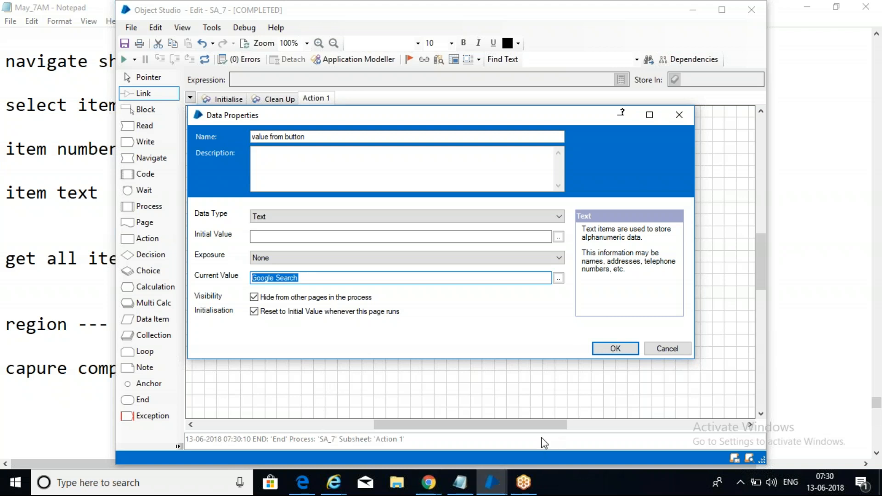
click(671, 355)
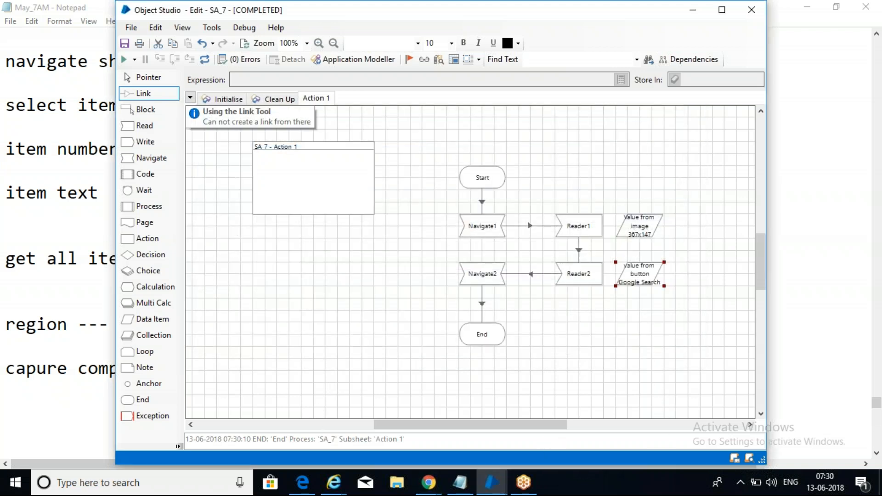
double_click(639, 230)
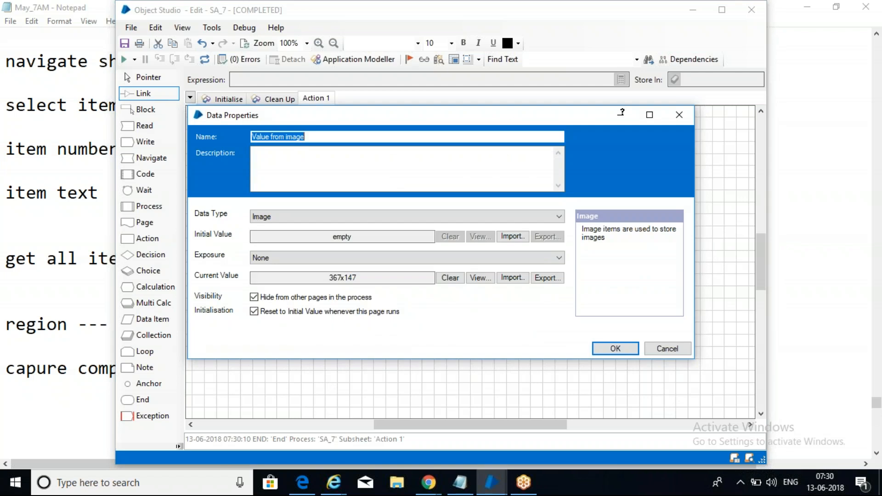
click(481, 278)
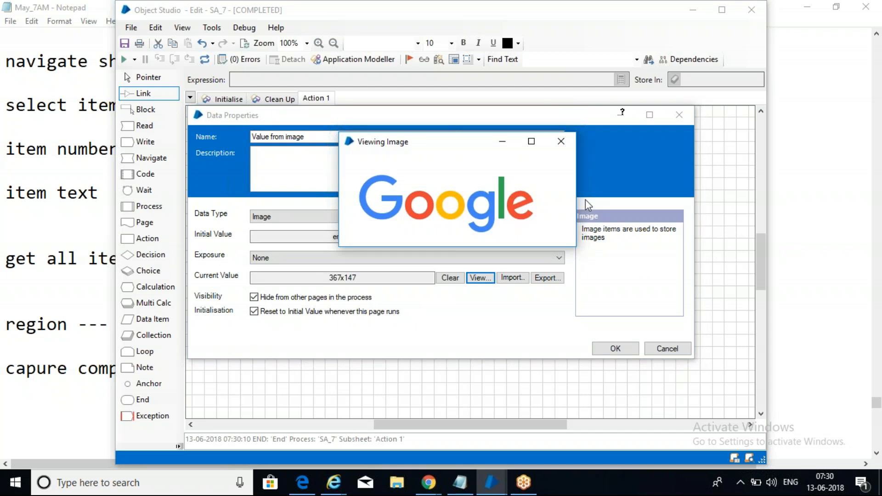
click(561, 141)
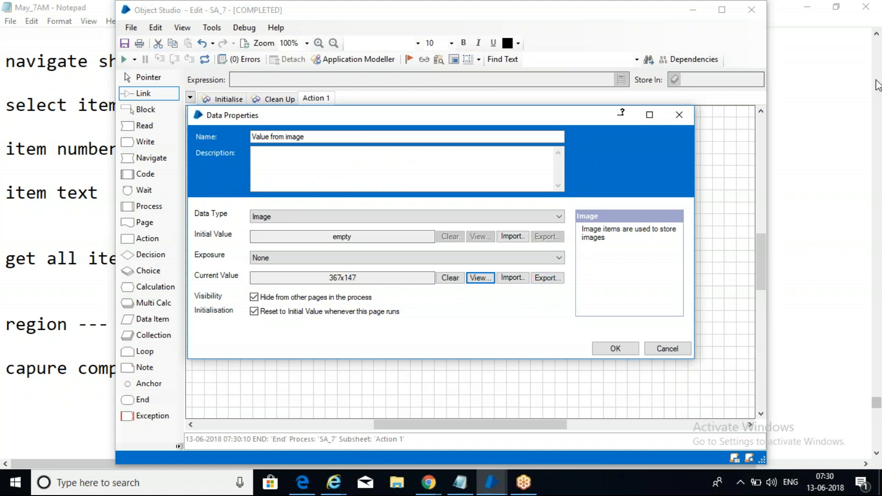
click(663, 349)
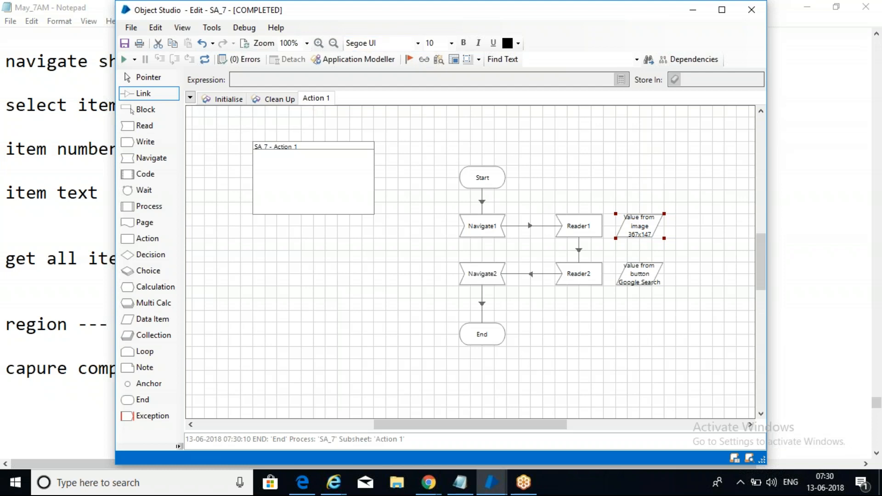
Step: Save the SA_7 business object with Ctrl+S and the comment 'sa'
drag(349, 19, 322, 33)
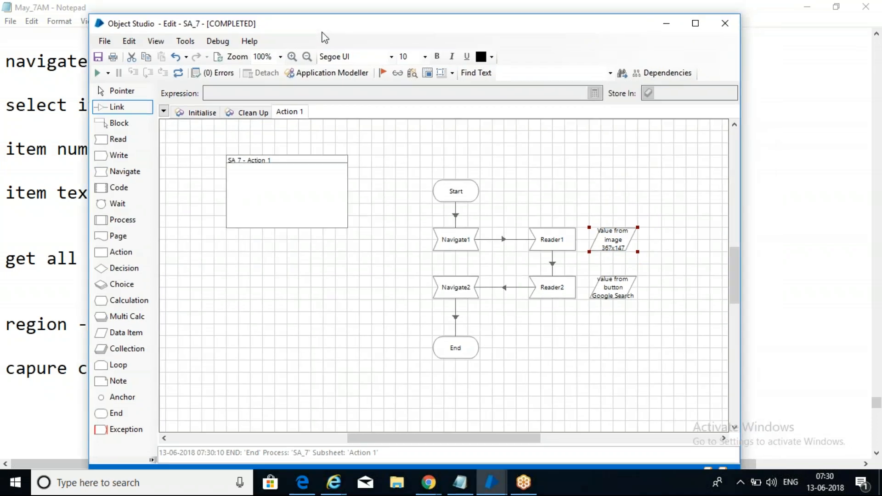
key(ctrl+s)
text(sa)
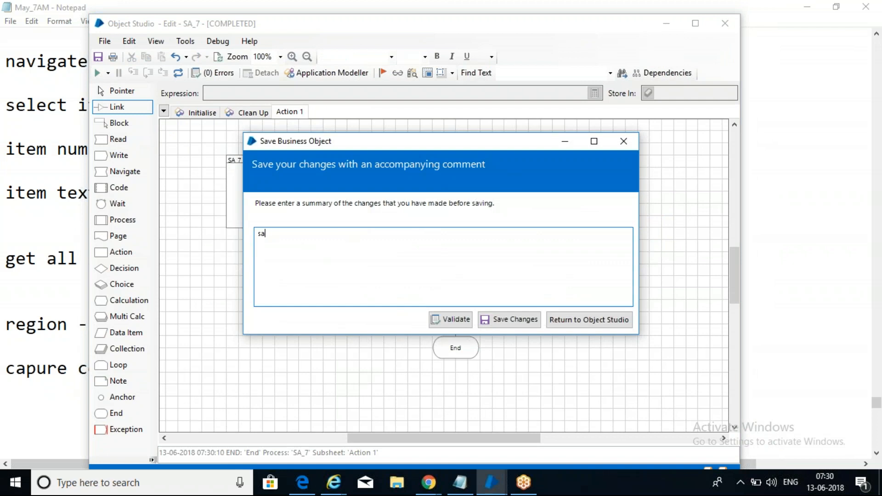
click(515, 321)
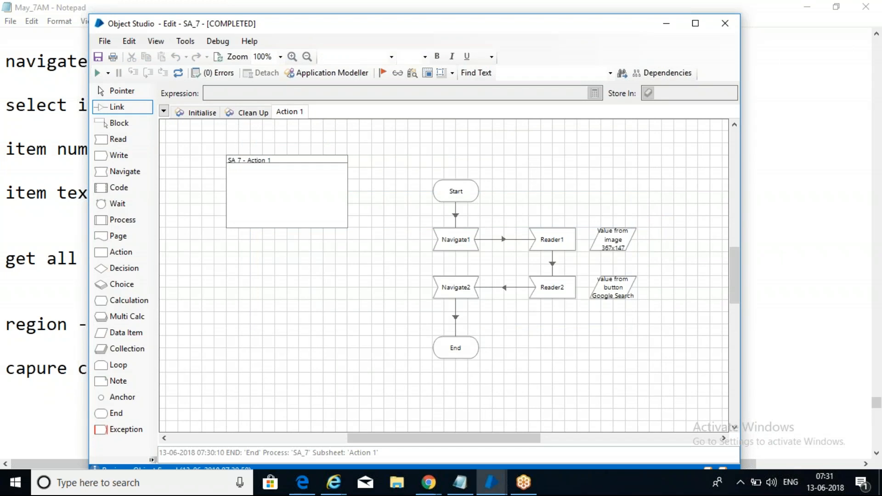
Step: Close Object Studio and add '(position)' after 'item number' in the notes
click(723, 29)
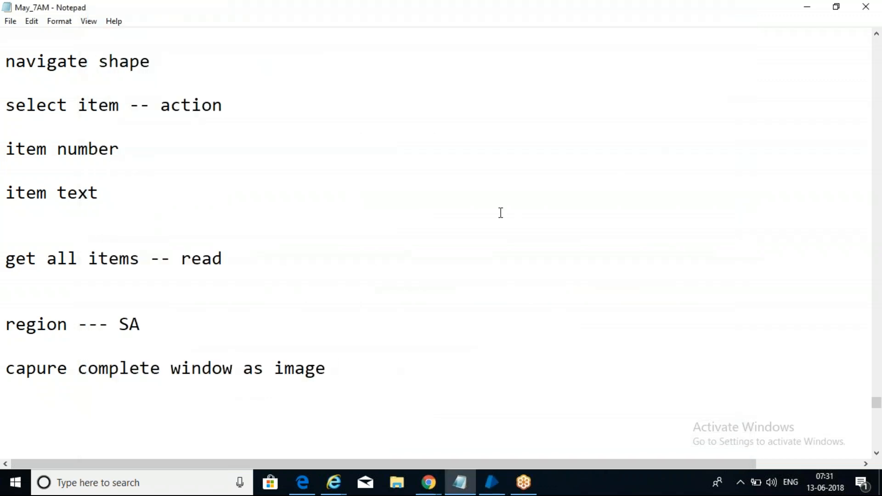
click(501, 213)
mouse_move(877, 407)
mouse_down()
mouse_move(877, 396)
mouse_move(877, 405)
mouse_up()
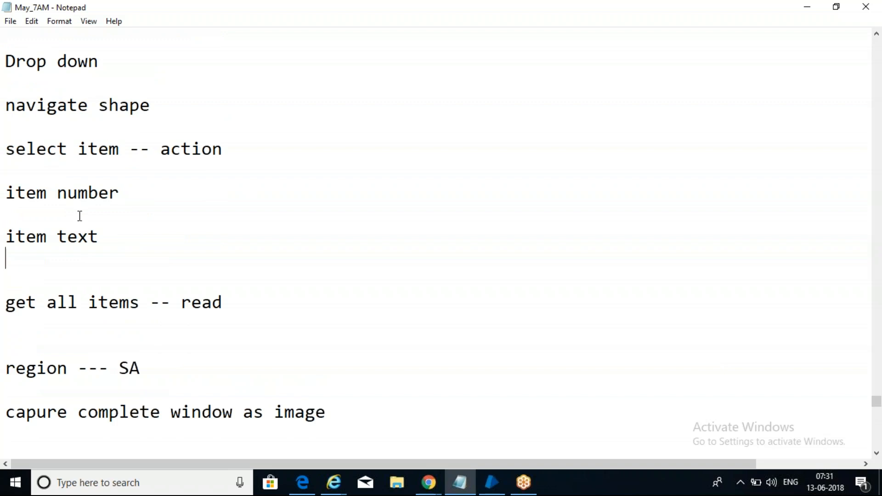
click(147, 193)
text((position )
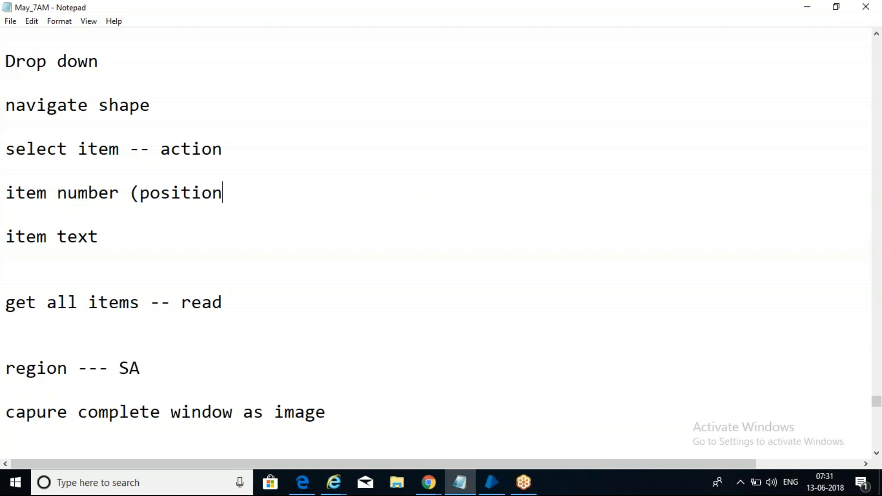
text())
Step: Move to the end of the capture-window line, then switch to Blue Prism Studio
click(149, 301)
click(269, 339)
click(401, 408)
click(614, 12)
click(615, 18)
click(492, 483)
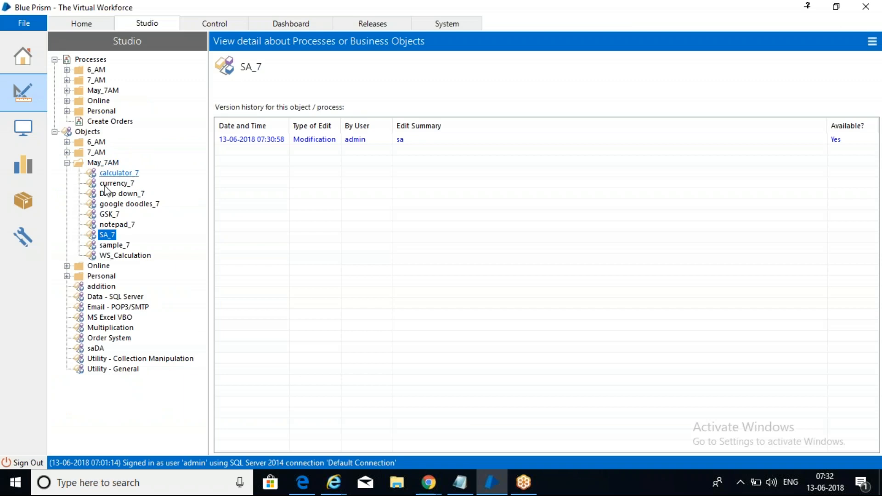
Step: Remove the trailing space, type 'Process --' on a new line, then switch to Blue Prism
click(459, 482)
key(BackSpace)
key(Return)
key(Return)
key(Return)
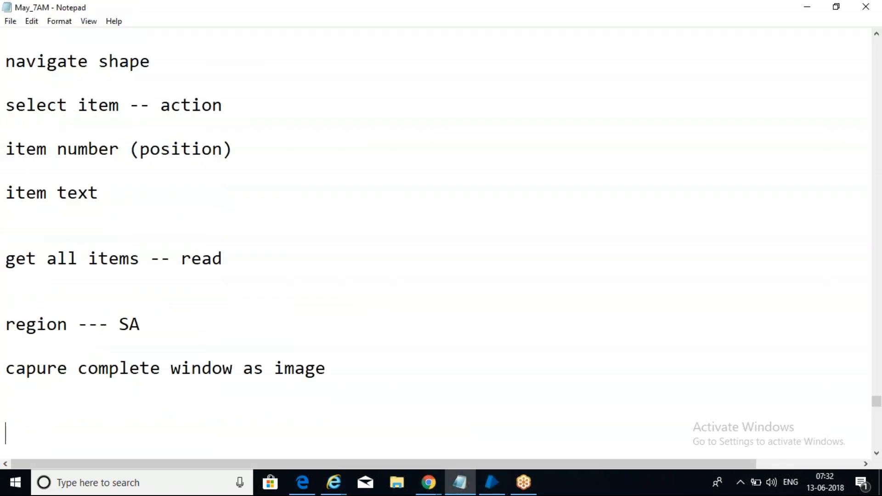
text(Proces)
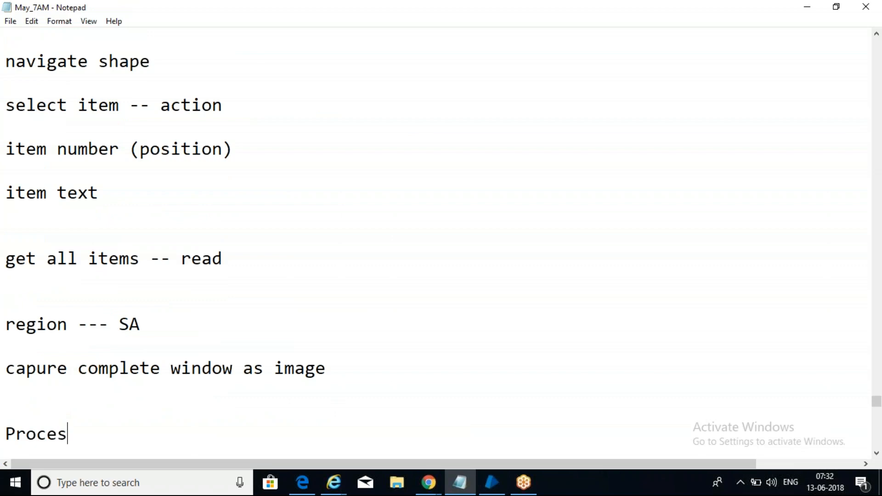
text(s --)
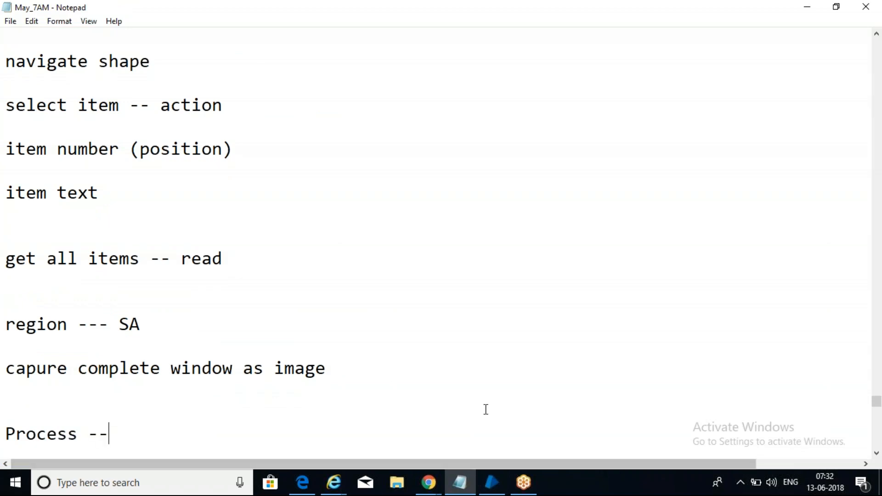
click(714, 290)
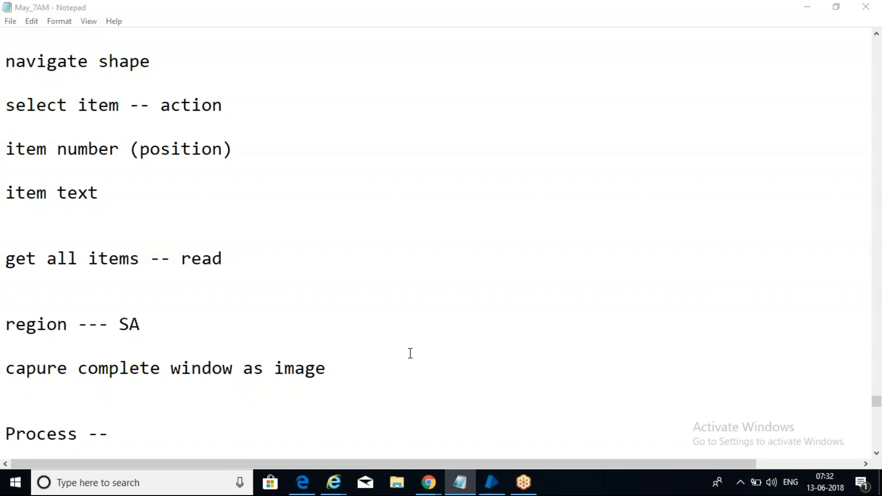
click(134, 425)
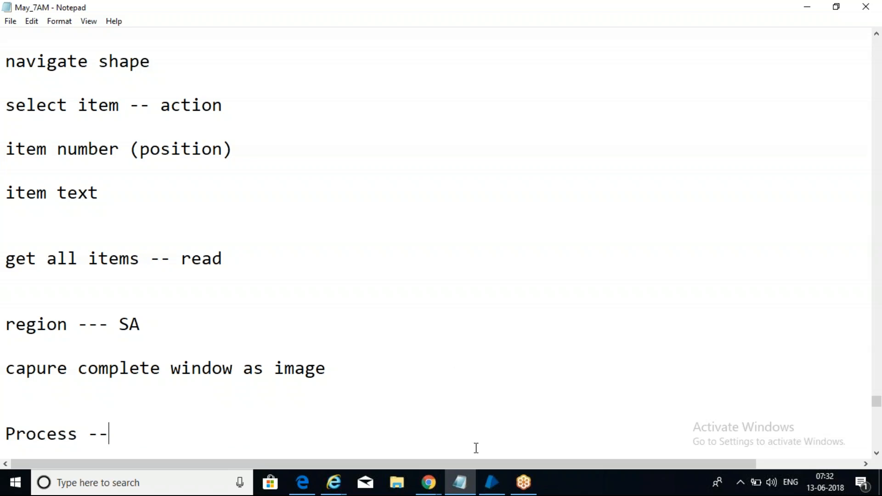
click(489, 477)
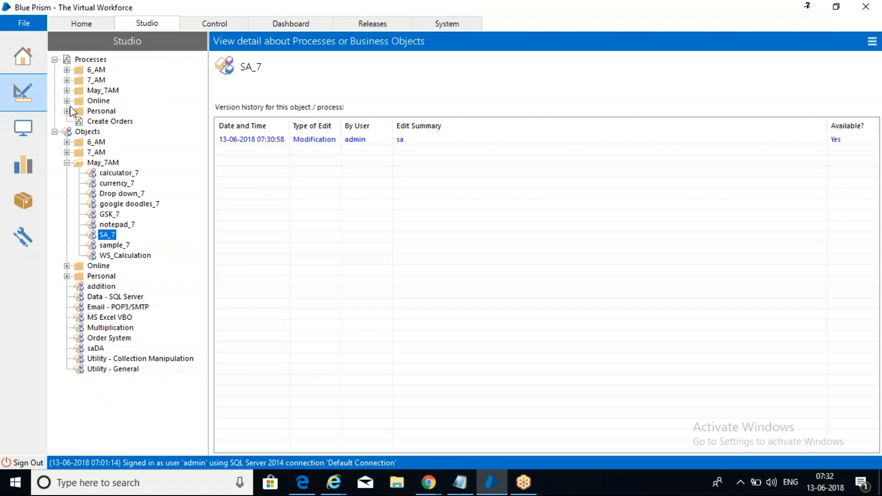
Step: Create 'Process_7' from the May_7AM group's Create Process option and open it in Process Studio
click(66, 90)
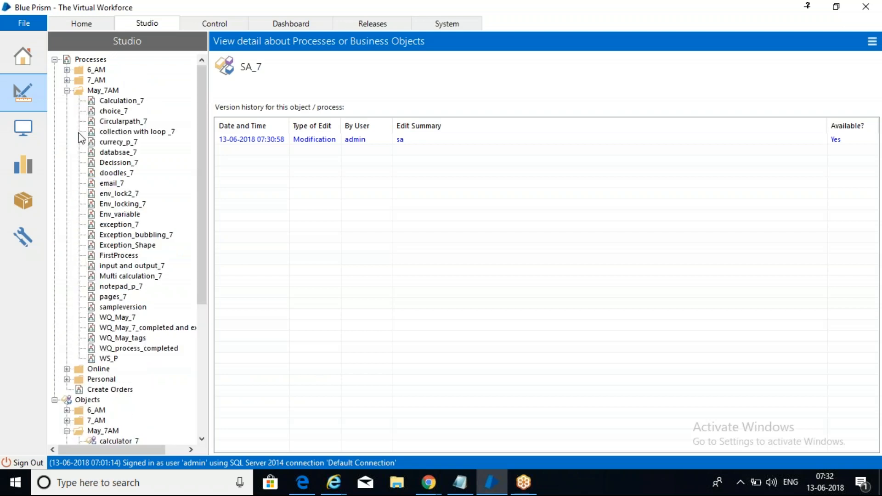
click(113, 91)
right_click(113, 94)
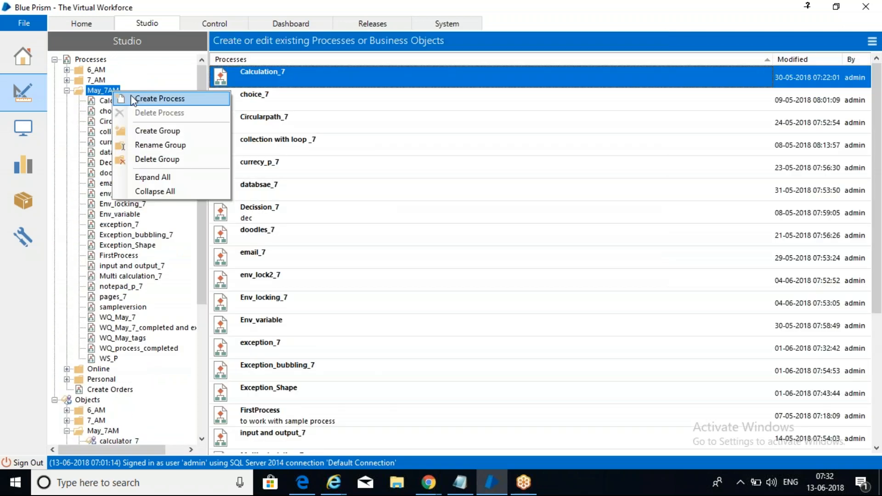
click(133, 99)
text(Process)
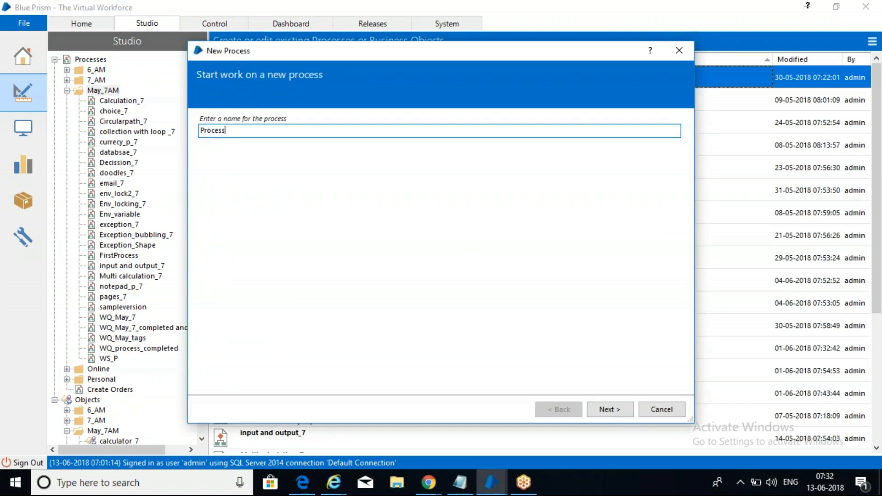
text(_7)
click(616, 409)
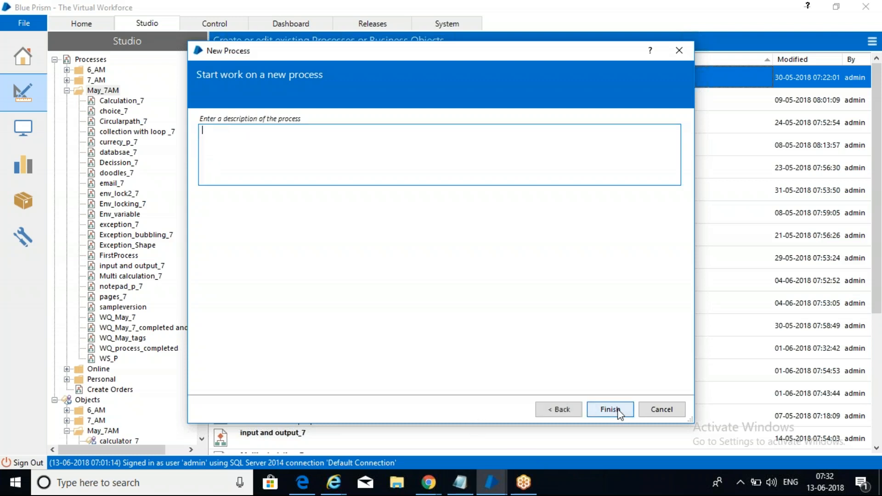
click(611, 409)
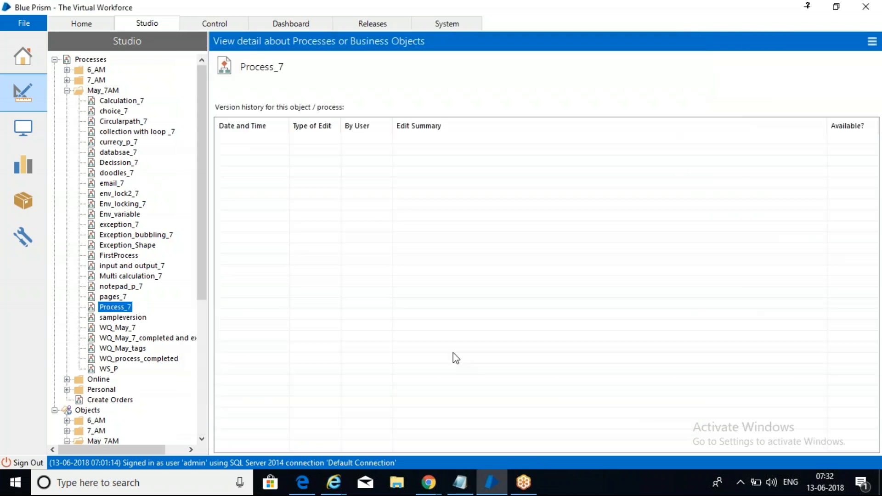
double_click(108, 310)
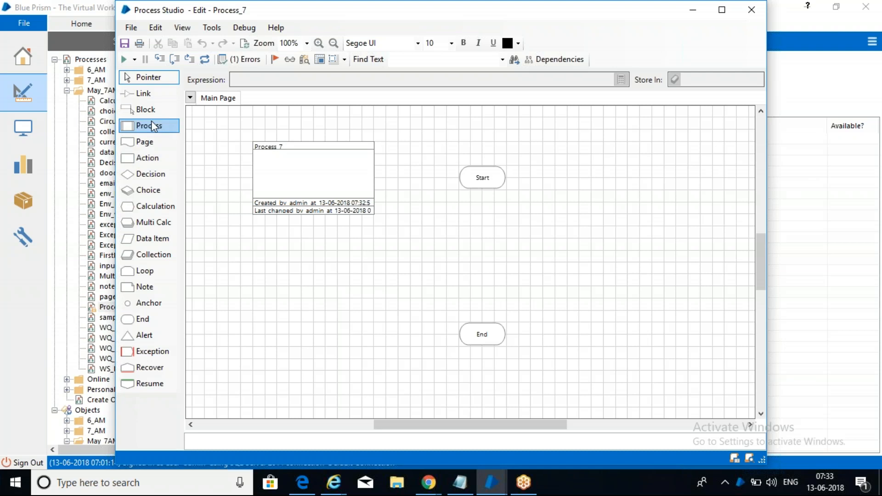
Step: Add a Process1 stage below Start, link Start to it, and set it to call Calculation_7
drag(151, 120, 478, 235)
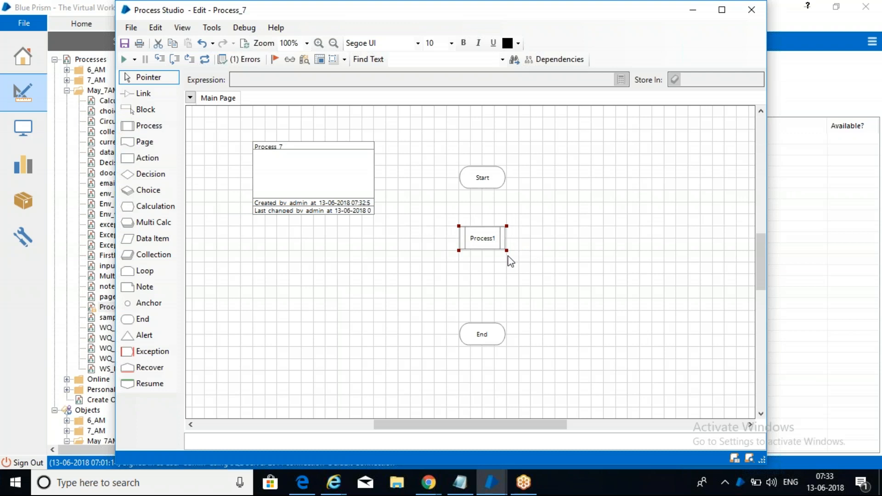
click(152, 93)
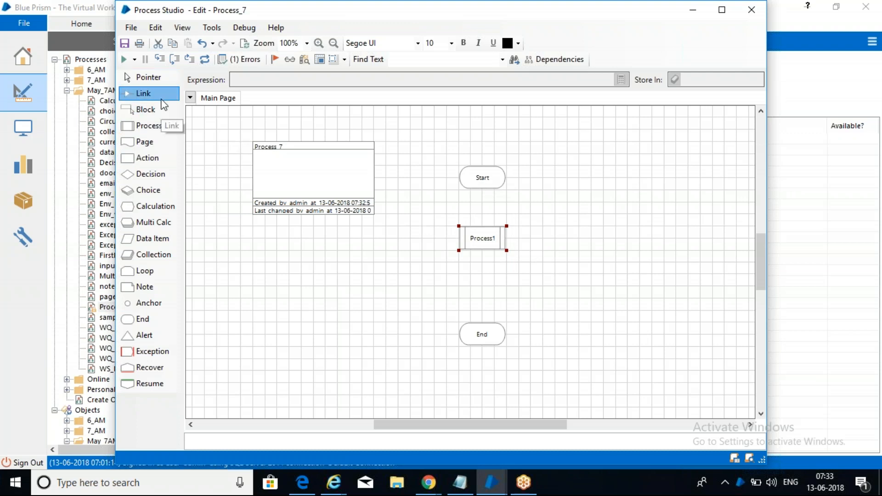
drag(488, 180, 491, 242)
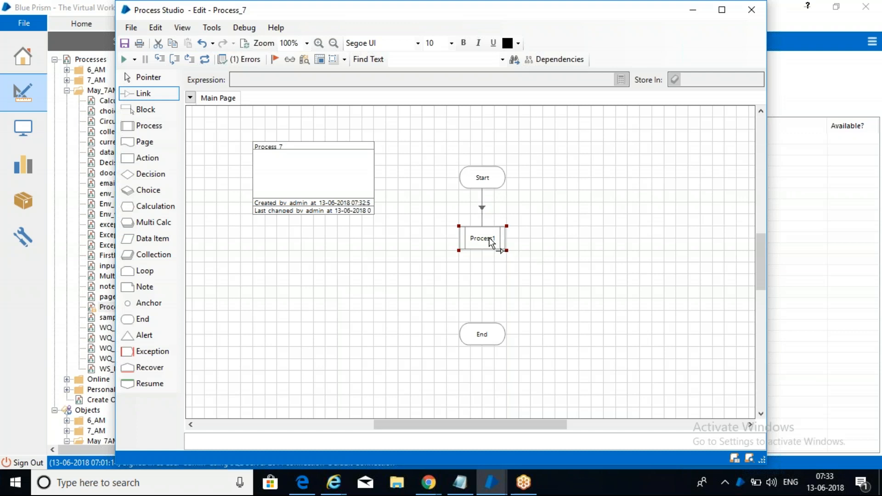
double_click(491, 242)
click(303, 117)
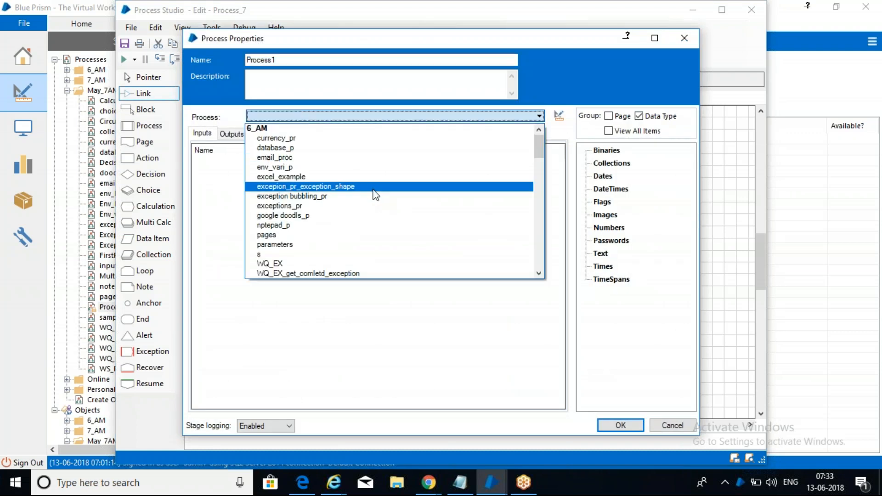
drag(544, 142, 542, 183)
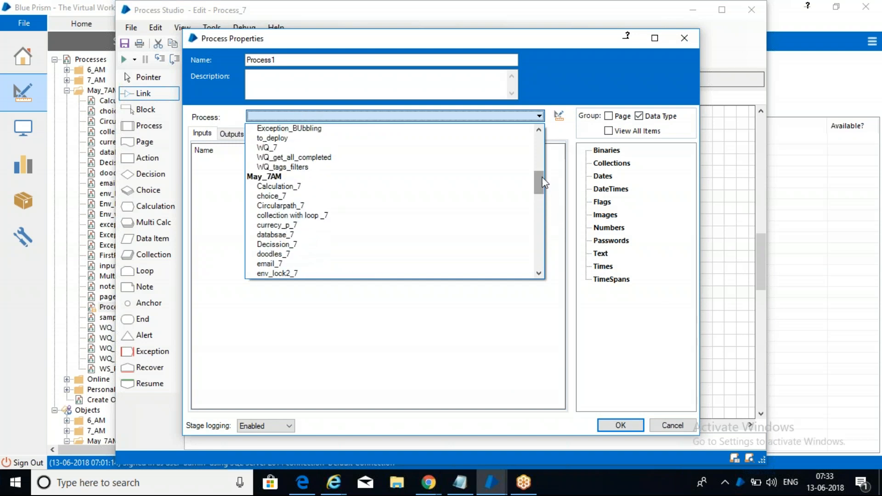
click(336, 188)
click(336, 188)
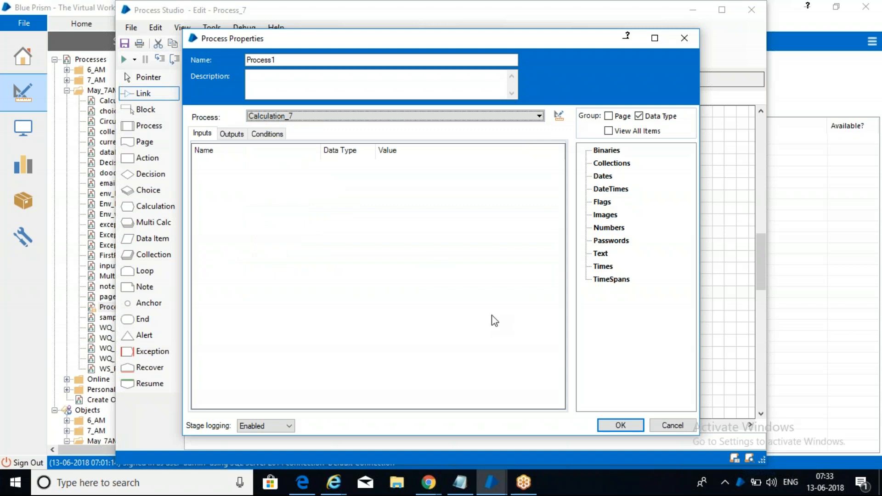
click(623, 425)
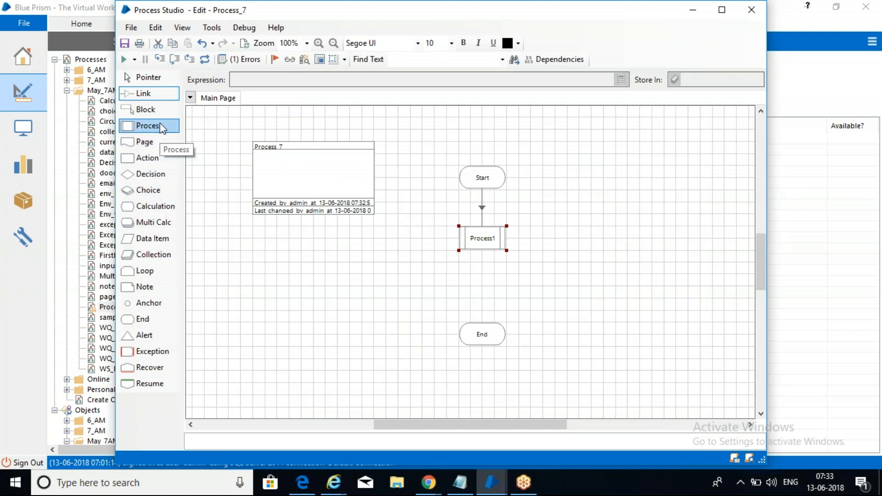
Step: Add a Process2 stage calling choice_7, linking Process1 to Process2 and Process2 to End
drag(148, 126, 565, 239)
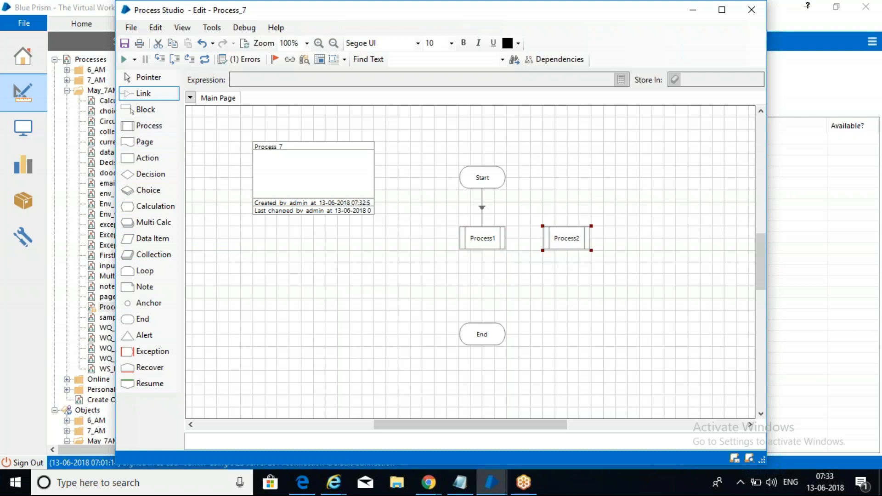
drag(496, 243, 558, 243)
double_click(562, 239)
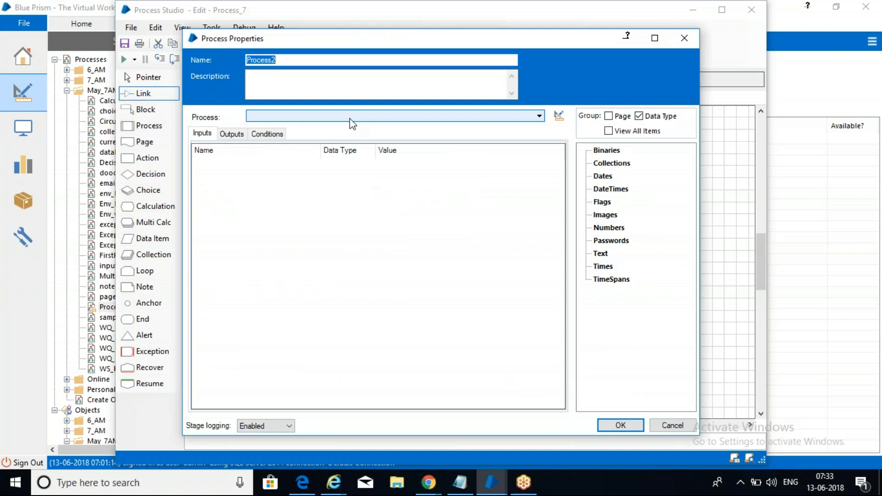
click(351, 120)
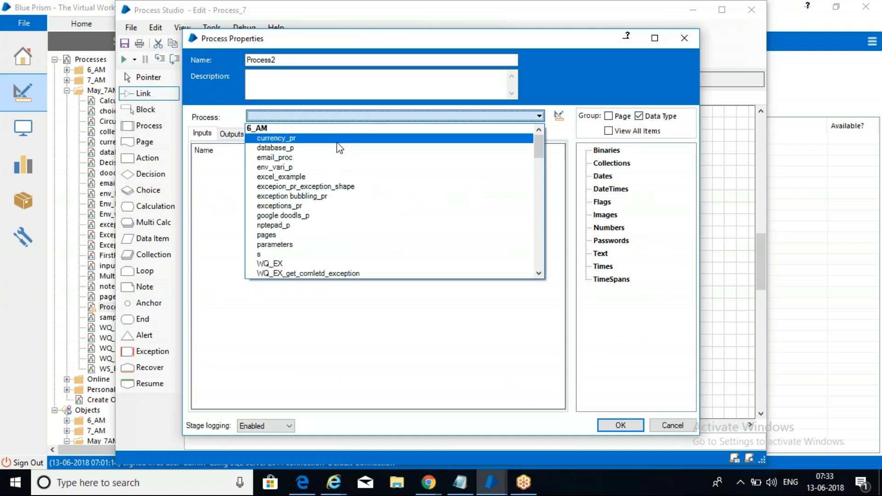
drag(542, 151, 547, 189)
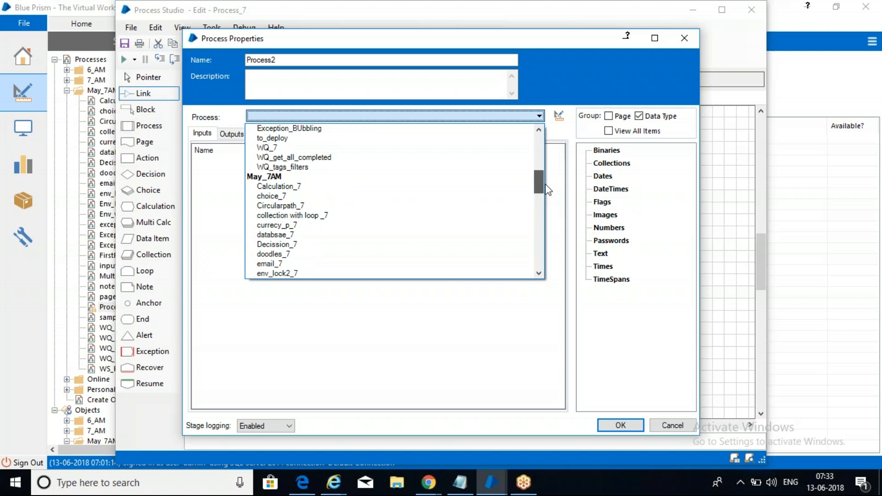
click(320, 198)
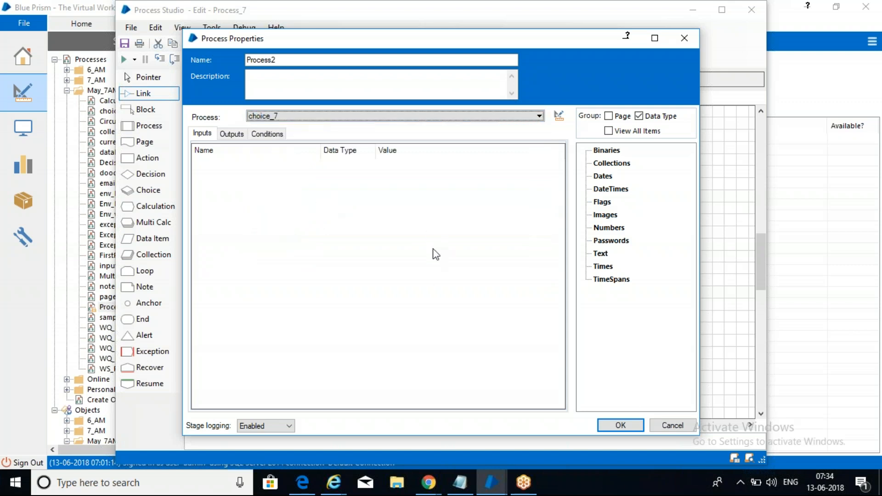
click(621, 426)
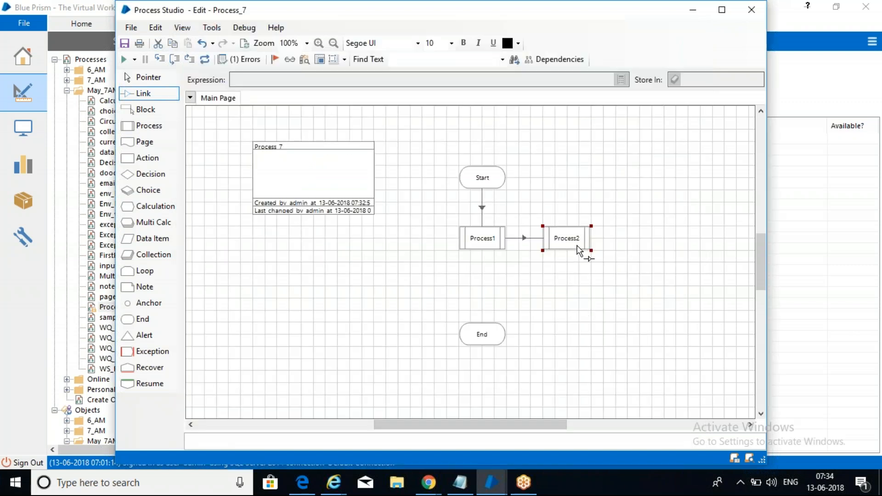
drag(577, 244, 494, 340)
Step: Check Process_7 for errors and run it
click(206, 59)
click(127, 65)
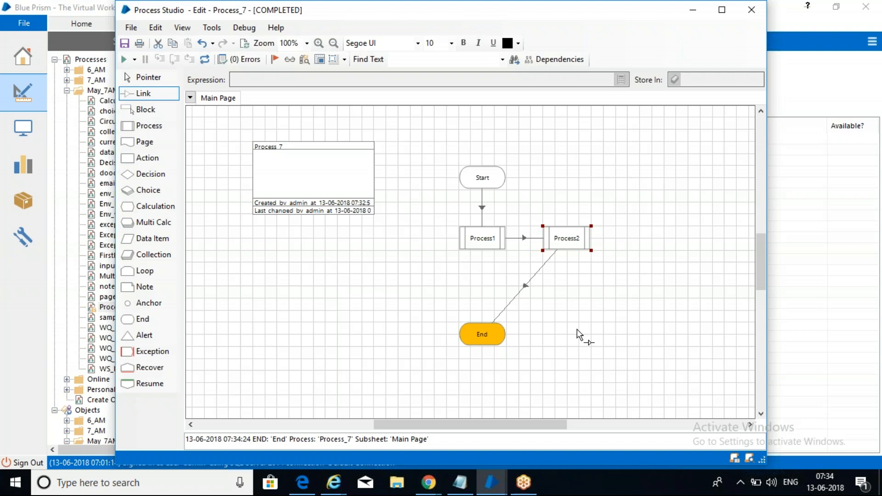
click(651, 266)
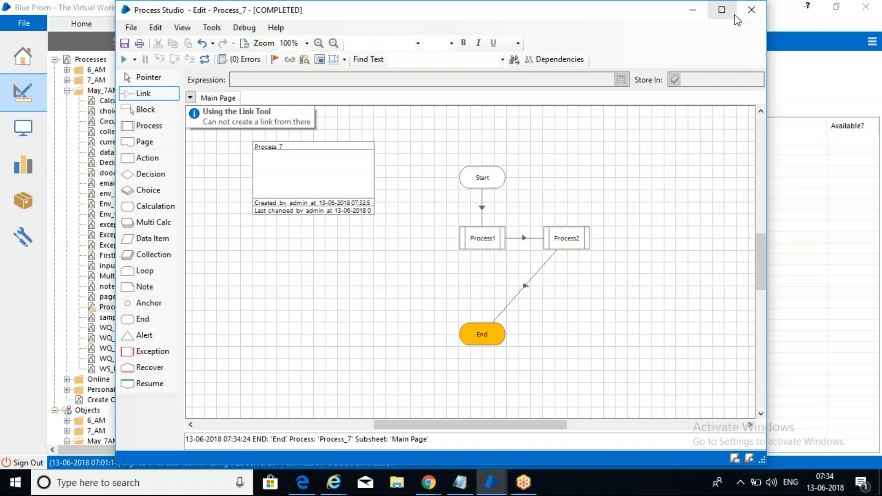
Step: Save Process_7 with the comment 'sa' and close the process editor
key(ctrl+s)
text(sa)
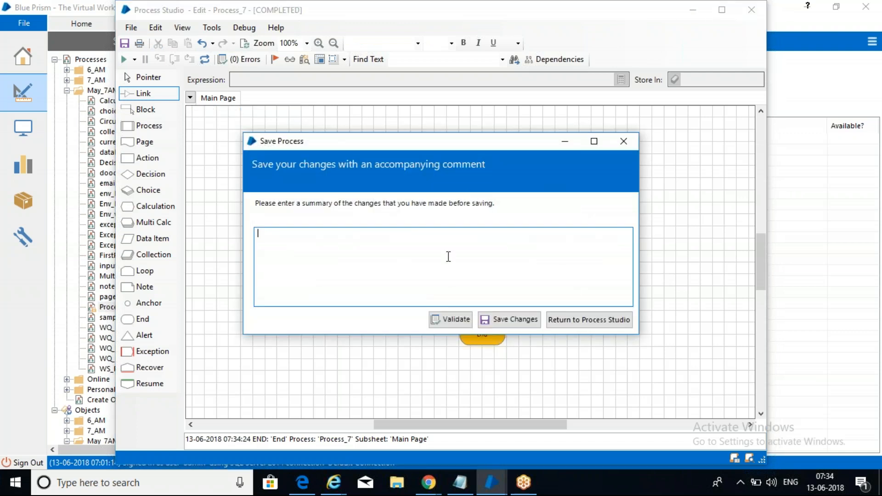
click(514, 319)
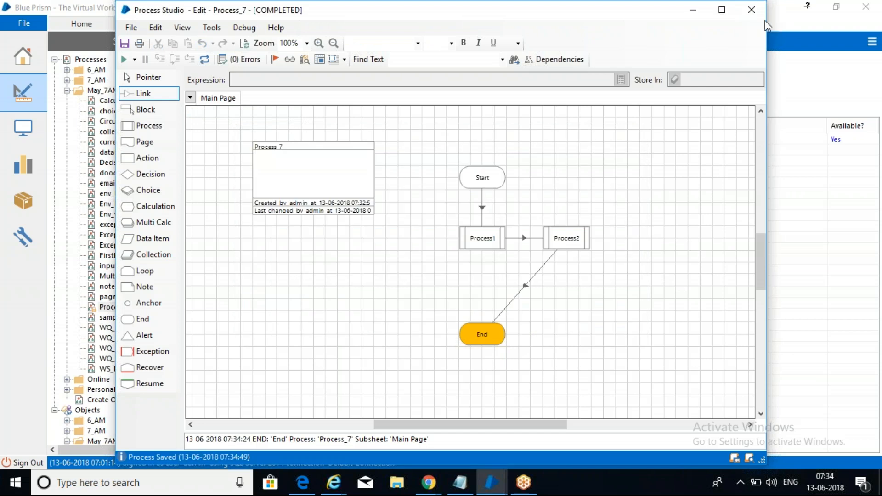
click(757, 11)
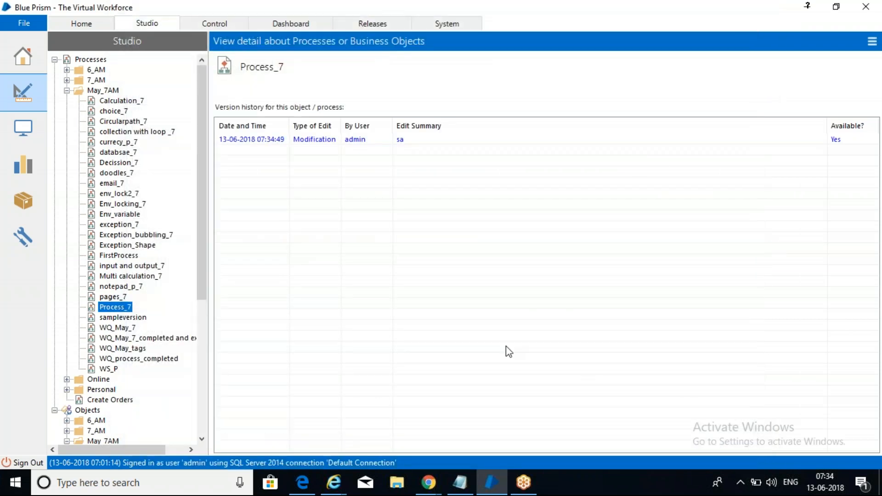
Step: Under 'Process --' in the May_7AM notes, list BRD, hld and LLD on separate lines
click(458, 487)
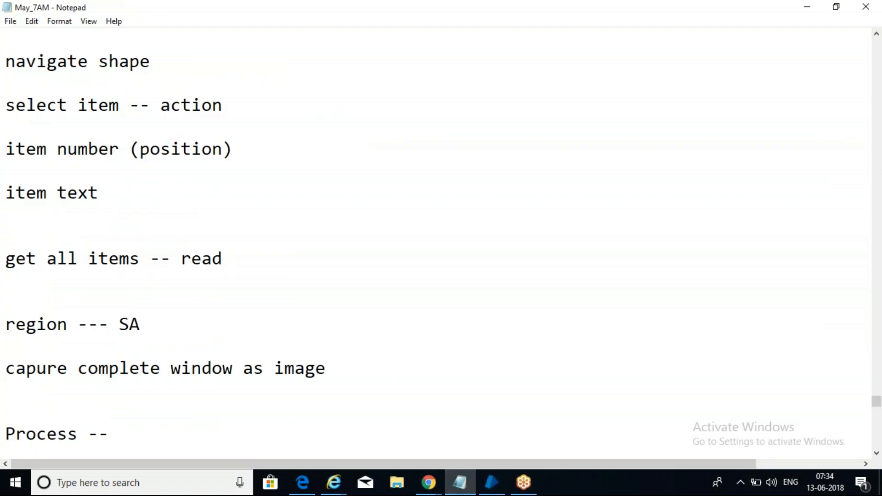
key(Return)
key(Return)
key(Return)
text(BRD)
key(Return)
key(Return)
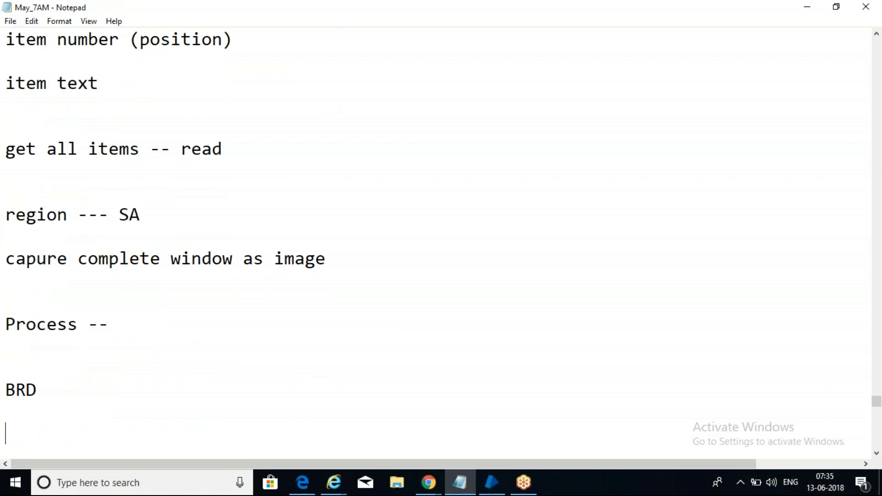
text(hld)
key(Return)
key(Return)
text(LLD)
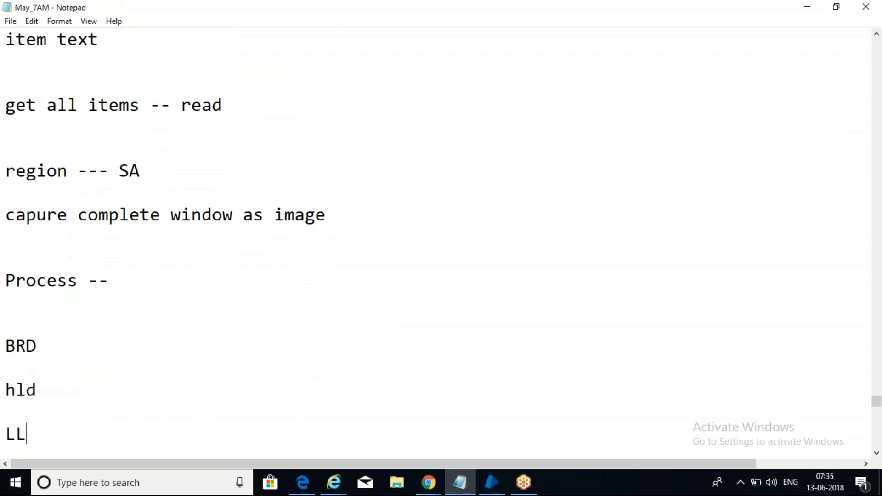
key(Return)
key(Return)
Step: Add the line 'Construction Document ( Mapping)' below LLD, correcting the spelling of Mapping
text(Constr)
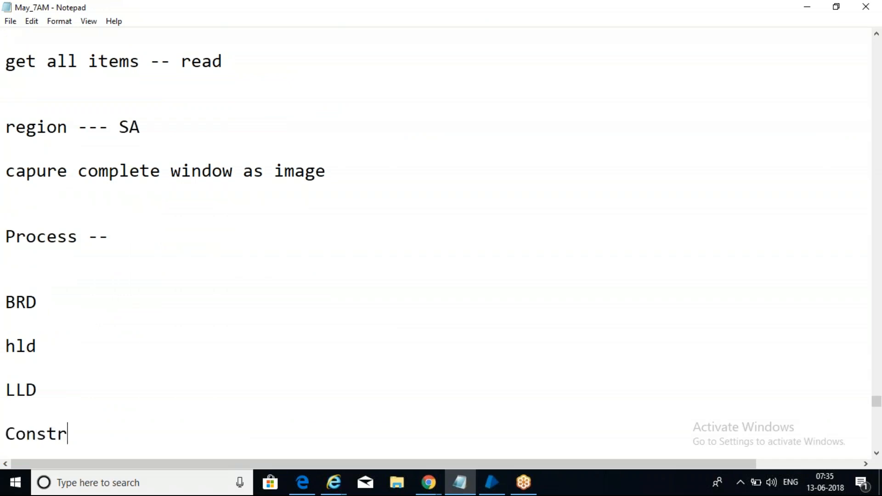
text(uction)
key(Return)
key(Return)
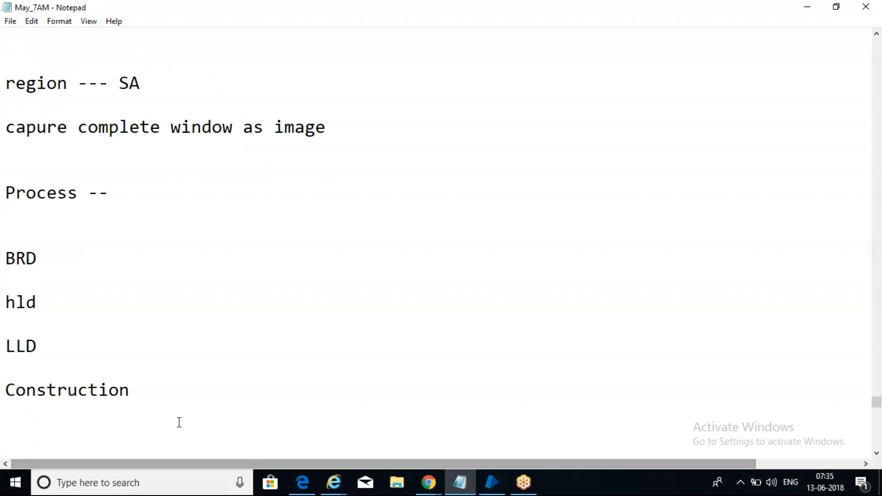
click(188, 391)
text(D)
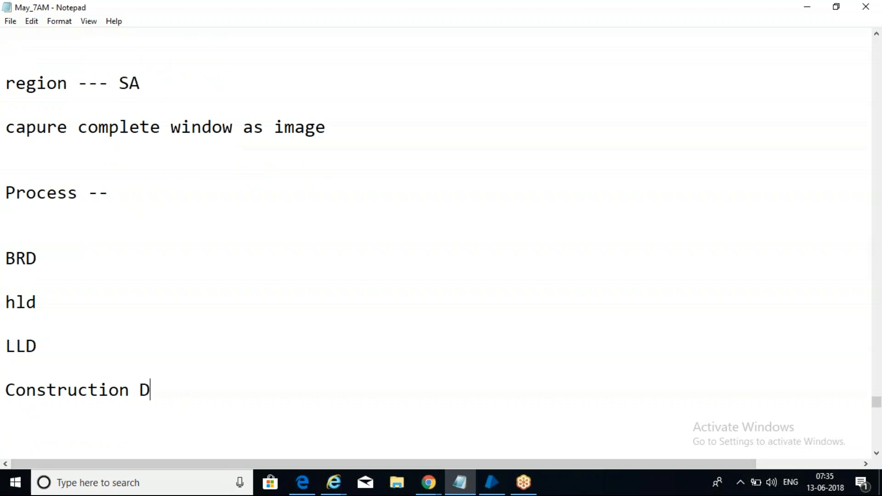
text(ocumen)
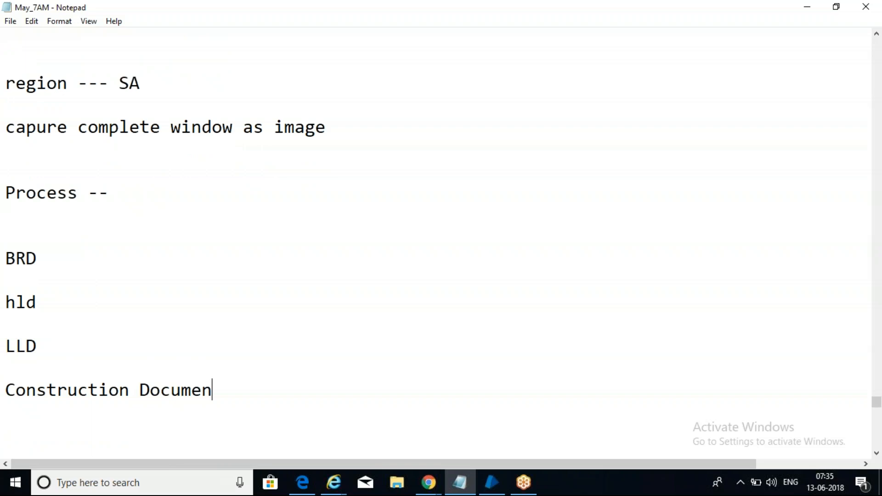
text(t ( Maping)
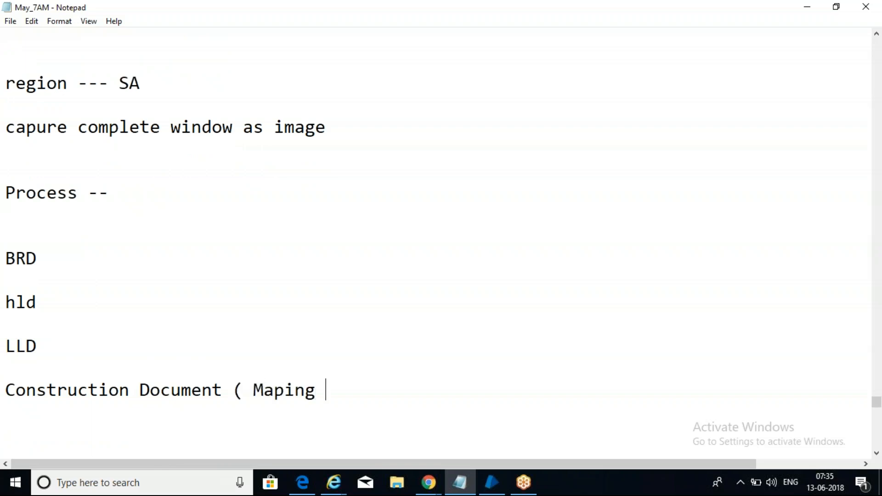
key(BackSpace)
key(BackSpace)
key(BackSpace)
key(BackSpace)
text(ping))
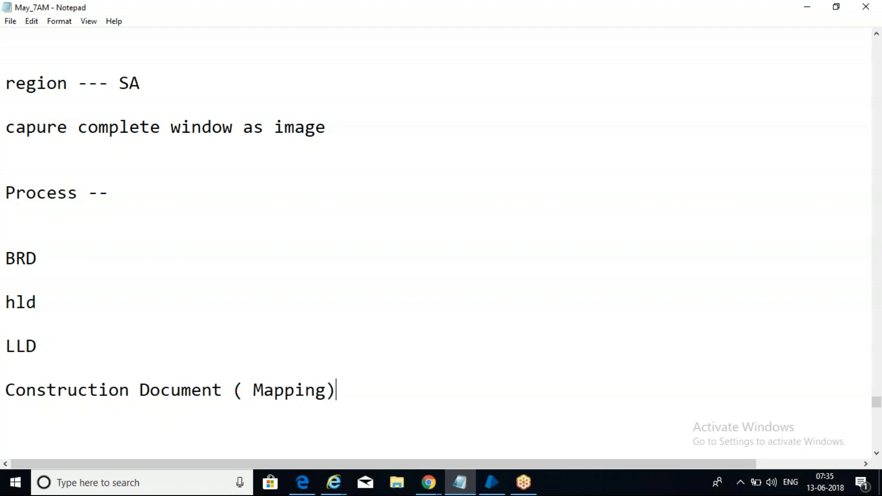
key(Return)
key(Return)
click(58, 304)
drag(59, 304, 6, 294)
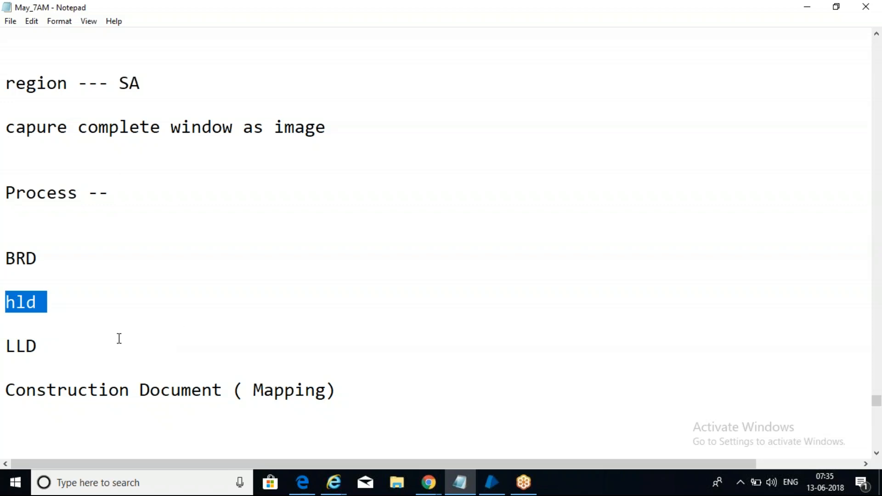
click(64, 330)
click(52, 343)
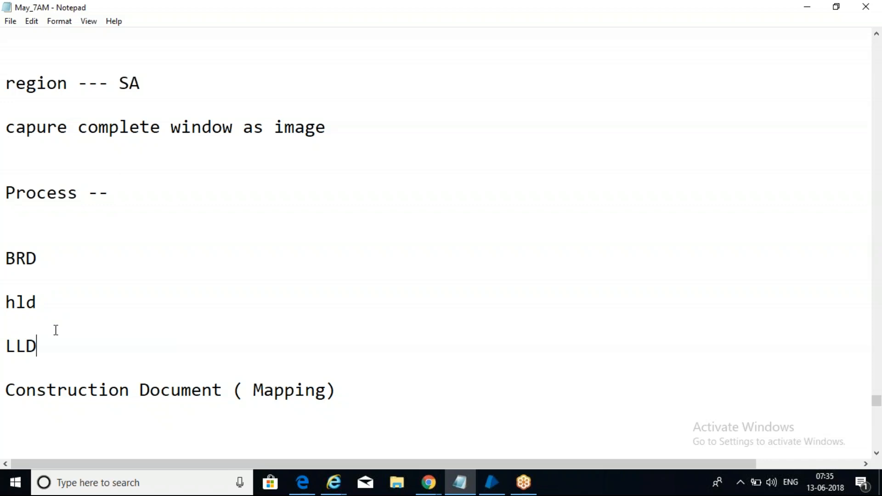
click(46, 302)
click(49, 361)
drag(48, 348, 6, 346)
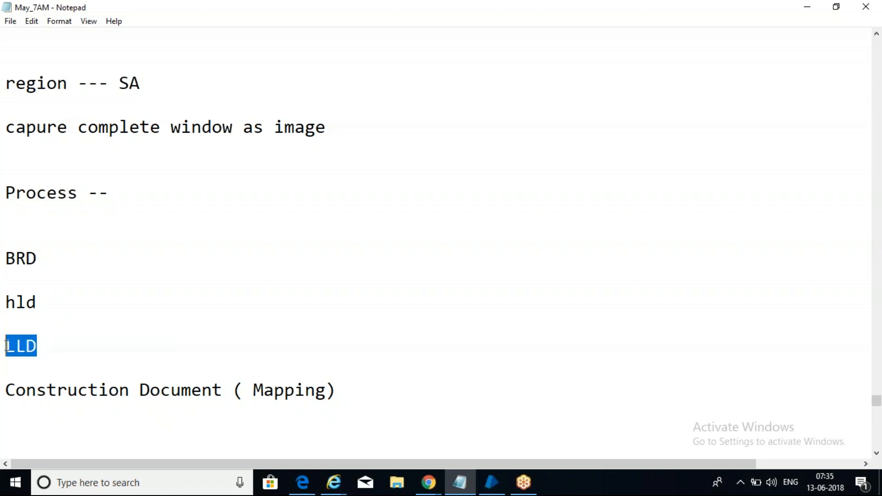
click(57, 356)
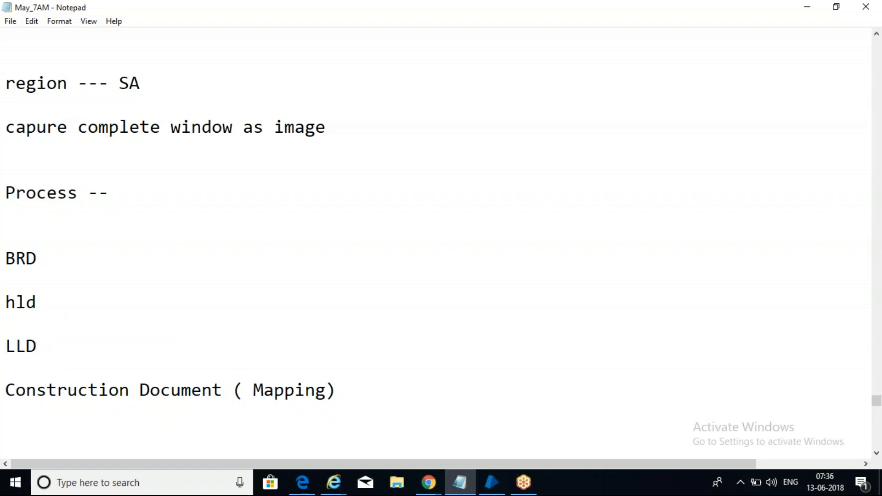
click(163, 422)
key(Return)
key(Return)
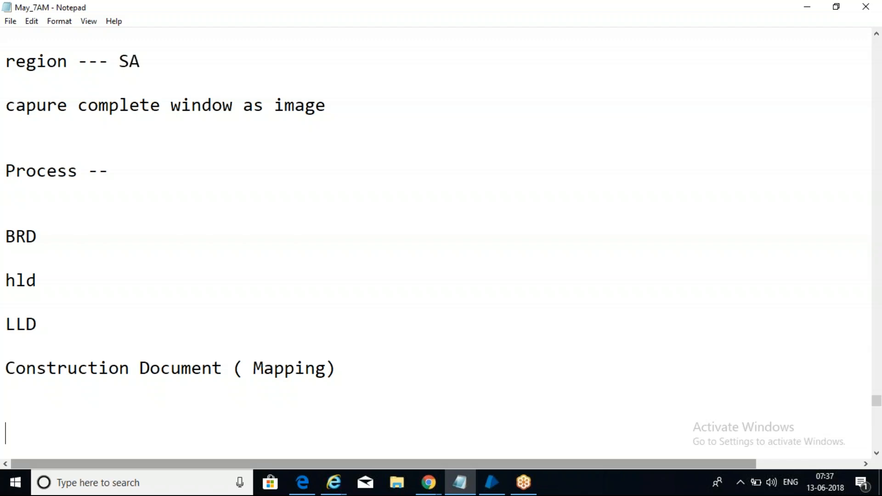
Step: Add a '---' separator line below the Construction Document entry
click(77, 420)
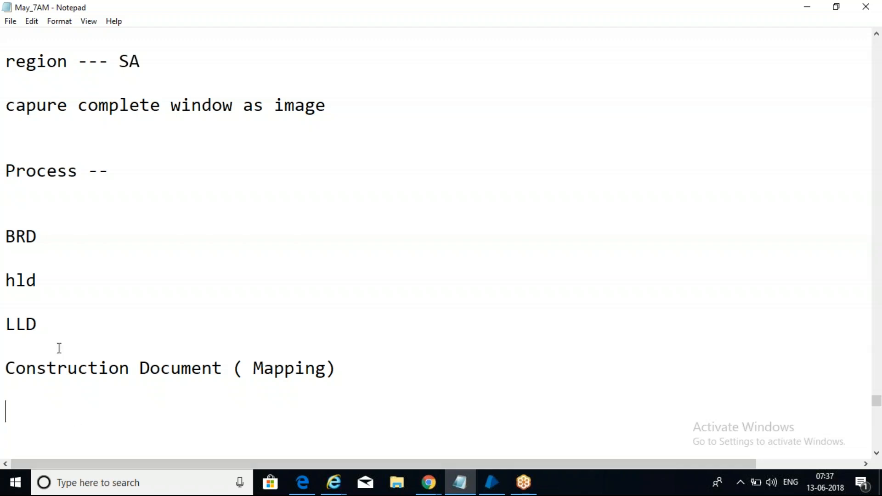
drag(354, 376, 6, 238)
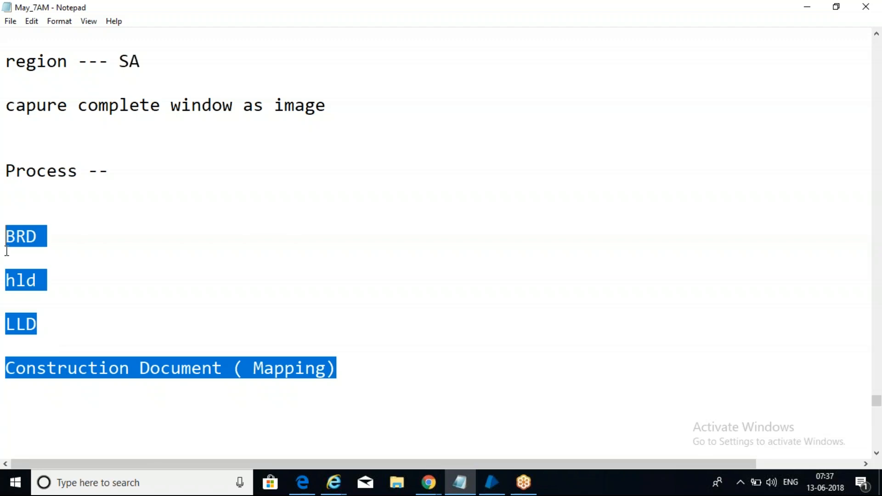
drag(130, 106, 98, 253)
right_click(99, 254)
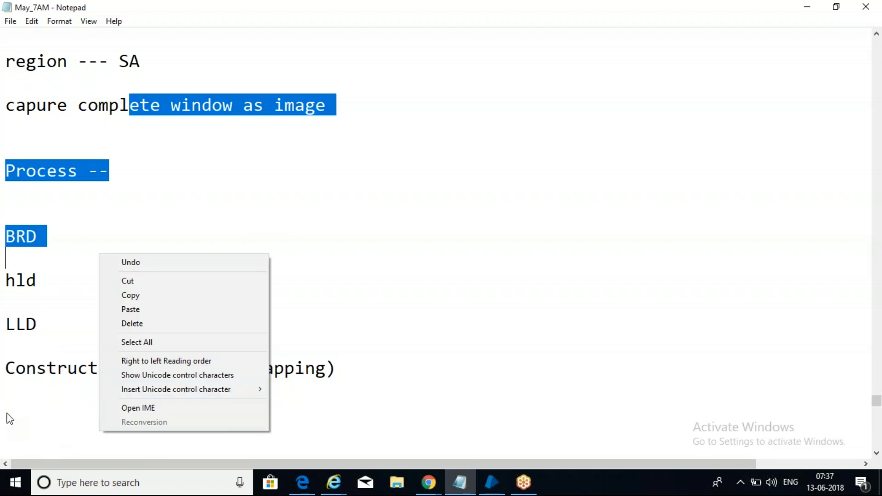
click(6, 414)
text(---)
key(Return)
Step: Type 'Solution DD', then insert an SDD line above it
text(Sol)
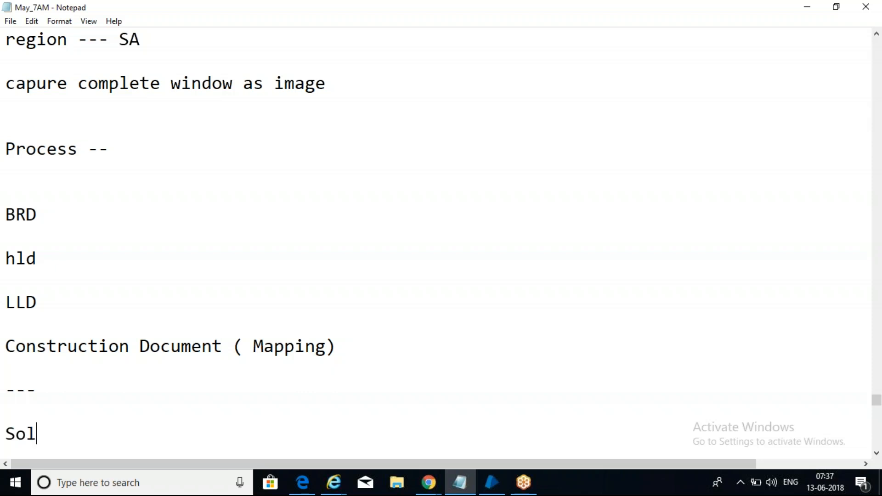
text(ution DD)
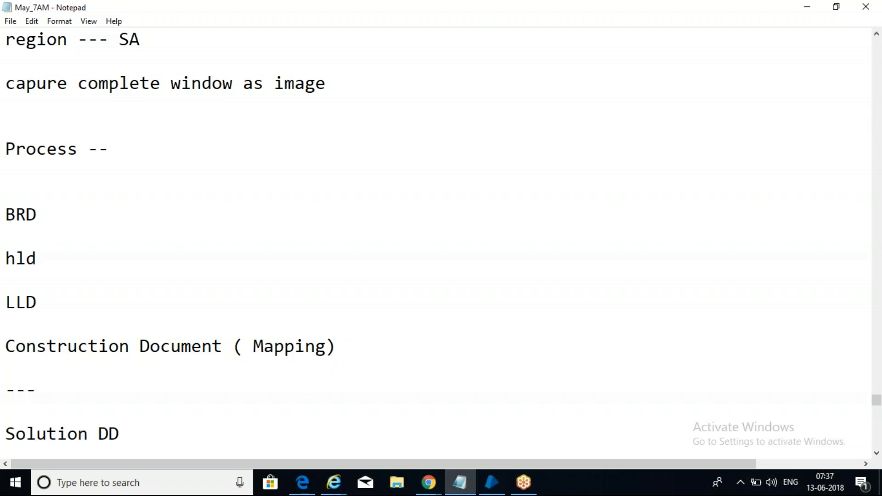
key(Up)
key(Return)
key(Return)
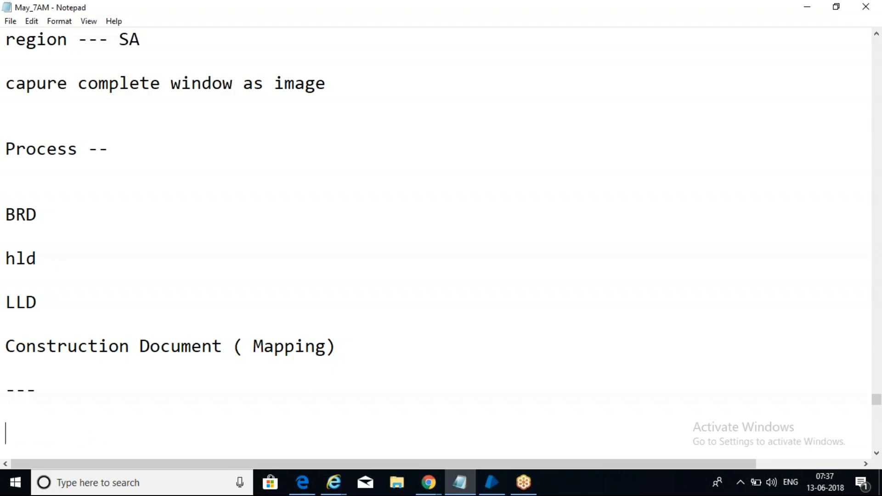
text(SDD)
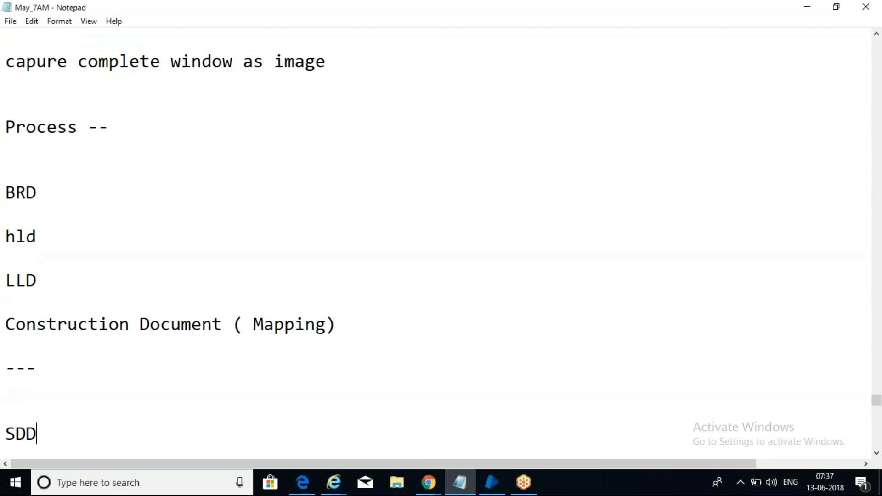
key(Return)
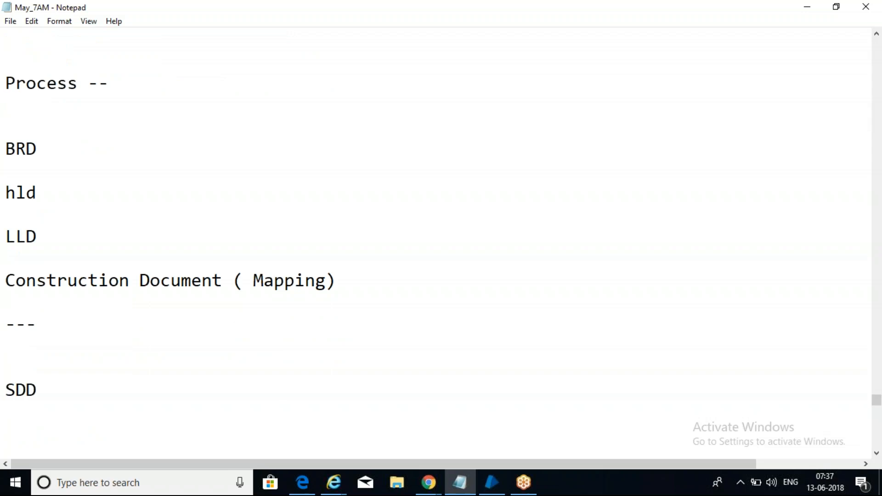
Step: Add PDD and ODD on the lines after SDD, fixing the typos
text(PDS)
key(BackSpace)
text(S)
key(Return)
key(Return)
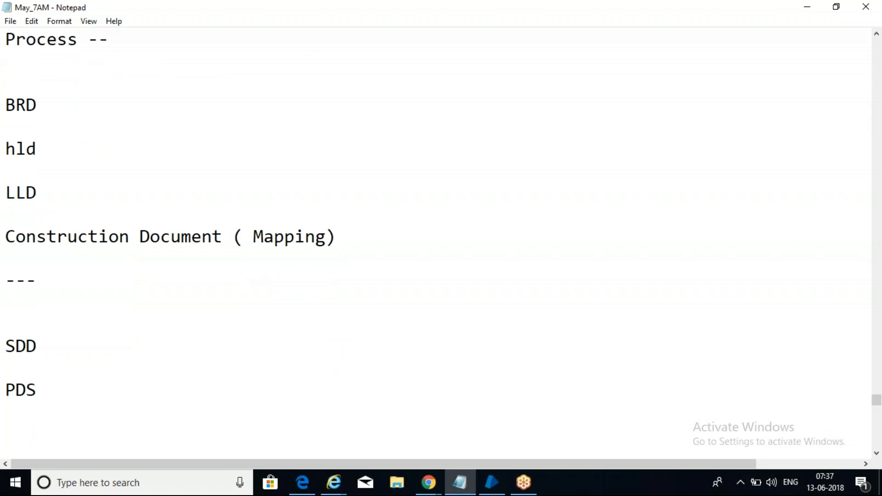
text(Ob)
text(D)
key(BackSpace)
key(BackSpace)
text(DS)
key(BackSpace)
text(D)
click(47, 384)
key(BackSpace)
text(D)
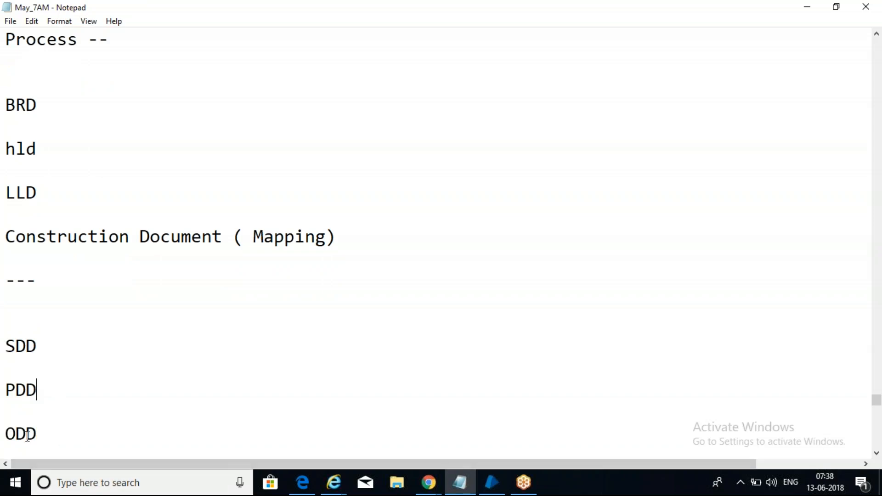
Step: Select the SDD text on its line
click(40, 437)
click(57, 345)
key(shift+Home)
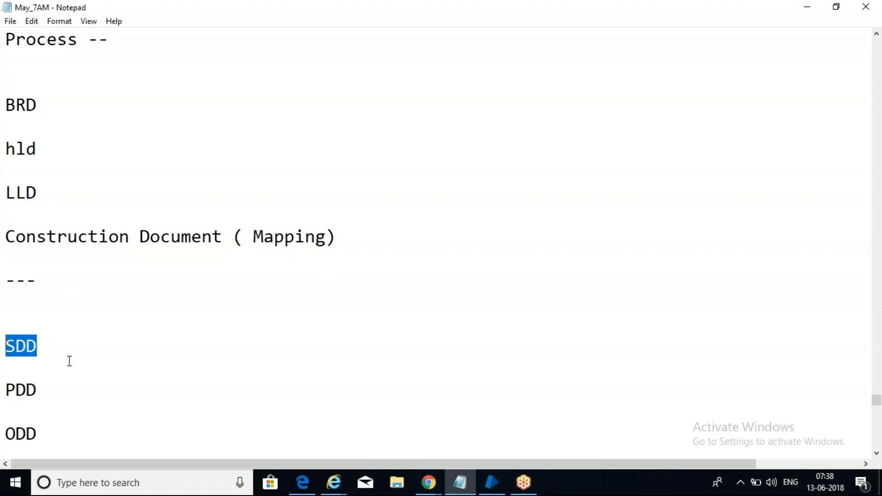
Step: Annotate the SDD line so it reads 'SDD ( Arc, PM, BA) SME'
click(93, 359)
click(89, 348)
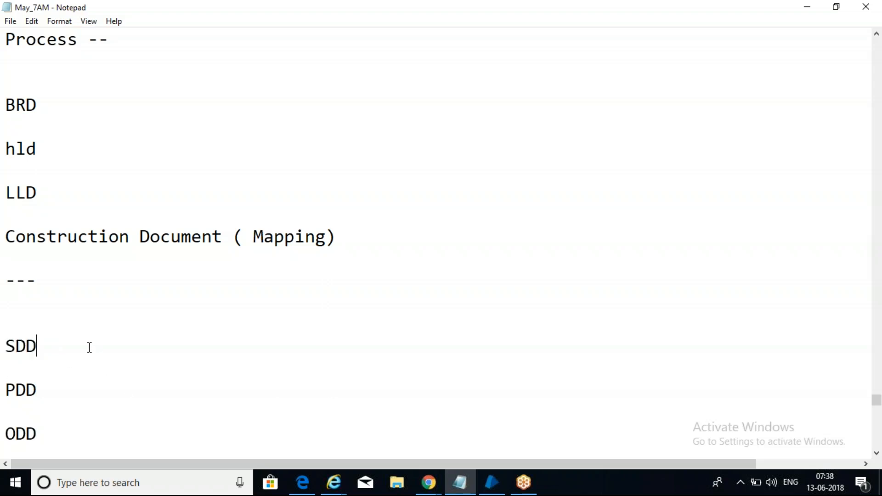
text(( Arcg)
key(BackSpace)
text(, PM, )
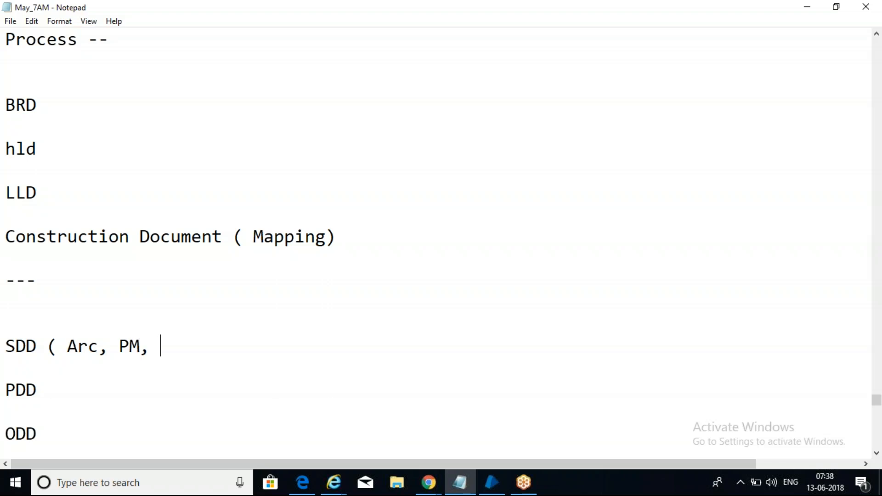
text(BA))
click(89, 382)
click(225, 354)
text(SME)
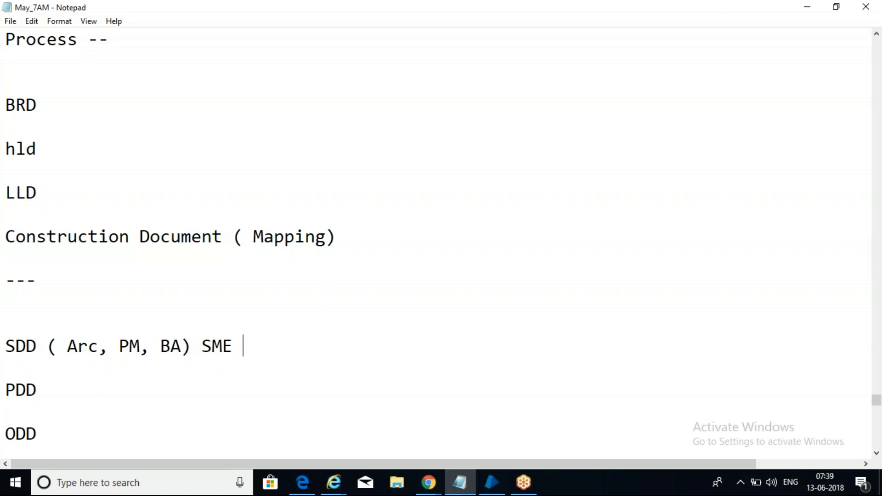
Step: Append '---' to the ODD and PDD lines and add blank lines after ODD
click(57, 402)
click(43, 363)
click(34, 347)
click(52, 428)
text(---)
click(92, 380)
text(---)
click(132, 429)
key(Return)
key(Return)
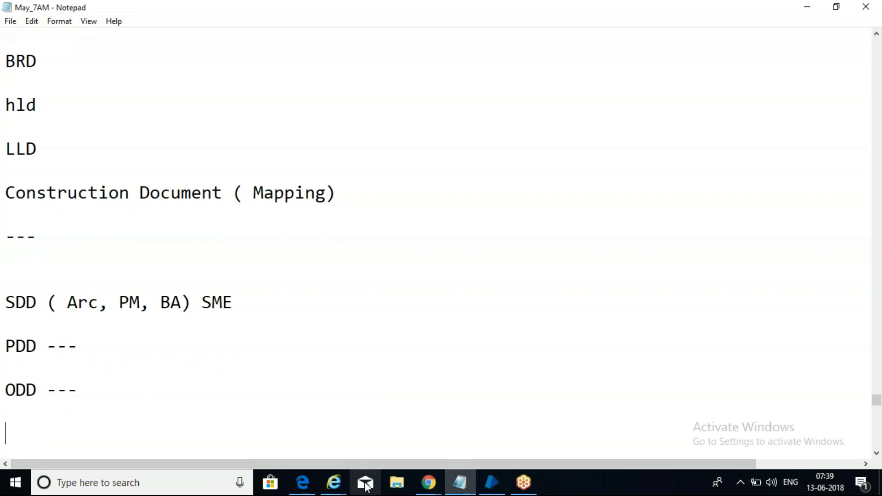
Step: Browse to E:\BP\Sample Project\Insurance_Project and select the Solution Design Document (SDD) file
click(408, 488)
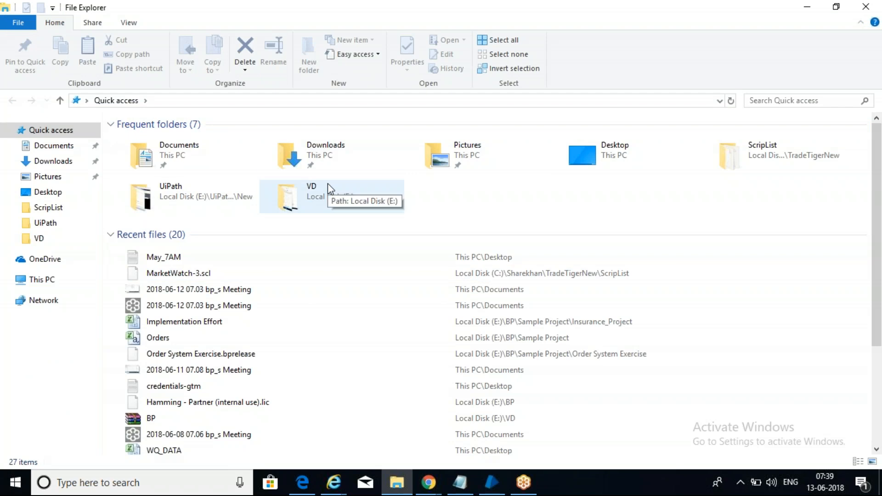
click(208, 159)
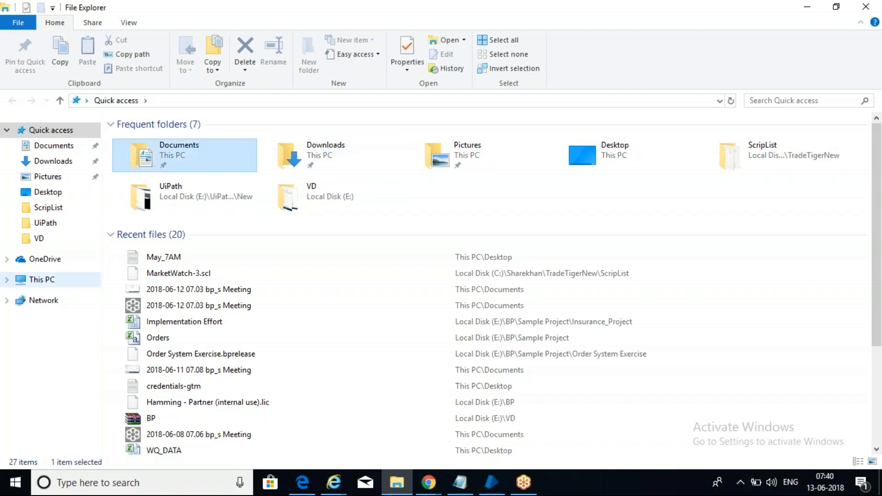
click(46, 279)
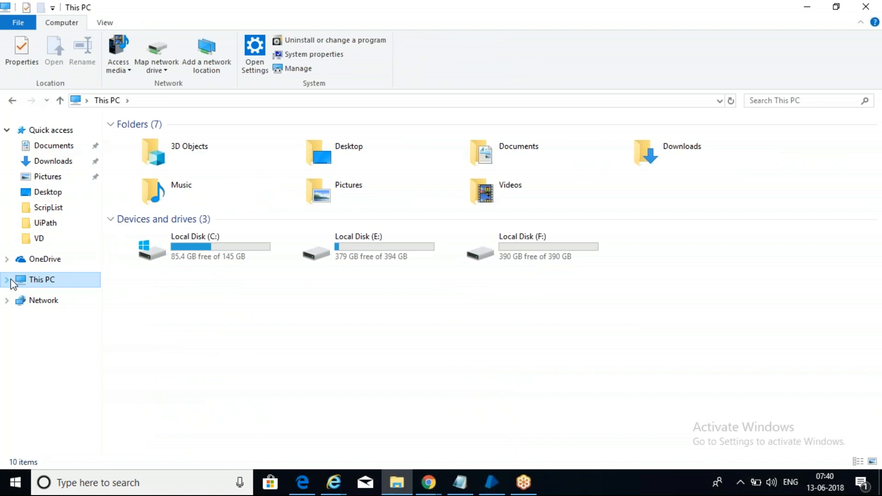
double_click(371, 252)
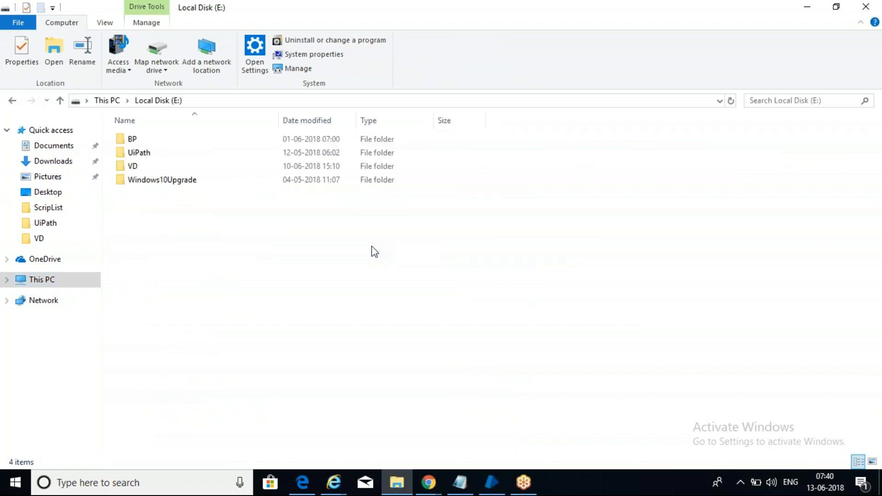
double_click(161, 146)
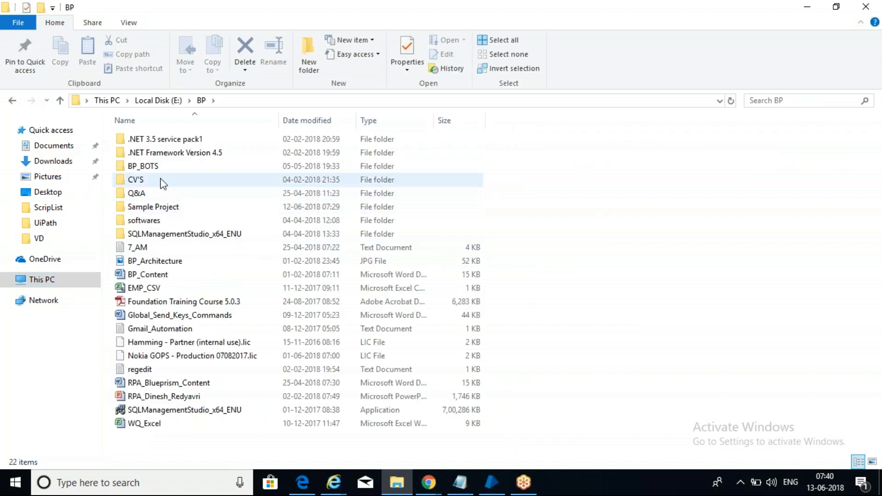
double_click(161, 169)
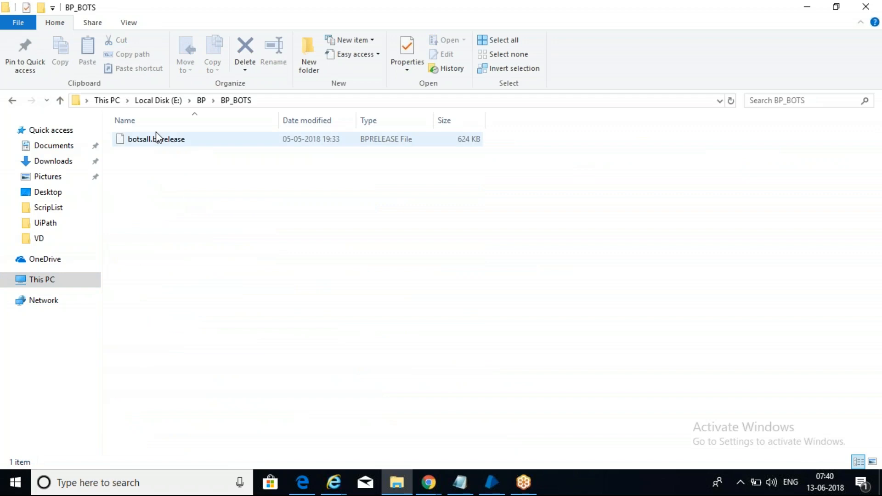
click(205, 101)
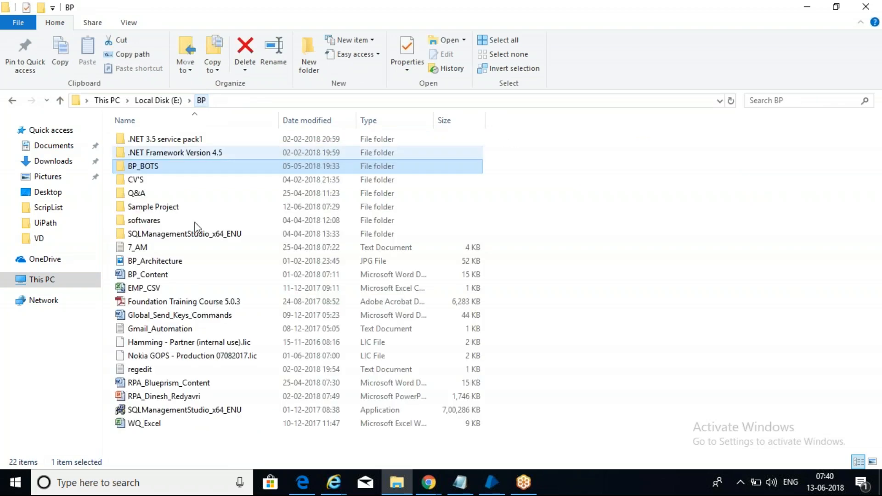
double_click(170, 208)
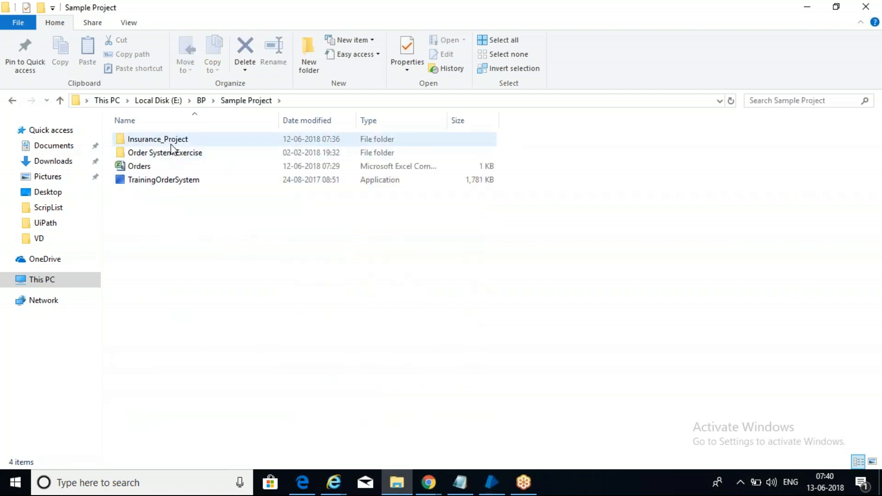
double_click(172, 143)
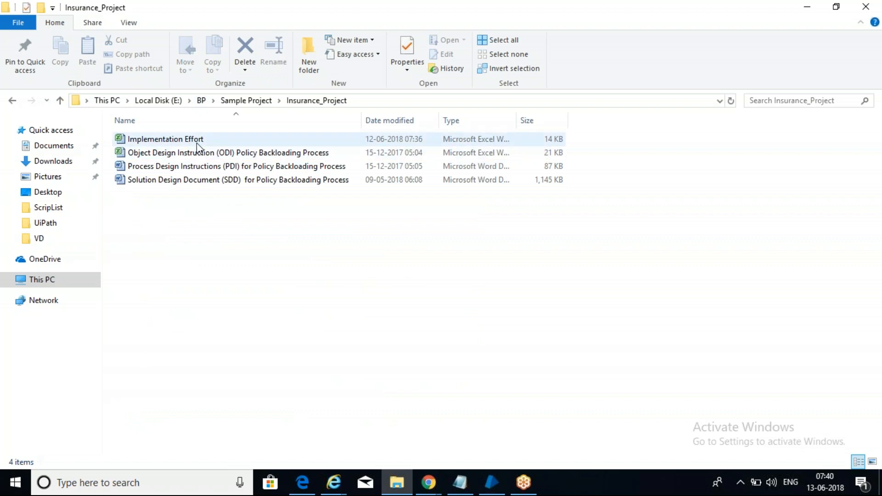
click(197, 140)
click(214, 183)
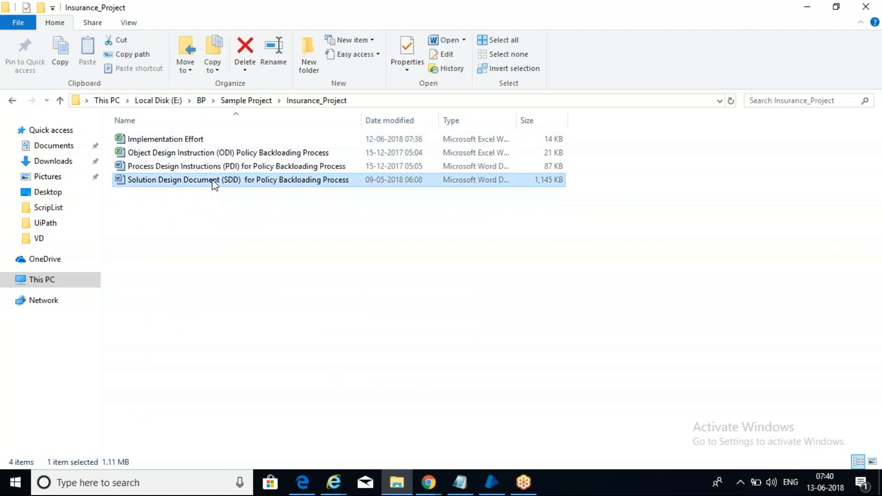
Step: Close the Process Design Instructions (PDI) document that opened in Word by mistake
double_click(194, 165)
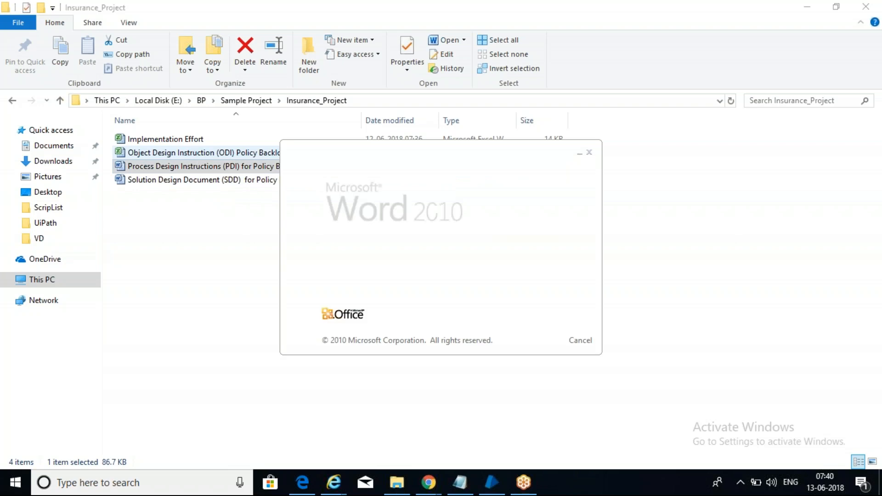
click(207, 153)
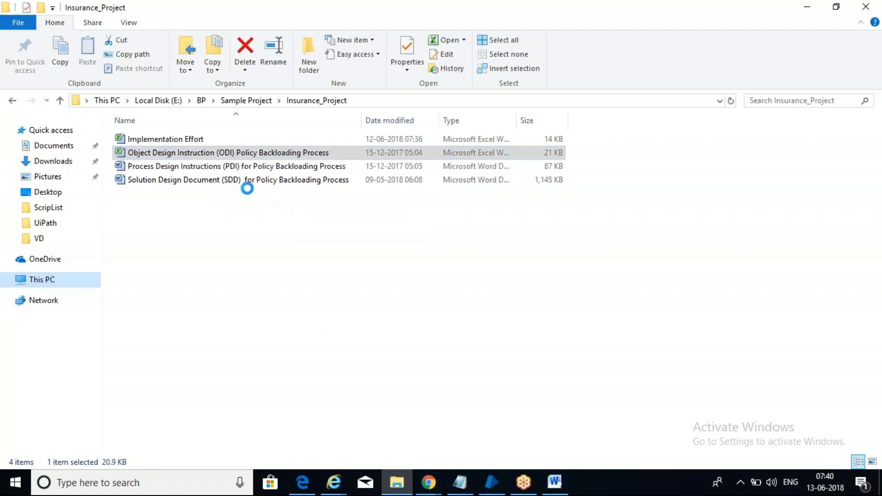
key(shift+F10)
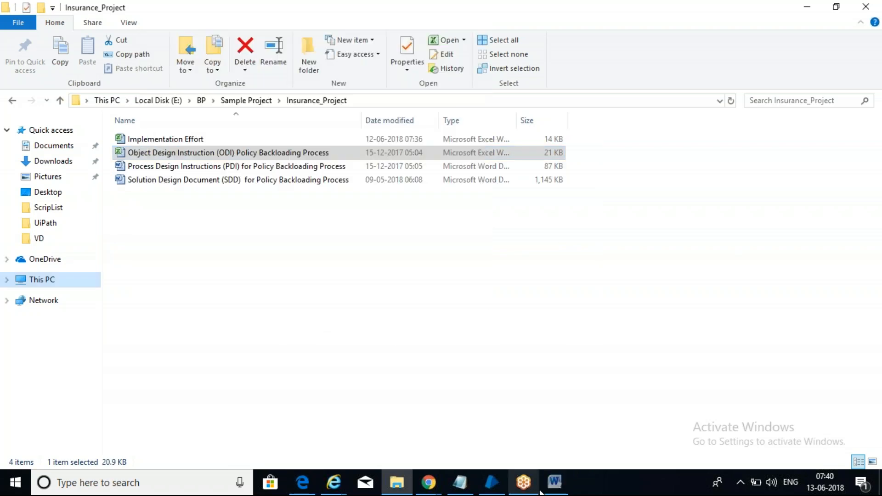
click(552, 487)
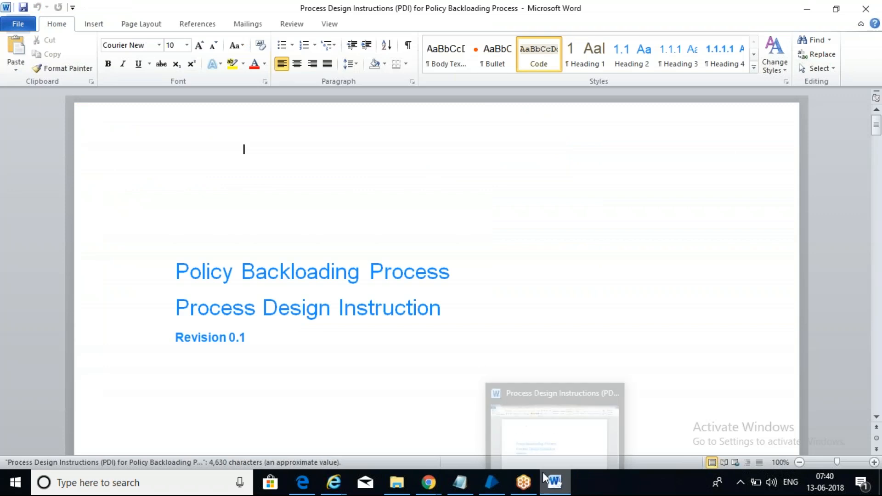
key(Down)
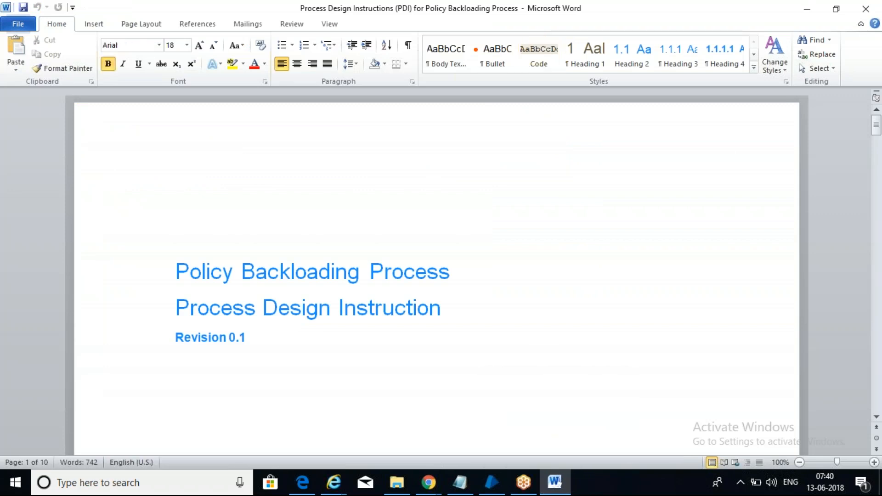
click(866, 8)
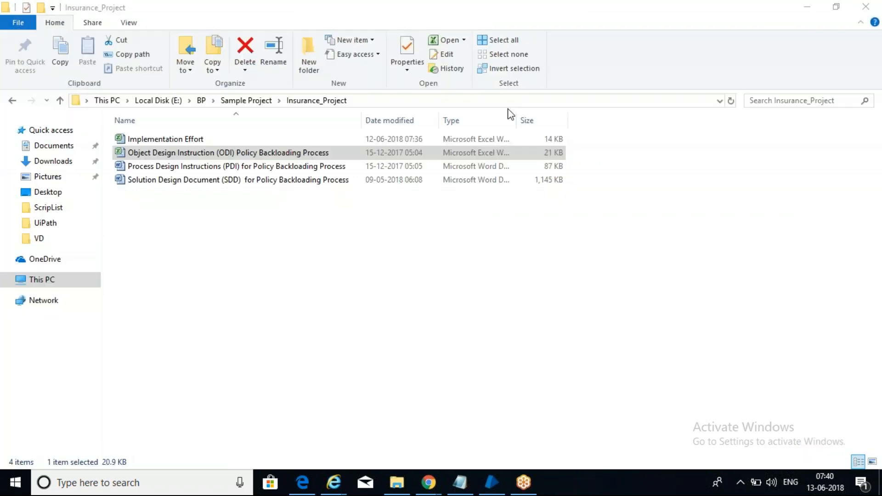
Step: Open the Policy Backloading SDD in Word and scroll to the 2.1 Solution Diagram
double_click(233, 181)
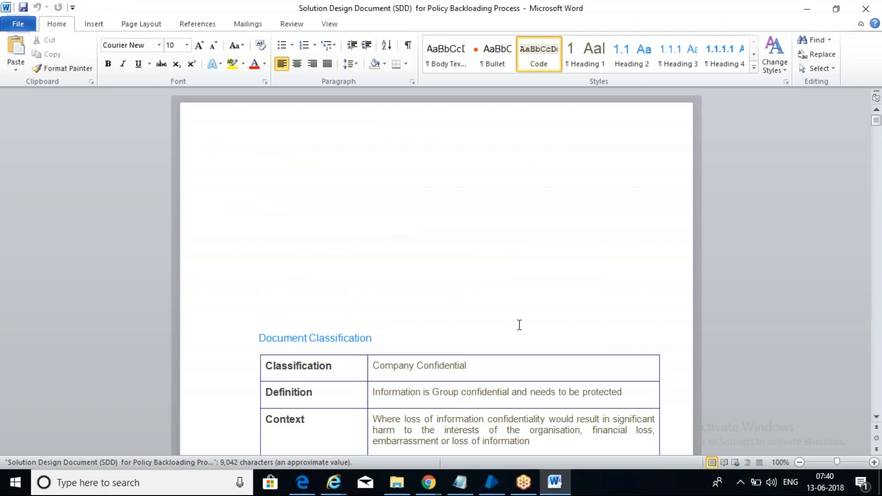
key(Down)
key(Down)
key(Down)
key(Down)
key(Down)
key(Down)
key(Down)
key(Down)
key(Down)
key(Down)
key(Down)
key(Down)
key(Down)
key(Down)
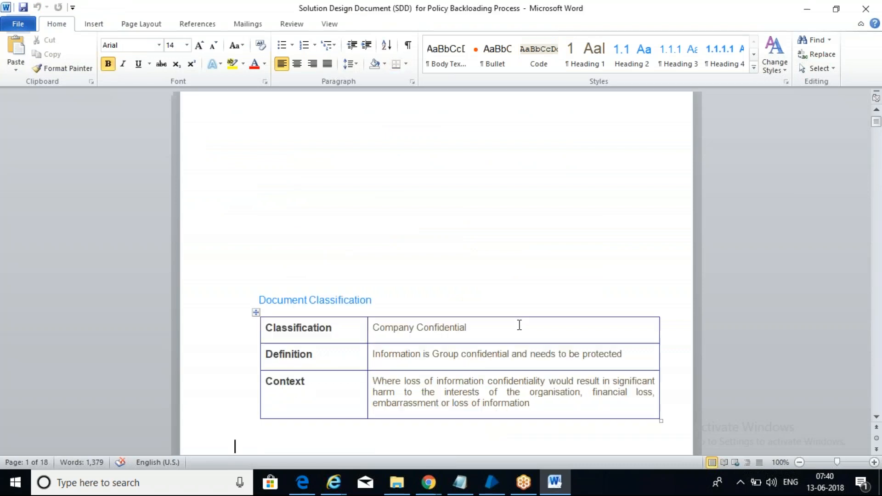
key(Down)
key(Down)
key(Down)
key(Down)
key(Down)
key(Down)
key(Down)
key(Down)
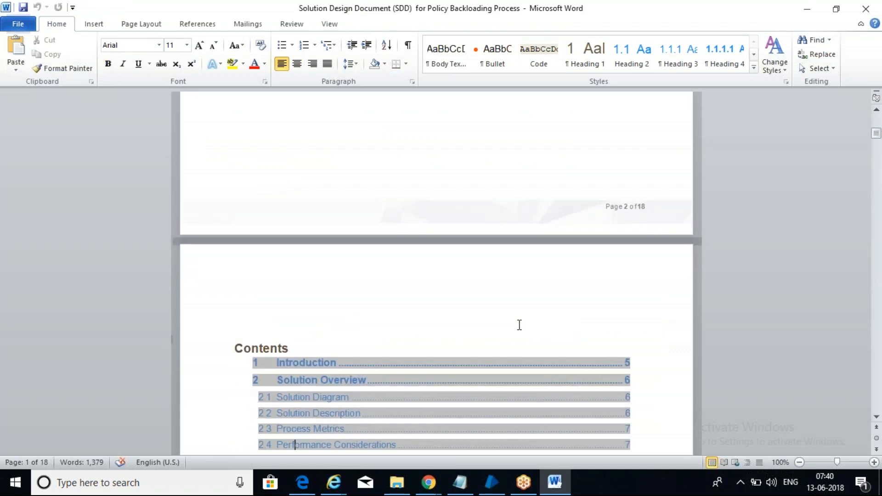
key(Down)
key(Down)
key(Down)
key(Down)
key(Down)
key(Down)
key(Down)
key(Down)
key(Down)
key(Down)
key(Down)
key(Down)
key(Down)
key(Down)
key(Down)
key(Down)
key(Down)
key(Down)
key(Down)
key(Down)
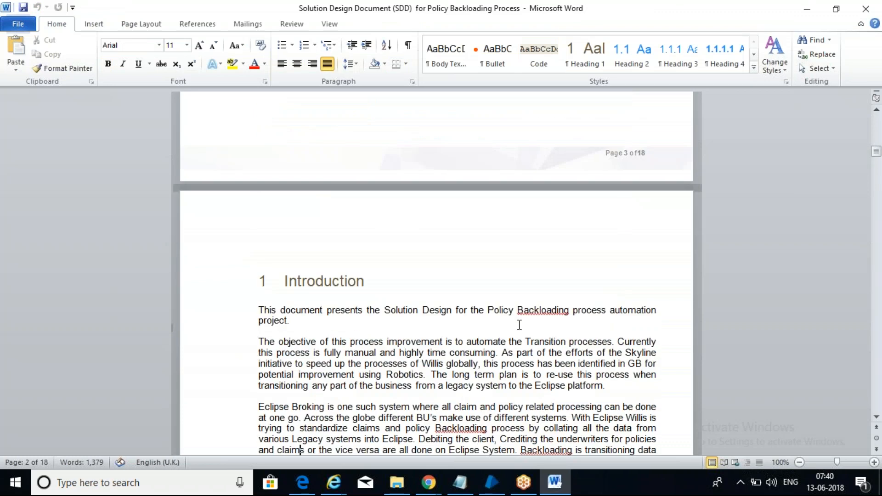
key(Down)
key(Down)
key(Down)
key(Down)
key(Down)
key(Down)
key(Down)
key(Down)
key(Down)
key(Down)
key(Down)
key(Down)
key(Down)
key(Down)
key(Down)
key(Down)
key(Down)
key(Down)
key(Down)
key(Down)
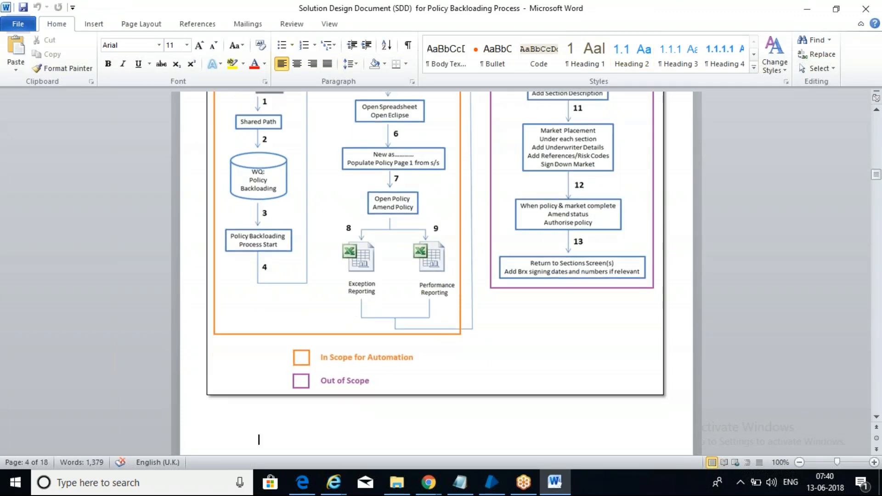
key(Up)
key(Up)
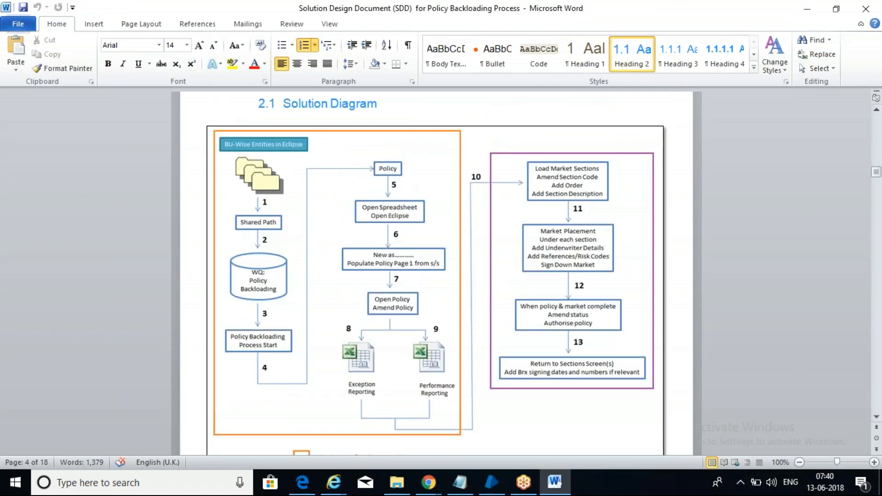
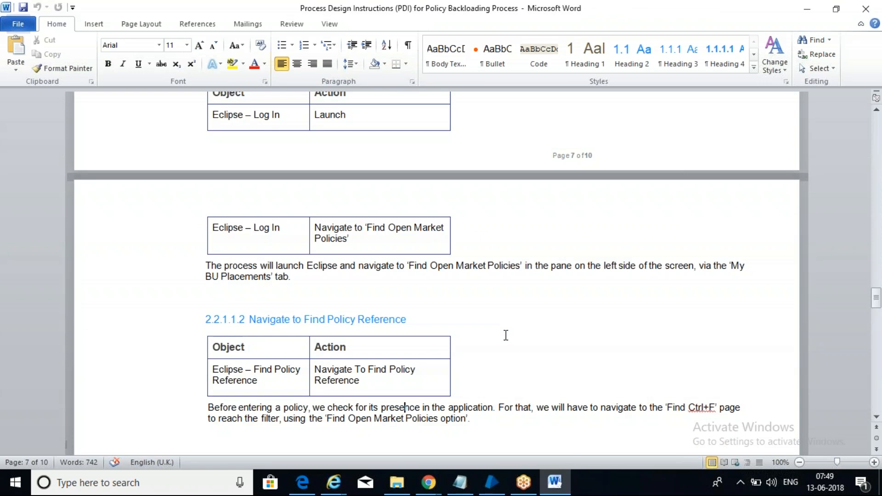
key(Down)
key(Down)
key(Down)
key(Down)
key(Down)
key(Down)
key(Down)
key(Down)
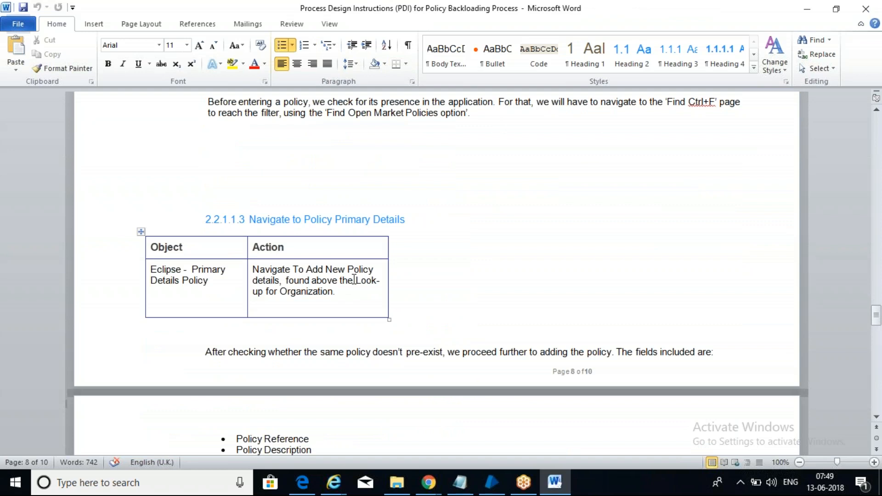
Step: Read down past the Primary Details field list (Policy Status to Product Class, Time Zone) toward 2.2.1.1.7
click(496, 296)
key(Down)
key(Down)
key(Down)
key(Down)
key(Down)
key(Down)
key(Down)
key(Down)
key(Down)
key(Down)
key(Down)
key(Down)
key(Down)
key(Down)
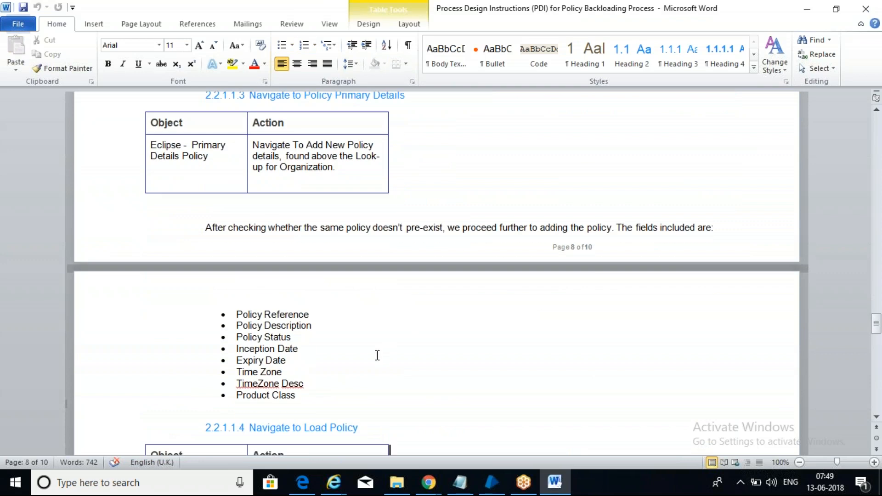
drag(318, 398, 230, 331)
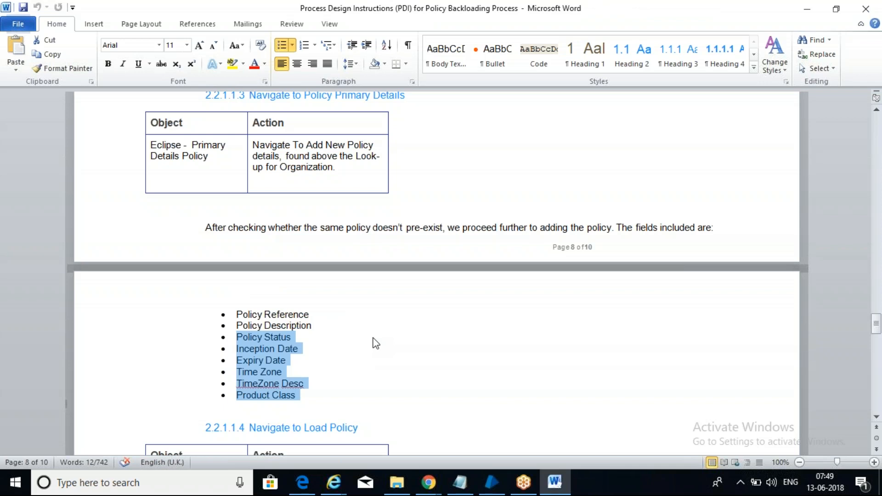
click(490, 361)
key(Down)
scroll(285, 450, down, 5)
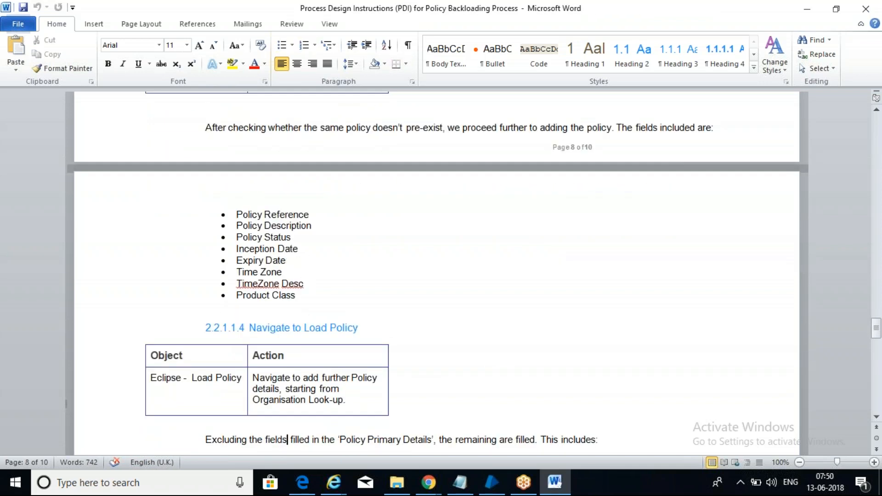
scroll(285, 450, down, 9)
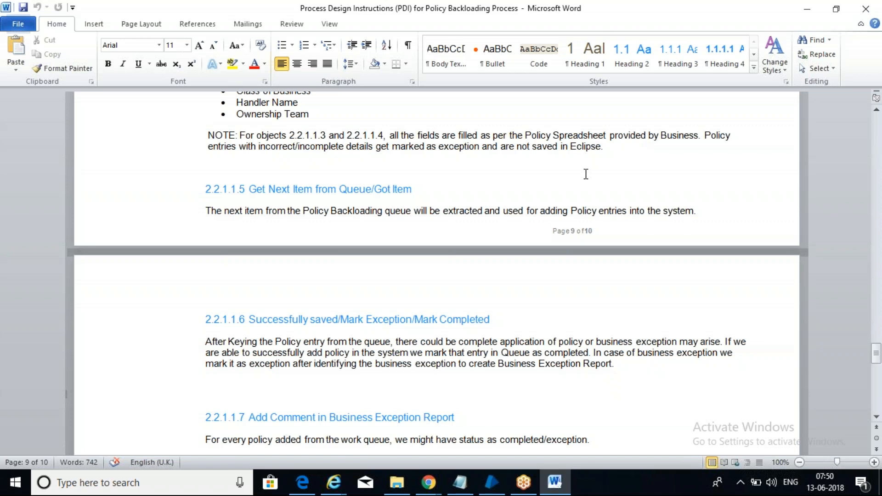
Step: Close the Word process design document, leaving the Insurance_Project folder in File Explorer
click(609, 24)
click(724, 161)
click(731, 452)
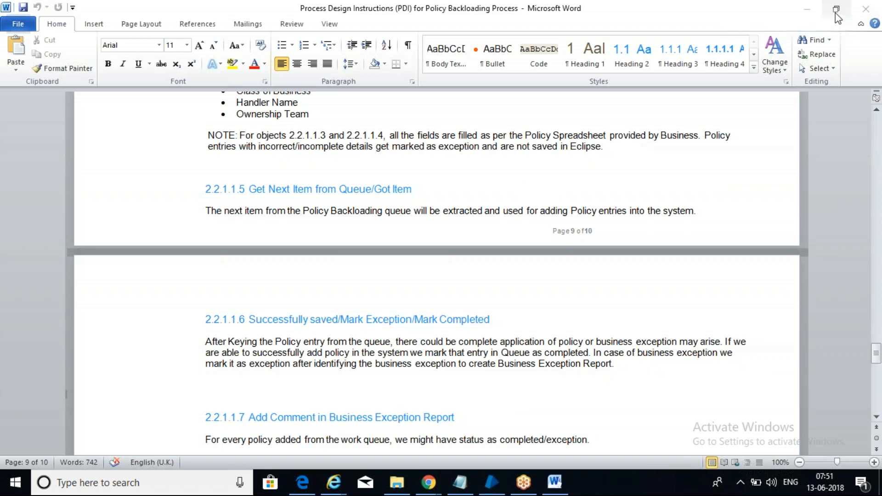
click(867, 12)
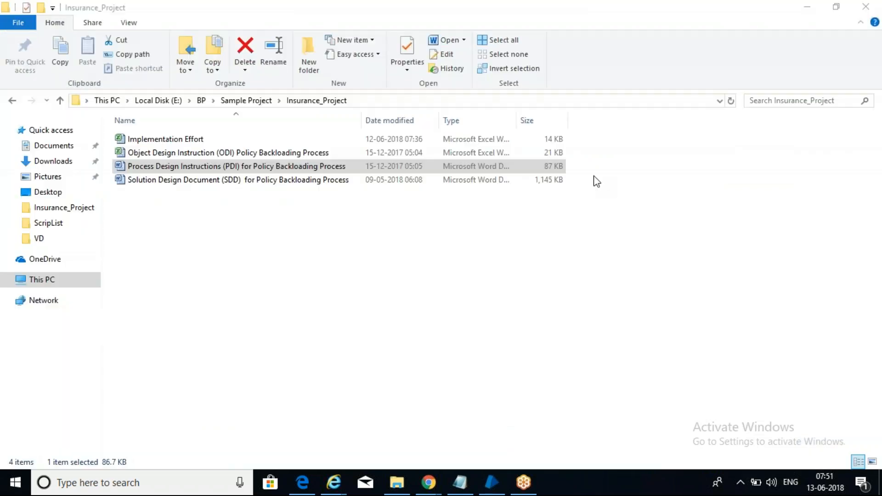
Step: Close the Insurance_Project Explorer window and return to the last line of the May_7AM notes
click(222, 254)
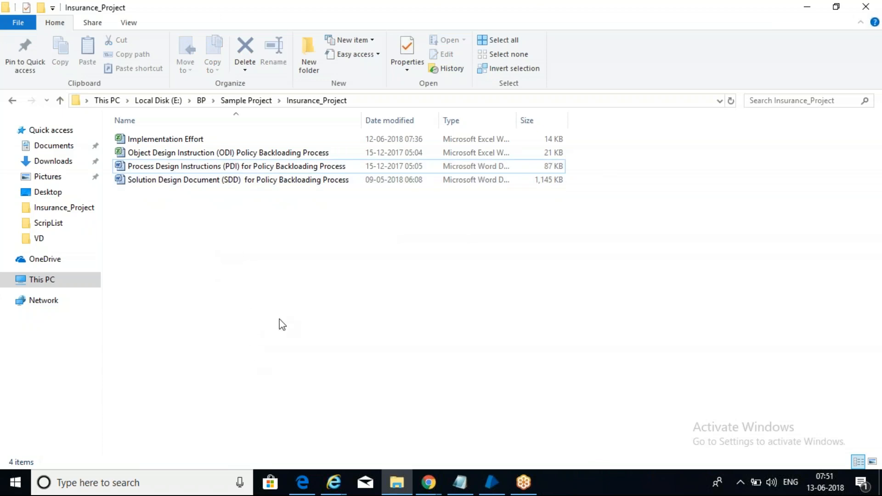
click(865, 11)
click(62, 437)
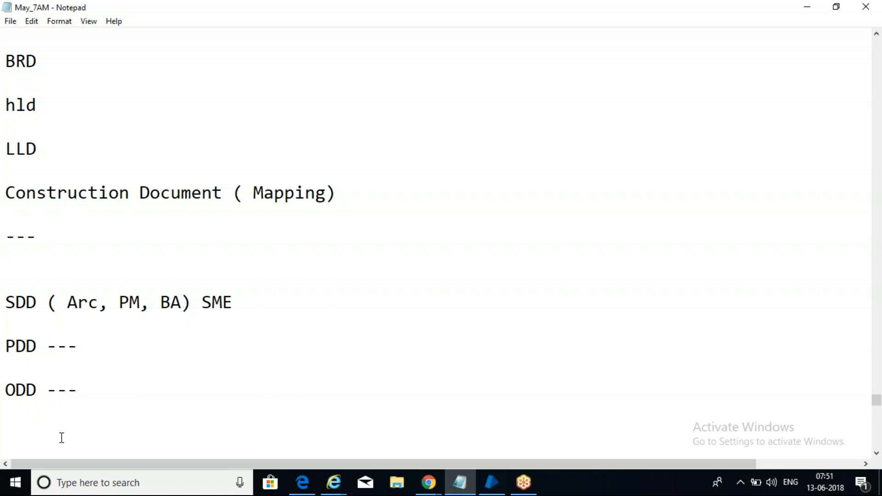
Step: Below ODD, add a line with a person's name followed by '---', then start a new line
key(Return)
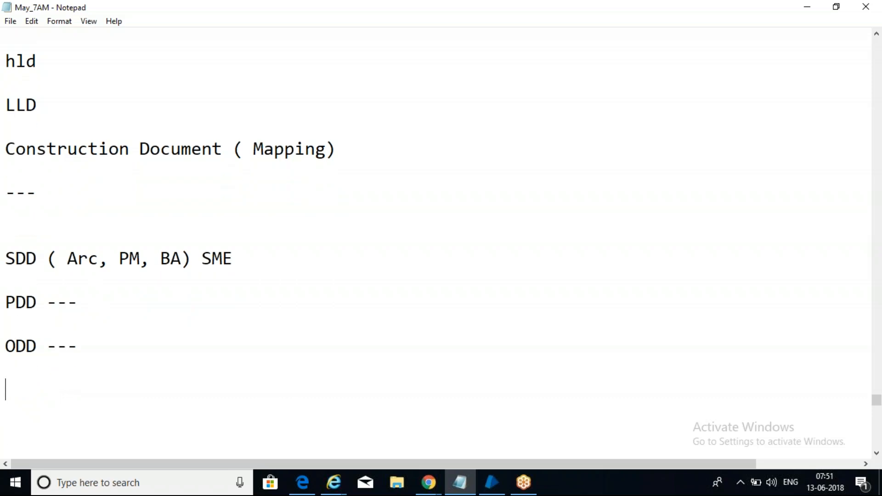
key(Return)
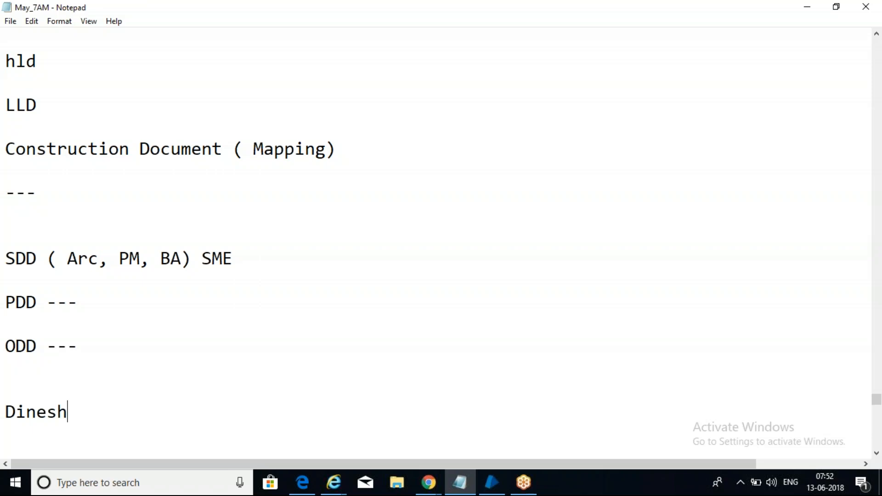
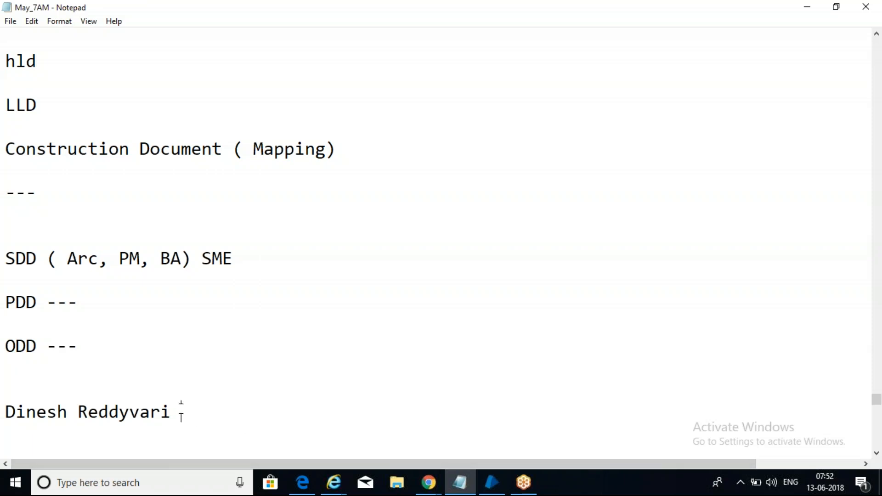
drag(180, 411, 6, 412)
click(220, 411)
text(---)
drag(171, 411, 5, 412)
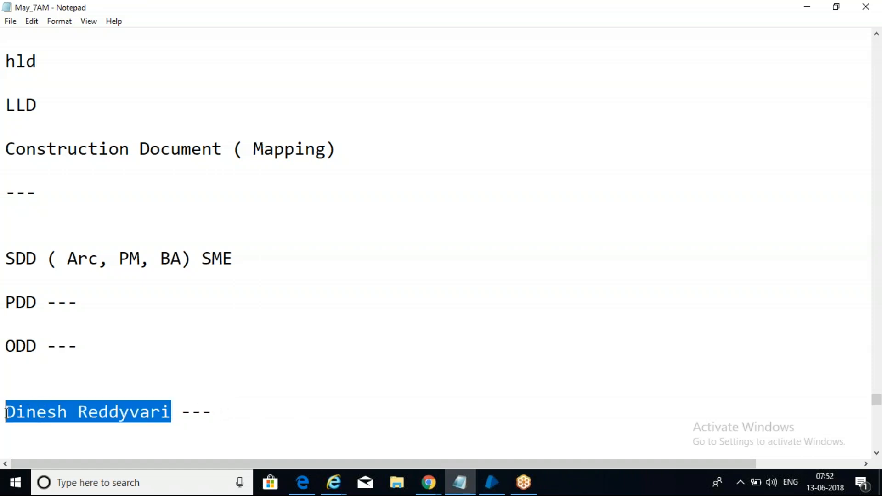
click(244, 415)
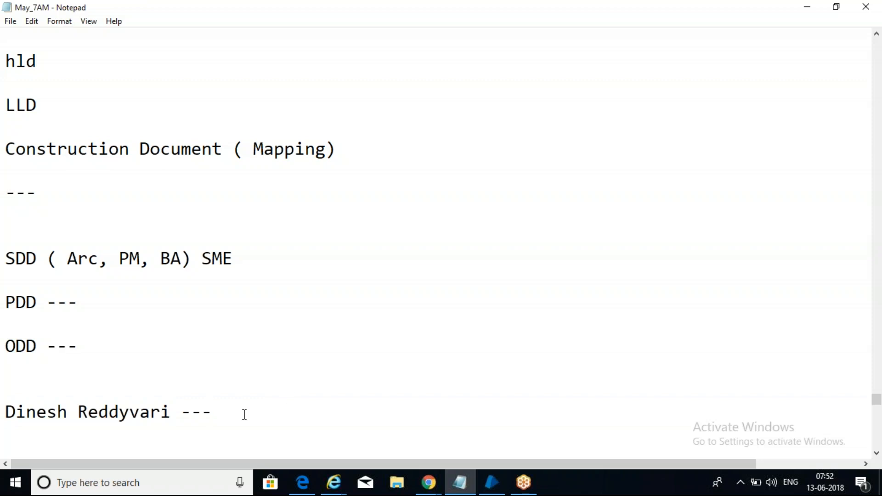
key(Return)
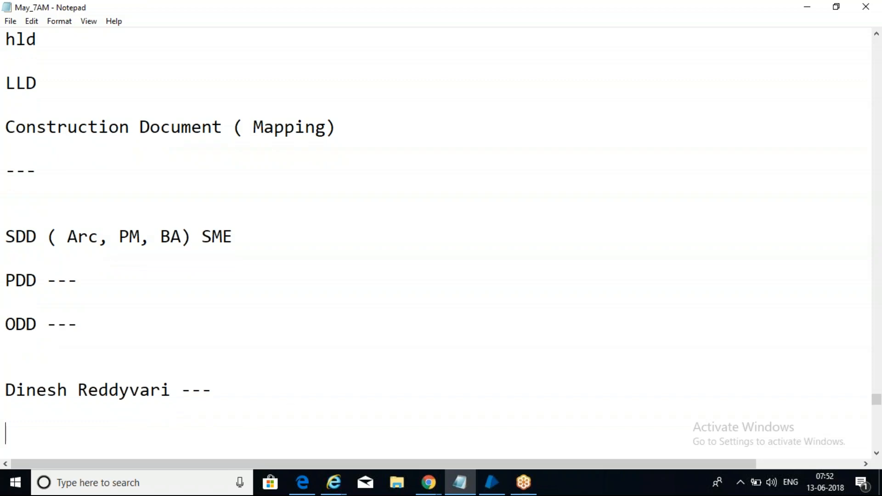
click(290, 387)
click(634, 398)
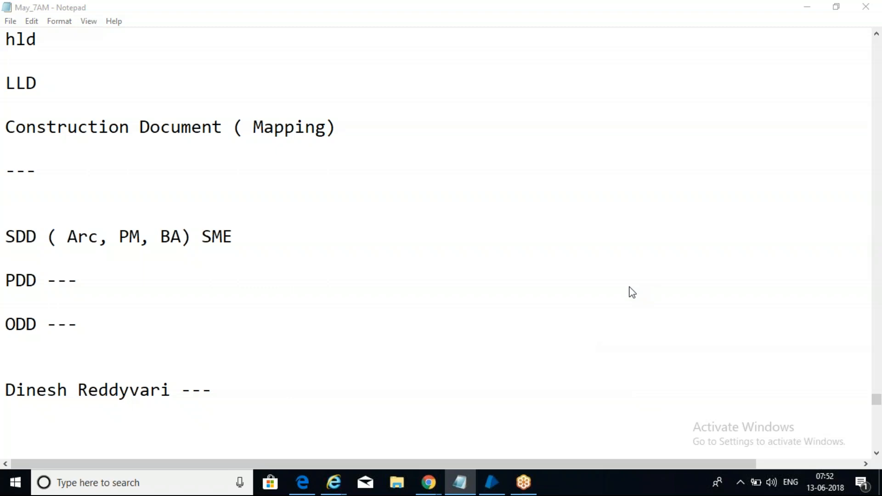
drag(877, 406, 876, 413)
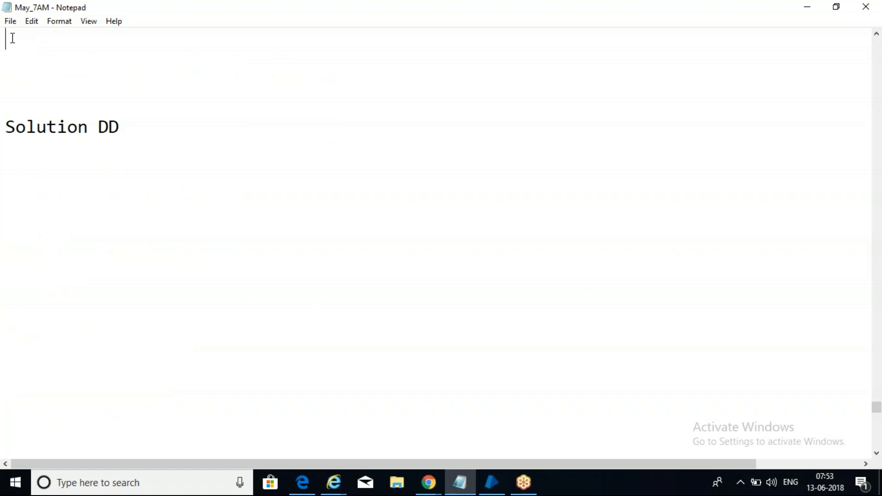
Step: Replace 'Solution DD' with 'DD' and add notes 'ny specific list from deop down --- select item' and 'navigte --- select item'
click(147, 119)
shift+click(7, 53)
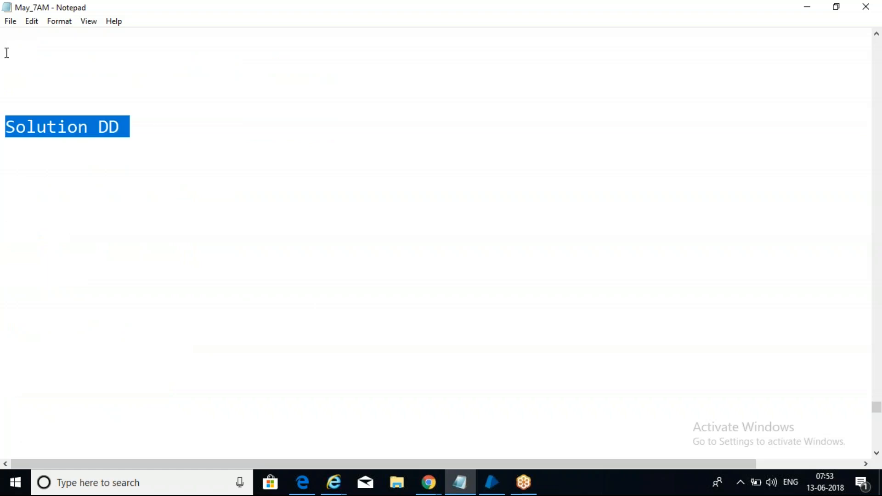
text(DD)
key(Return)
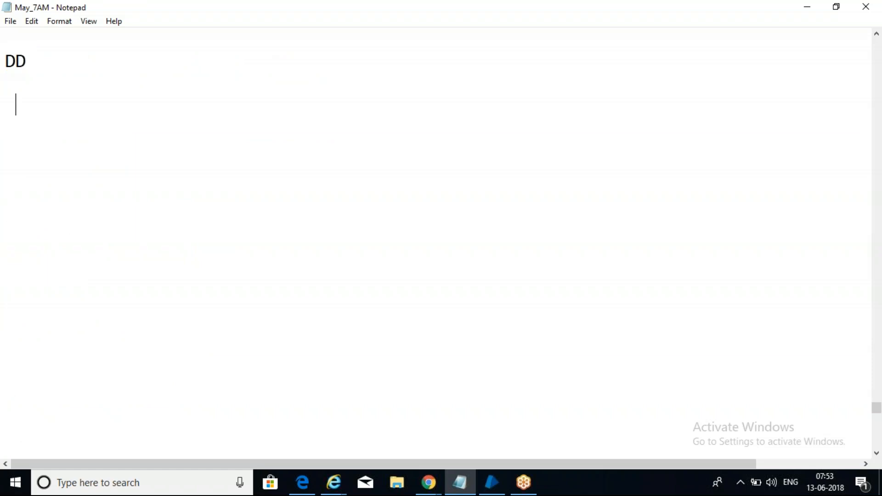
text(ny specific)
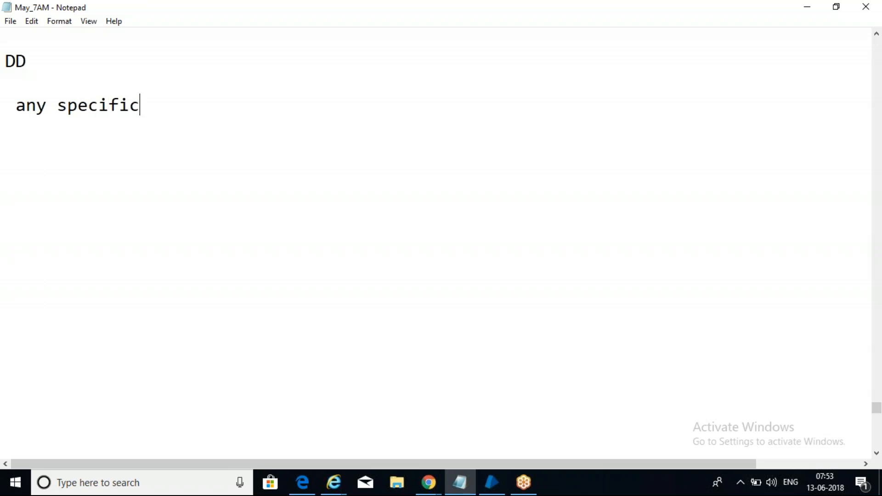
text( list from deop down )
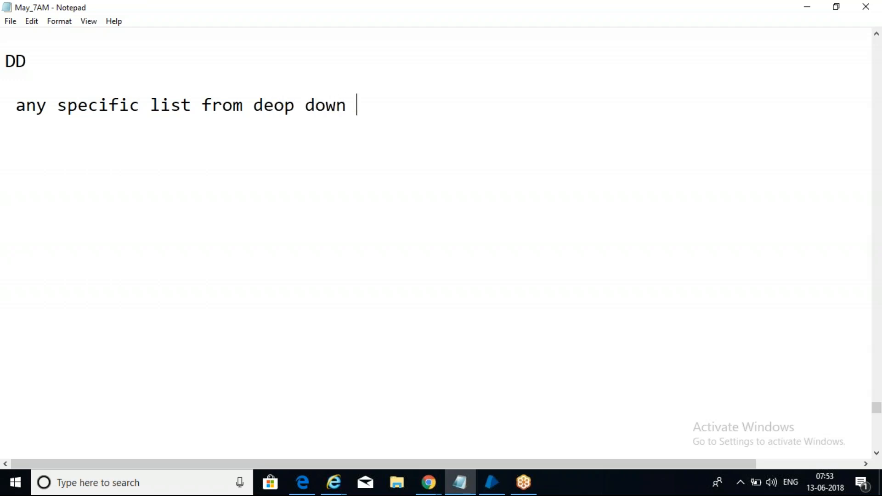
text(--- select )
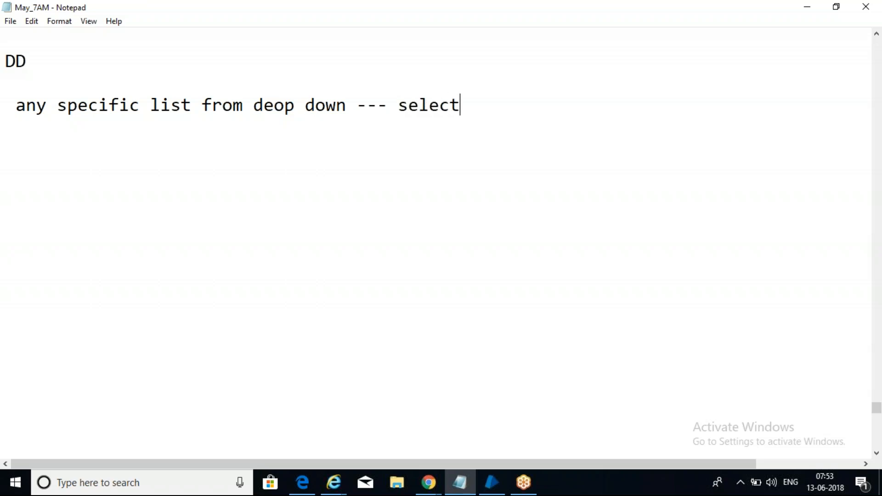
text(item)
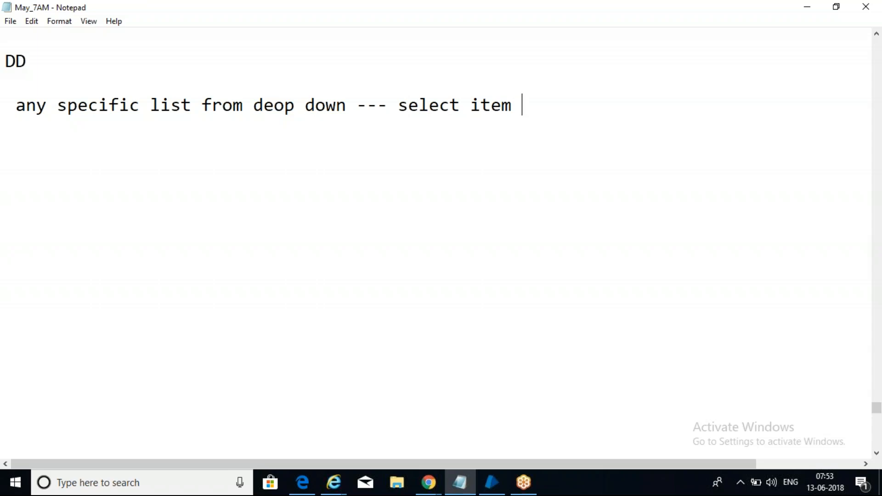
key(Return)
key(Return)
text(navigte )
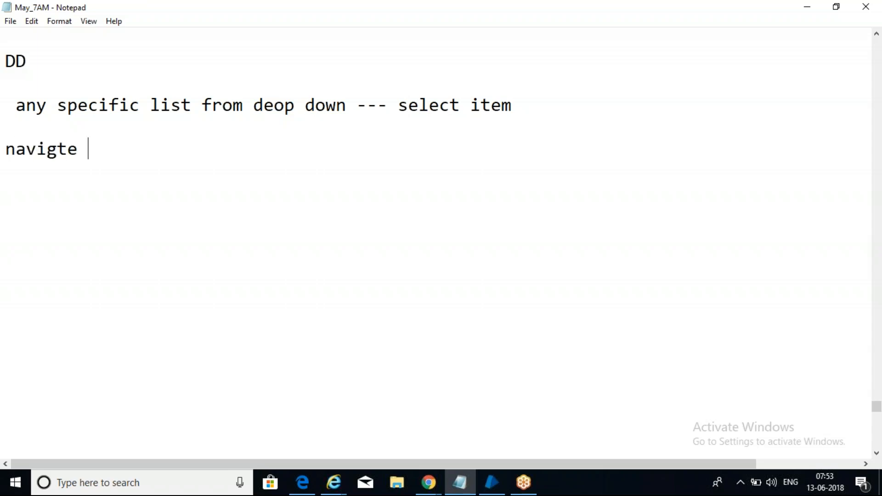
text(--- select iten)
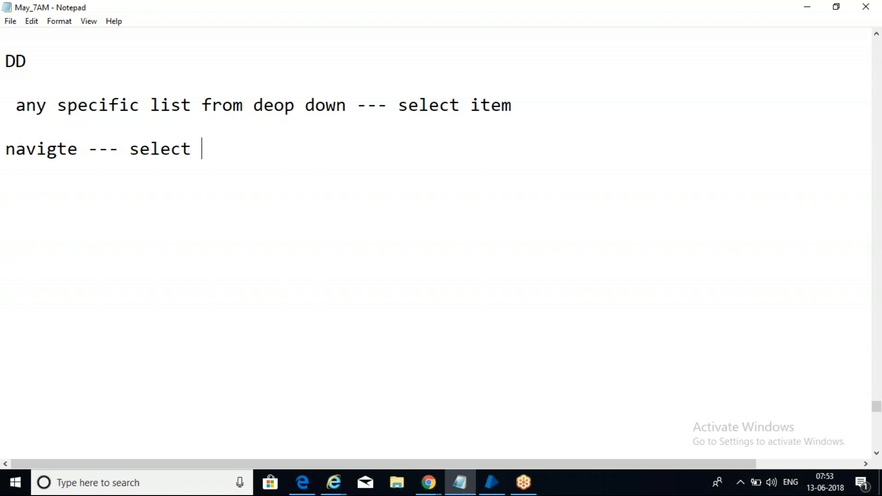
key(BackSpace)
key(BackSpace)
text(m)
key(Return)
key(Return)
Step: Add '--- item position', a dashed divider, and the note 'read --- get all items'
text(--- itgem [s)
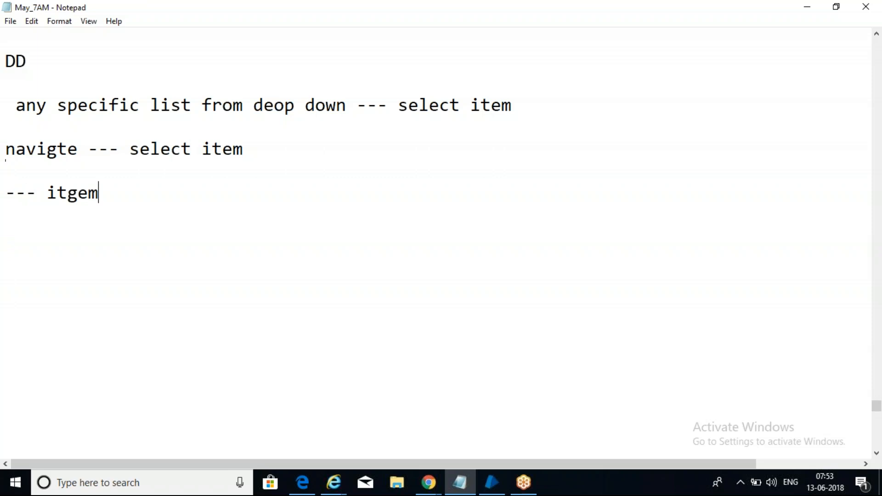
key(BackSpace)
key(BackSpace)
key(BackSpace)
key(BackSpace)
key(BackSpace)
key(BackSpace)
text(em position)
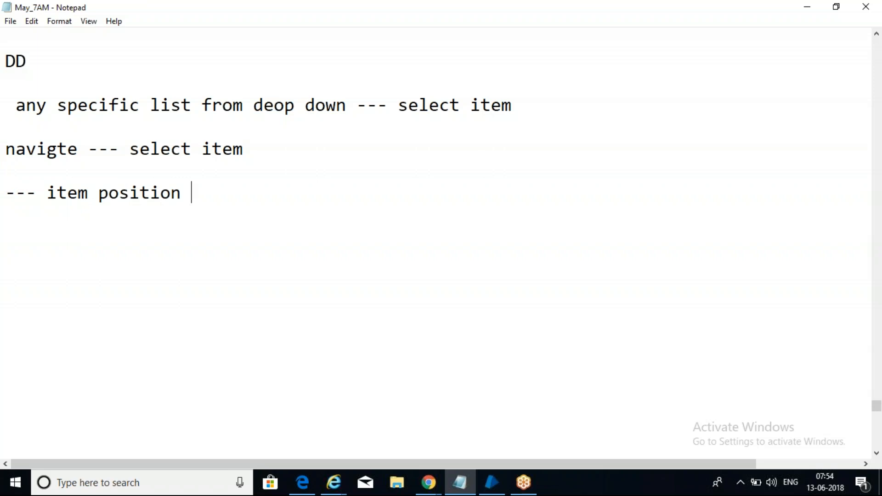
key(Return)
key(Return)
text(---------------------)
key(Return)
key(Return)
key(Return)
text(read )
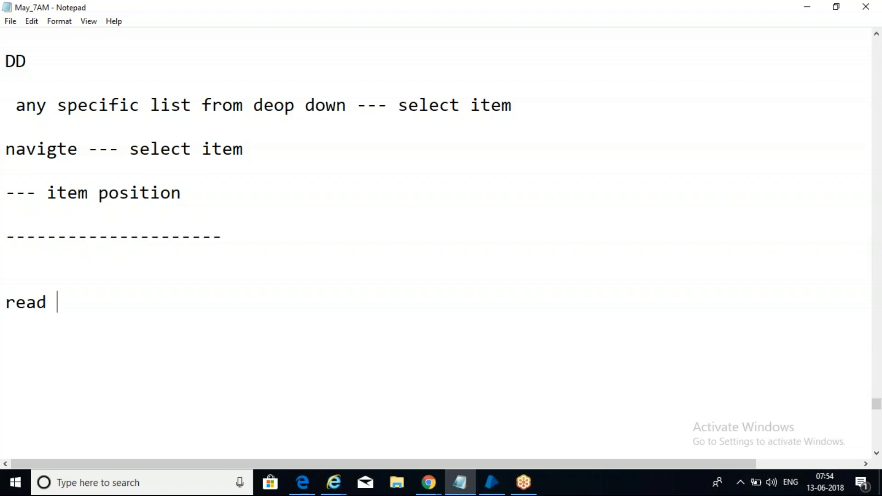
text(--- get all i)
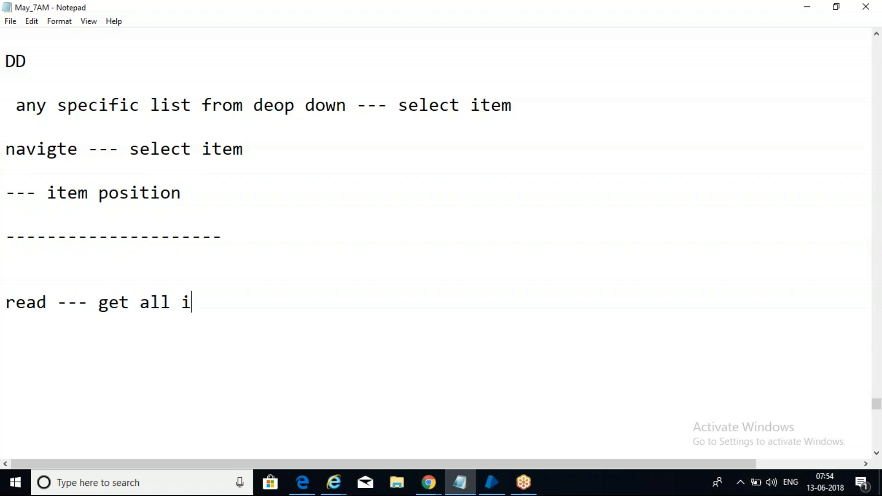
text(tems)
Step: Correct the misspelled 'deop' to 'drop', then bring Blue Prism to the front
click(285, 105)
key(BackSpace)
key(BackSpace)
text(rop)
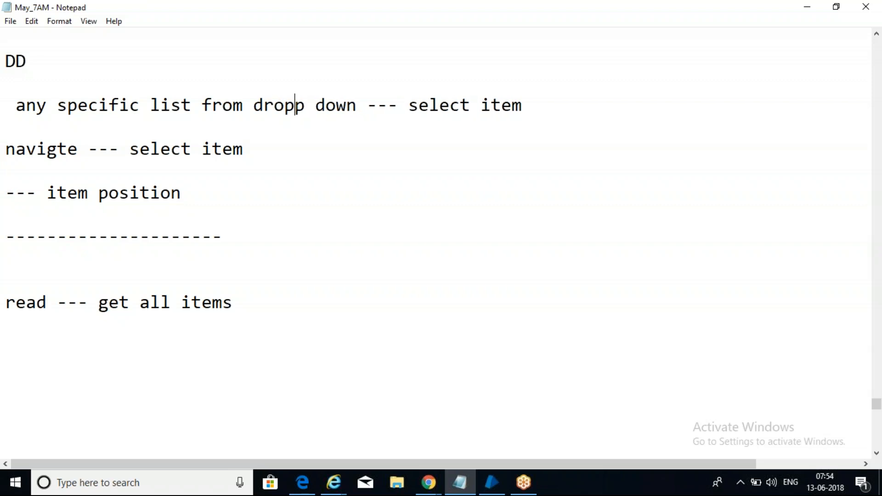
key(Delete)
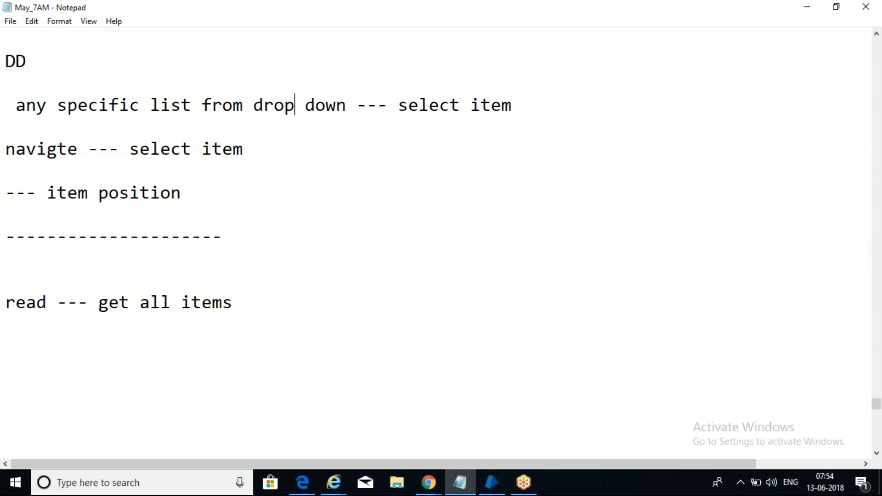
drag(349, 411, 220, 172)
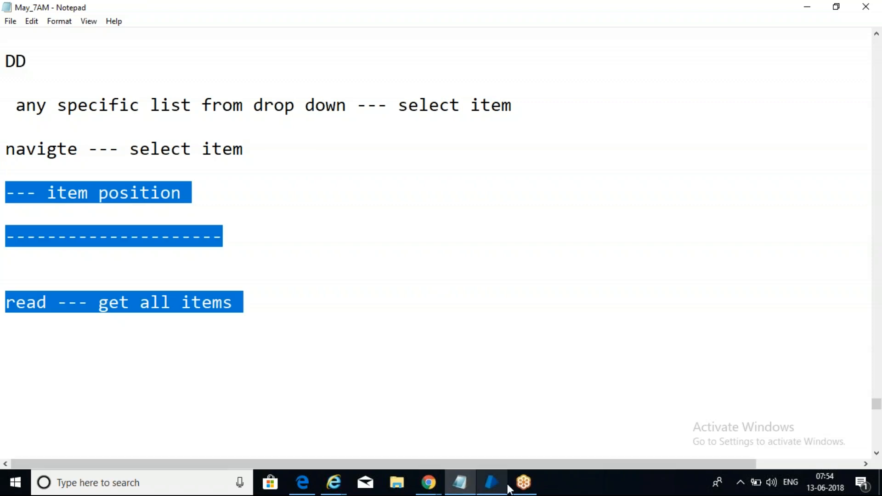
click(492, 483)
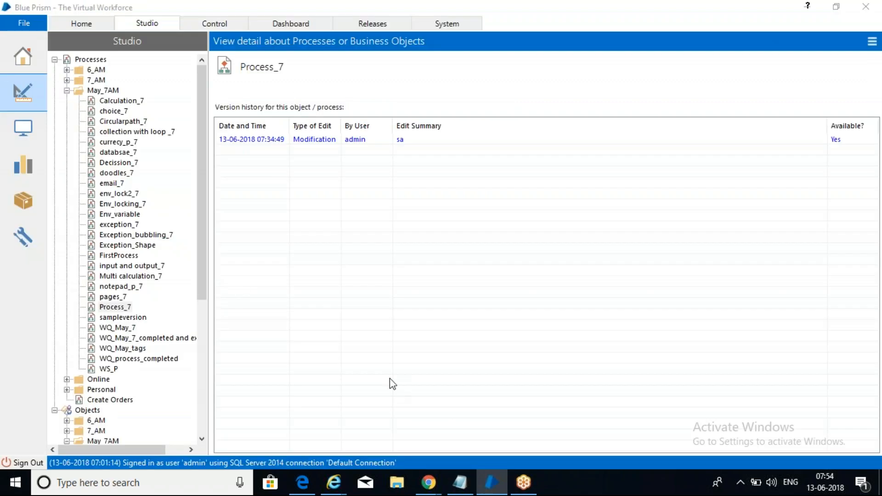
Step: Open the Drop down_7 business object on its Action 1 page
click(202, 269)
drag(204, 277, 194, 389)
click(123, 276)
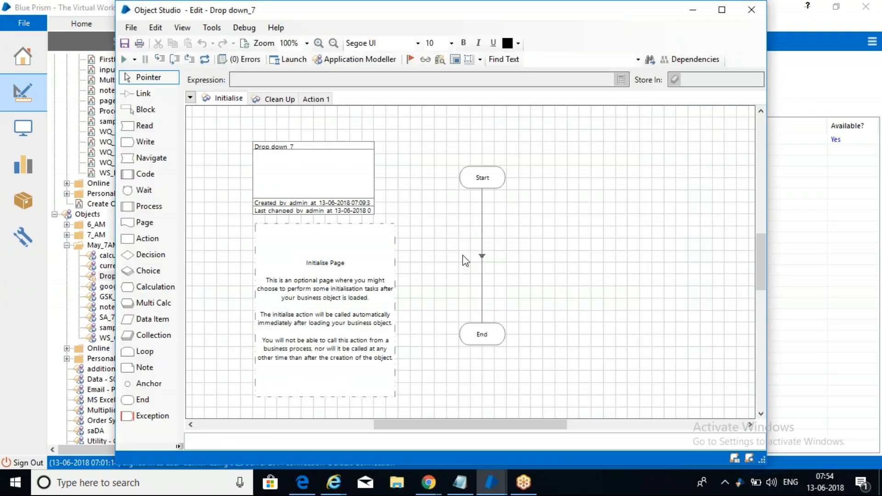
click(315, 98)
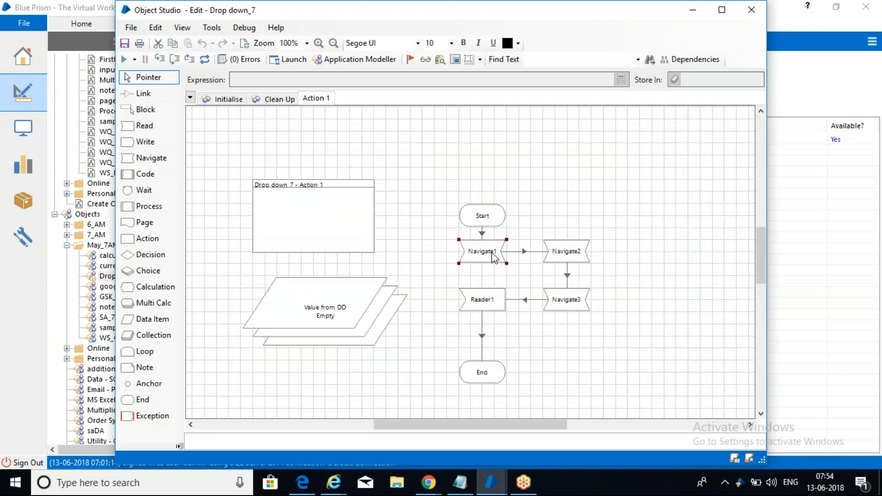
Step: Review the Navigate2 and Navigate3 stages, confirming Navigate3 selects item position 12 of DD
click(561, 256)
double_click(562, 256)
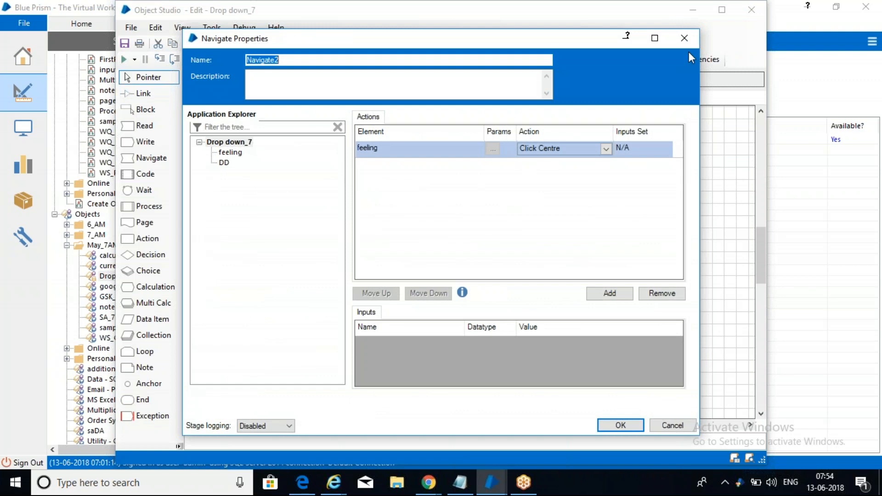
click(754, 11)
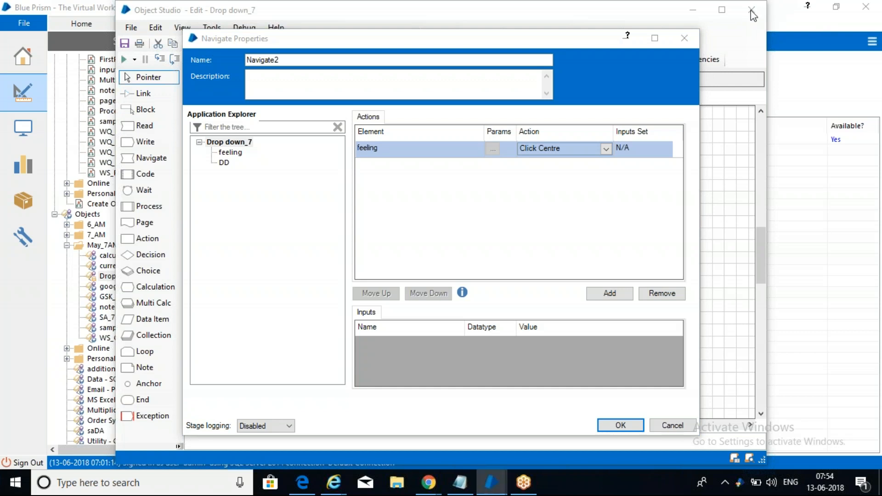
click(618, 425)
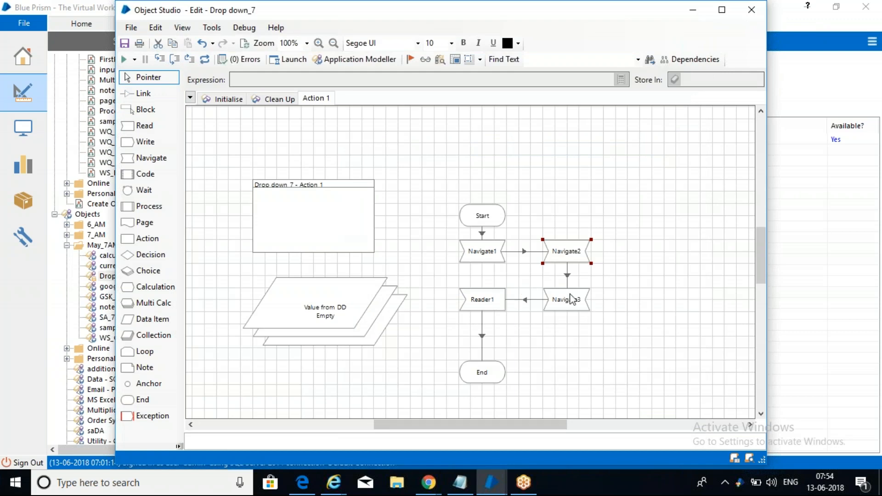
double_click(574, 303)
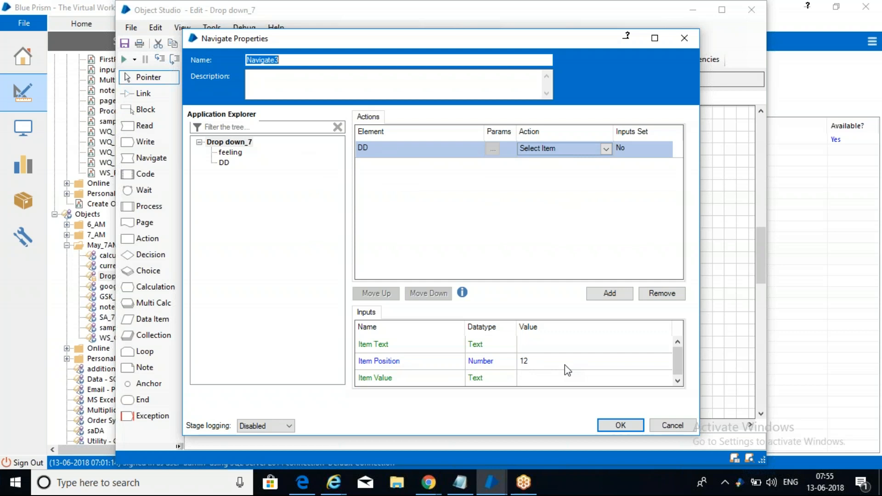
click(607, 426)
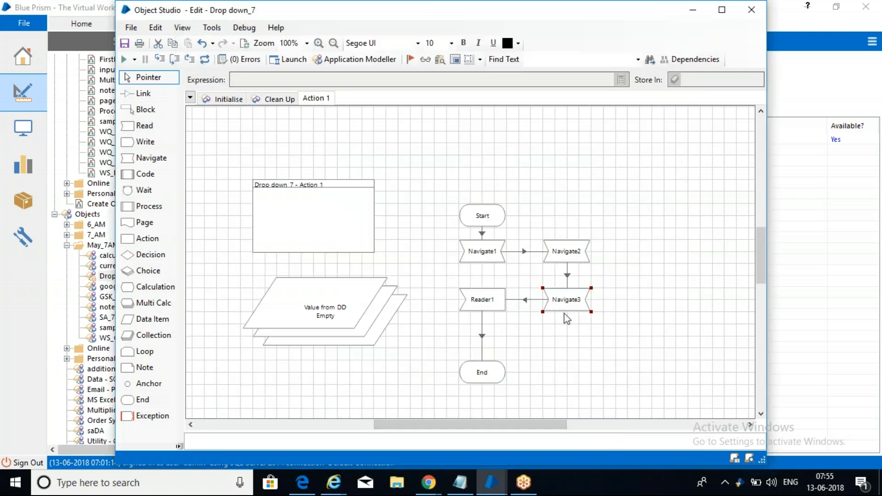
Step: Review the Reader1 stage reading all items of DD, then the Navigate2 stage
double_click(483, 300)
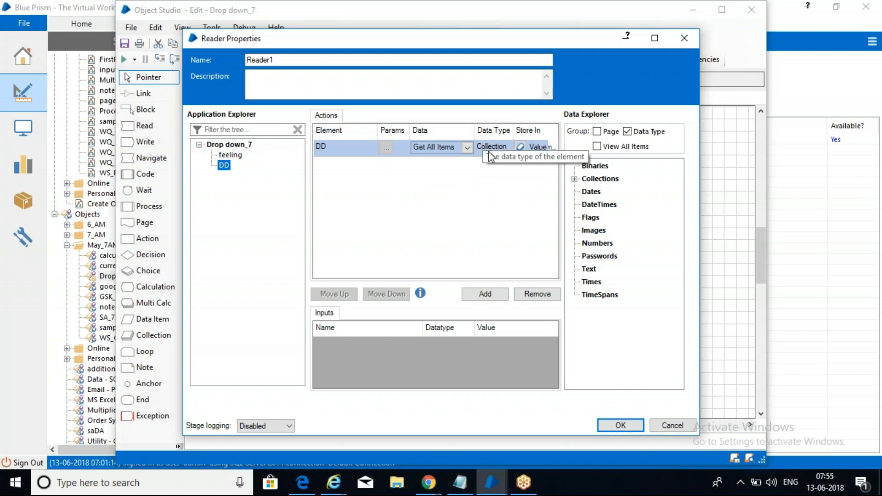
click(611, 425)
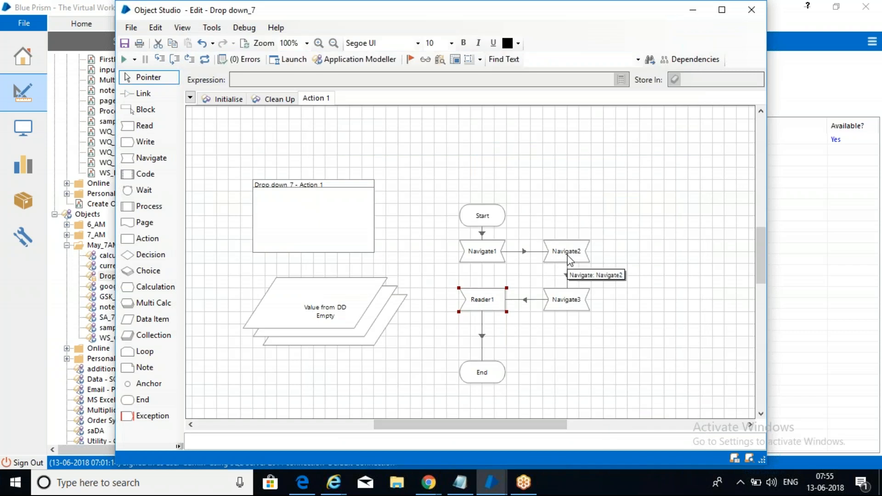
double_click(569, 255)
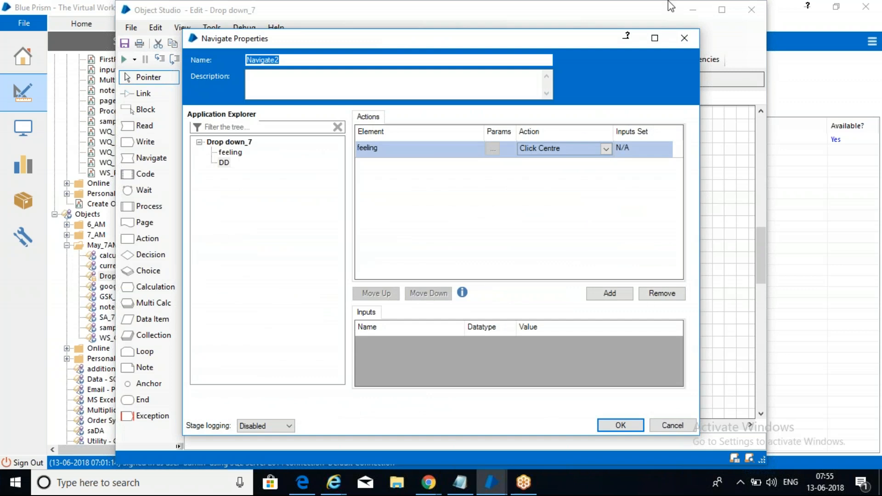
click(685, 37)
Step: Reopen Navigate3's properties and select its empty Item Text input
click(579, 302)
double_click(578, 302)
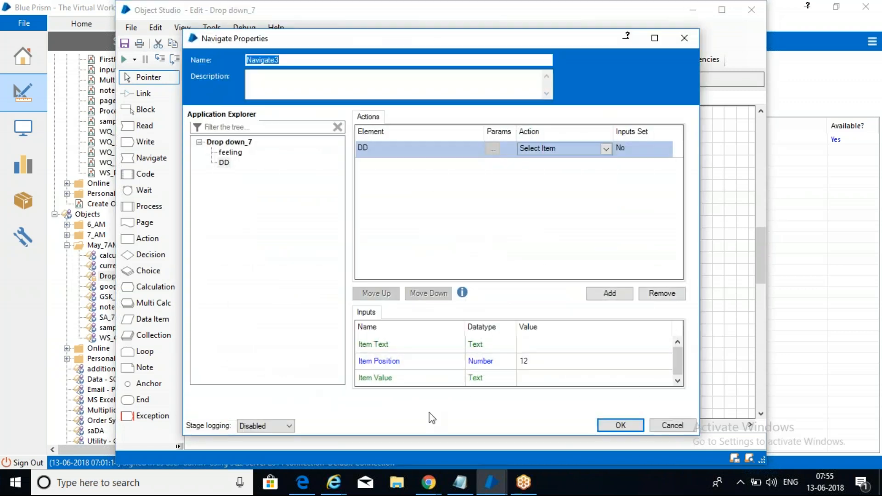
click(535, 349)
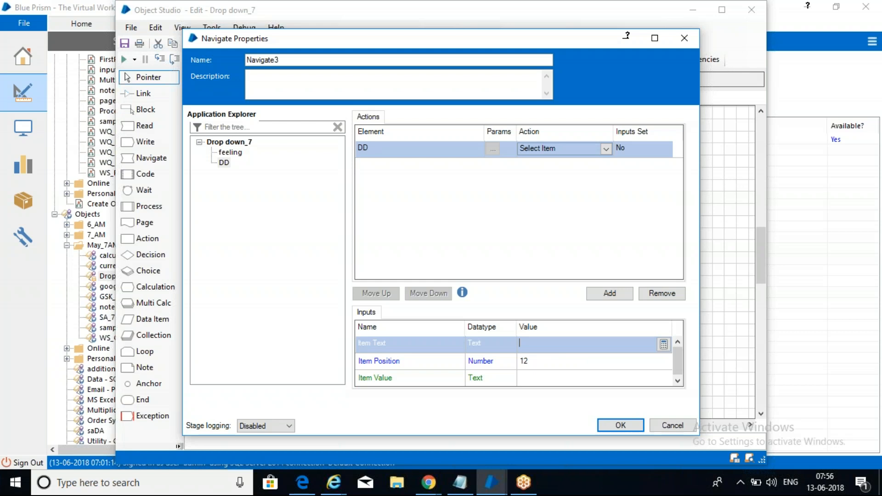
click(429, 483)
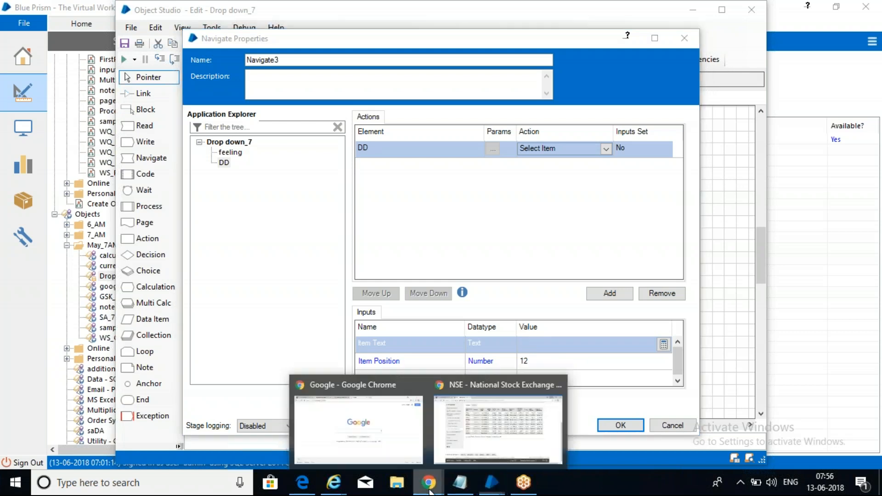
Step: Open Google Doodles via I'm Feeling Lucky and switch the page language to Dansk
click(416, 408)
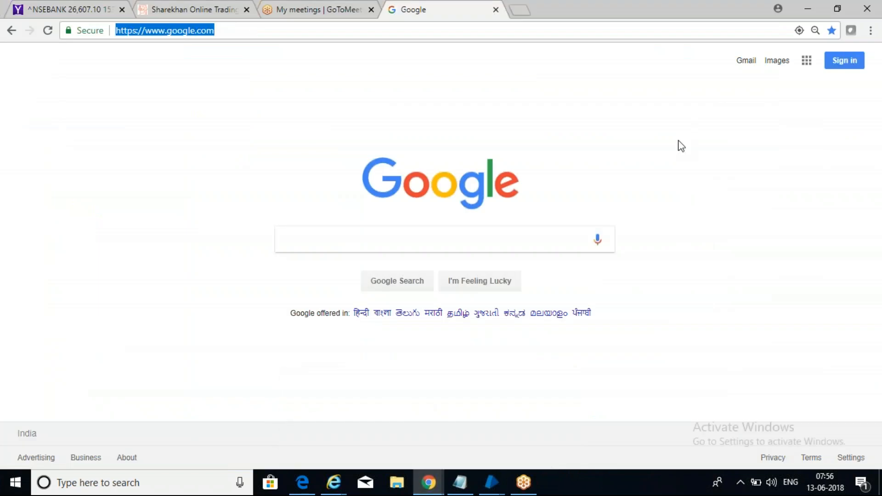
click(804, 32)
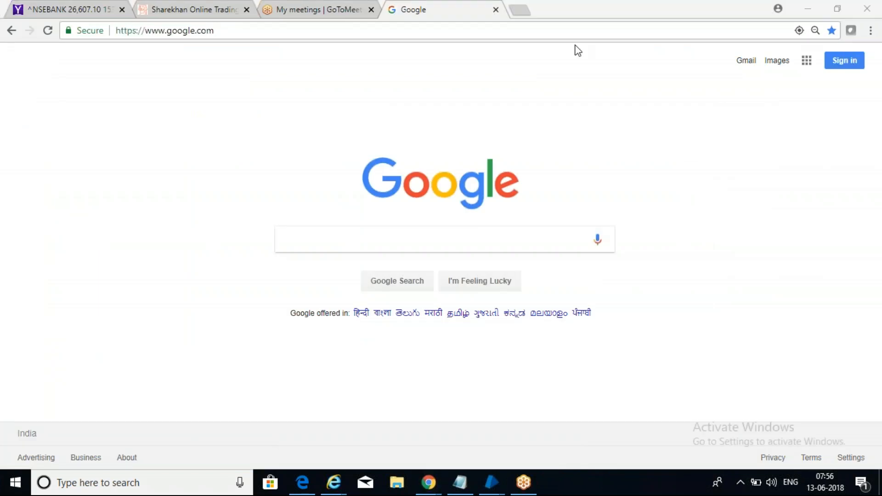
click(495, 284)
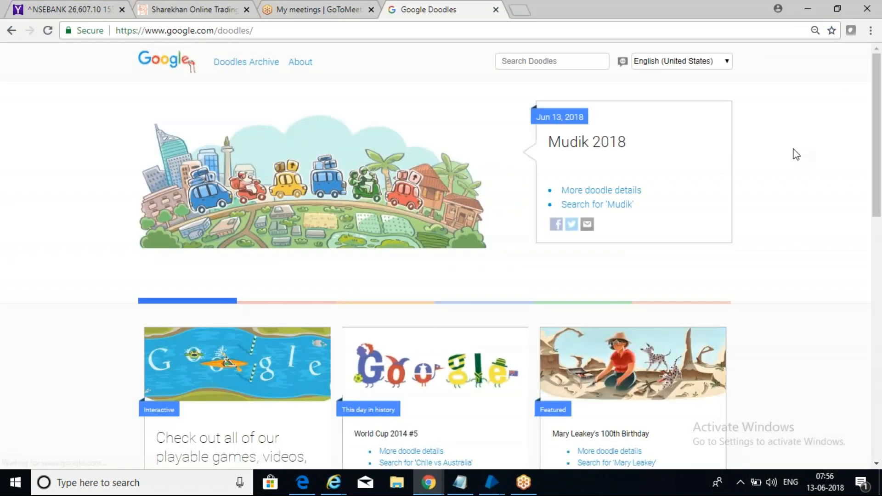
click(727, 63)
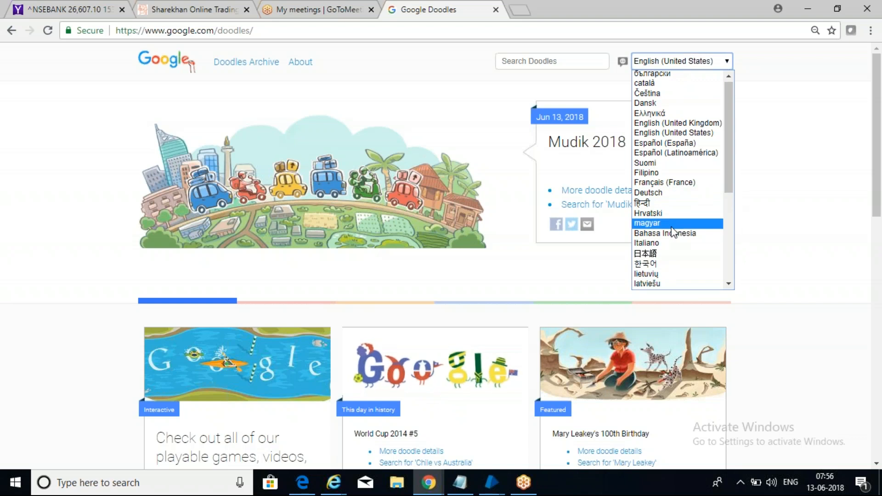
click(659, 104)
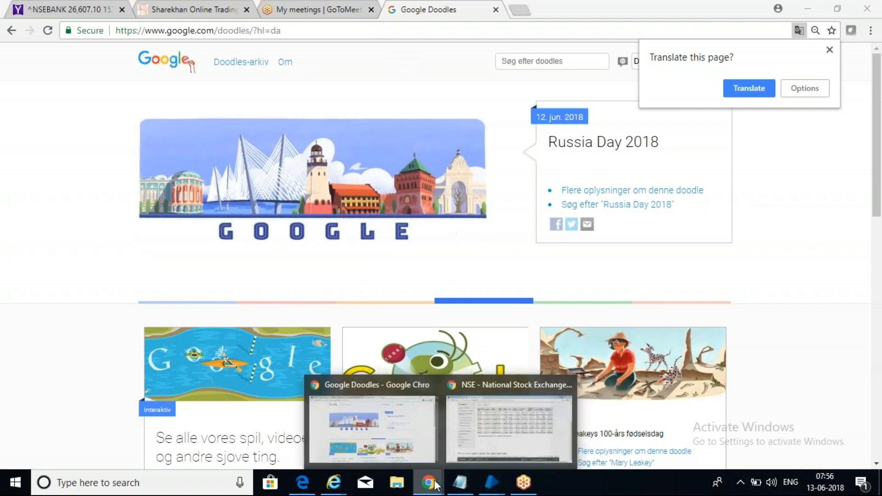
Step: Delete the empty line between the dashed divider and 'read --- get all items'
click(461, 490)
click(291, 282)
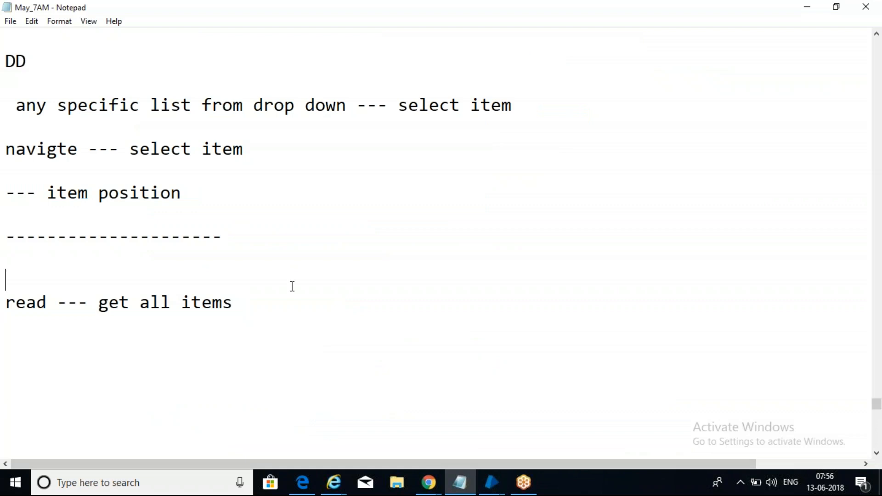
click(287, 310)
key(Return)
key(Return)
key(Return)
click(65, 250)
key(Delete)
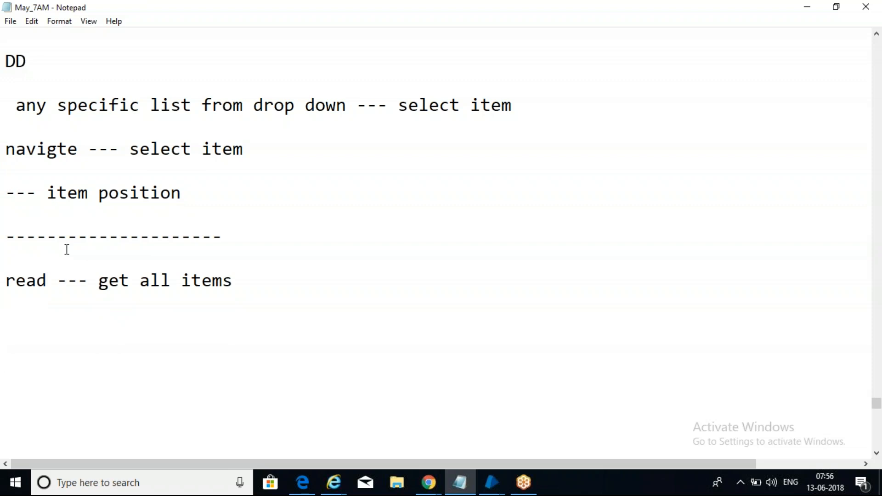
click(26, 328)
Step: Add a new blank line below 'read --- get all items' in the notes
click(616, 388)
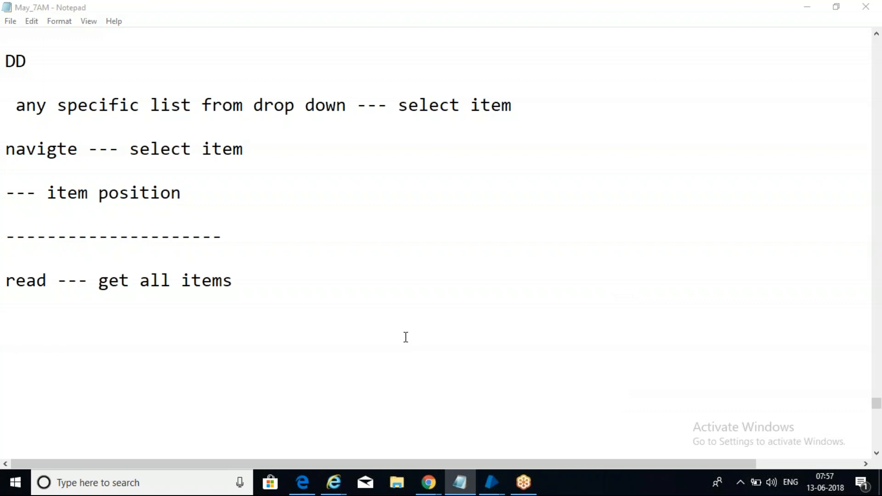
click(263, 308)
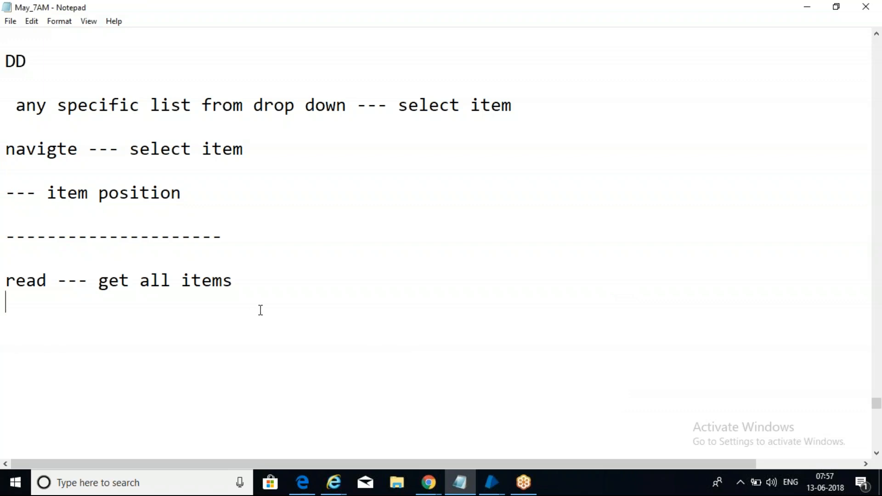
key(Return)
key(Return)
key(alt+Tab)
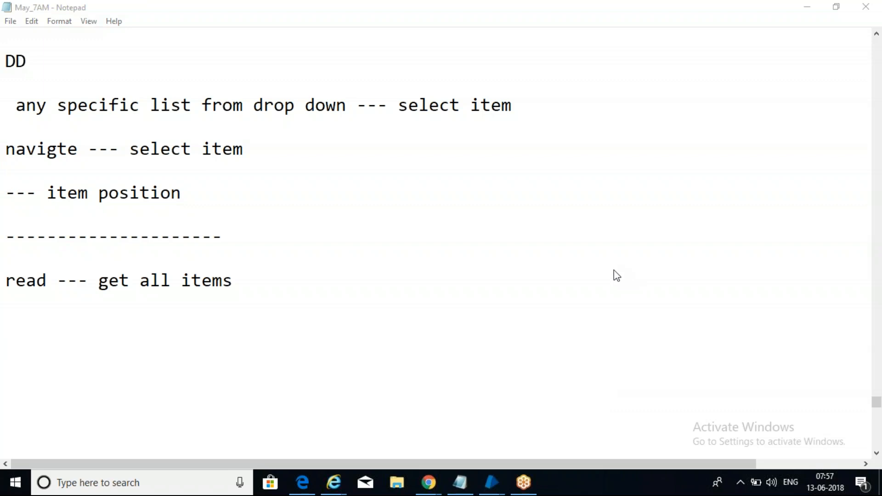
click(266, 352)
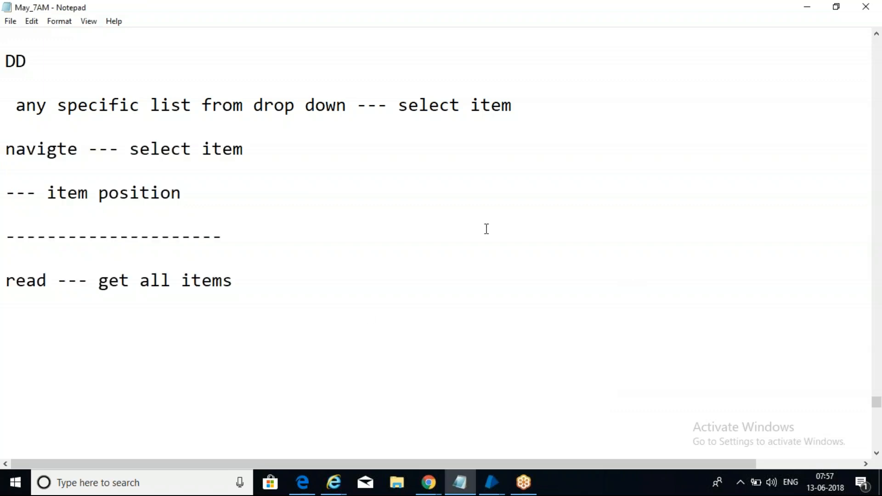